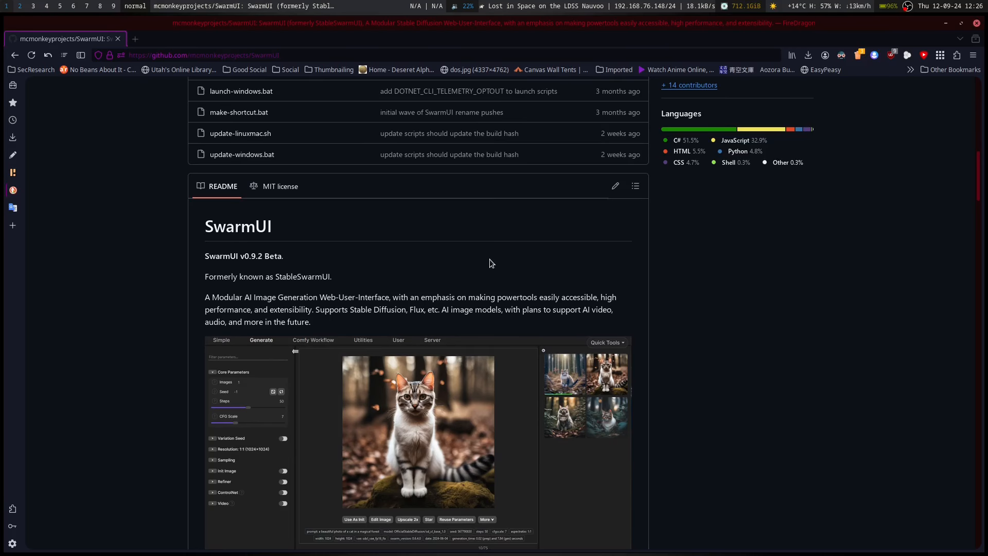
Read through the SwarmUI README, from the project introduction and status to the Windows and Linux installation instructions
scroll(504, 254, down, 10)
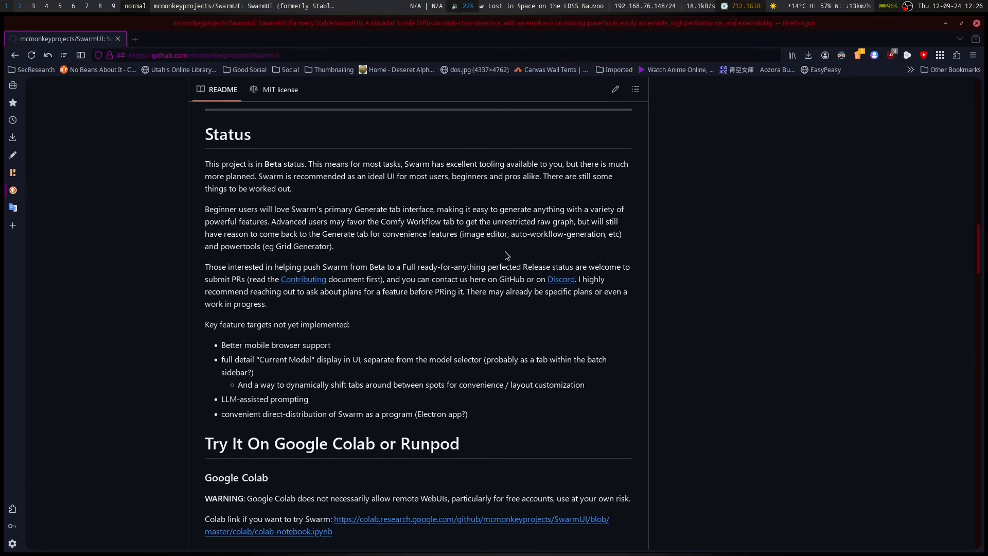
scroll(505, 251, down, 10)
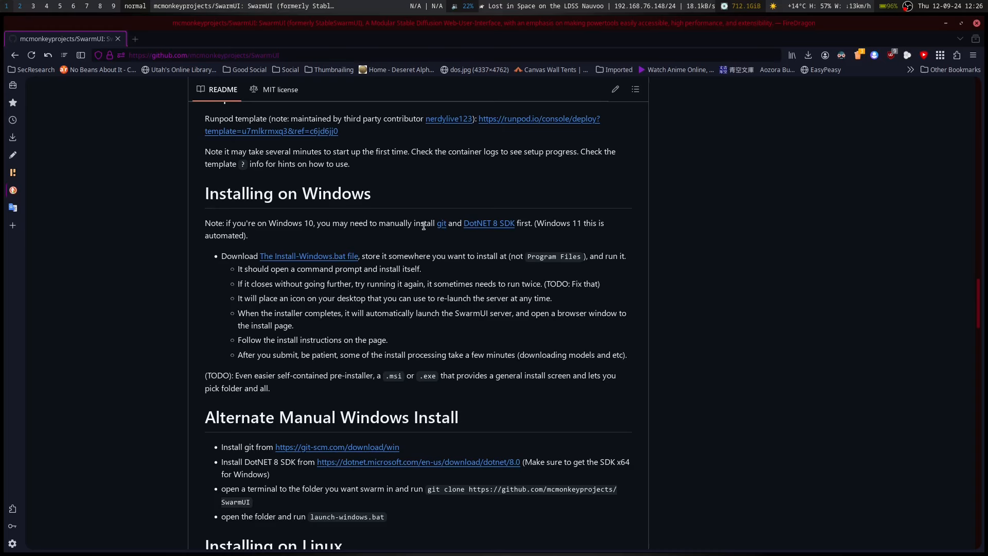
scroll(424, 224, down, 5)
scroll(424, 224, up, 3)
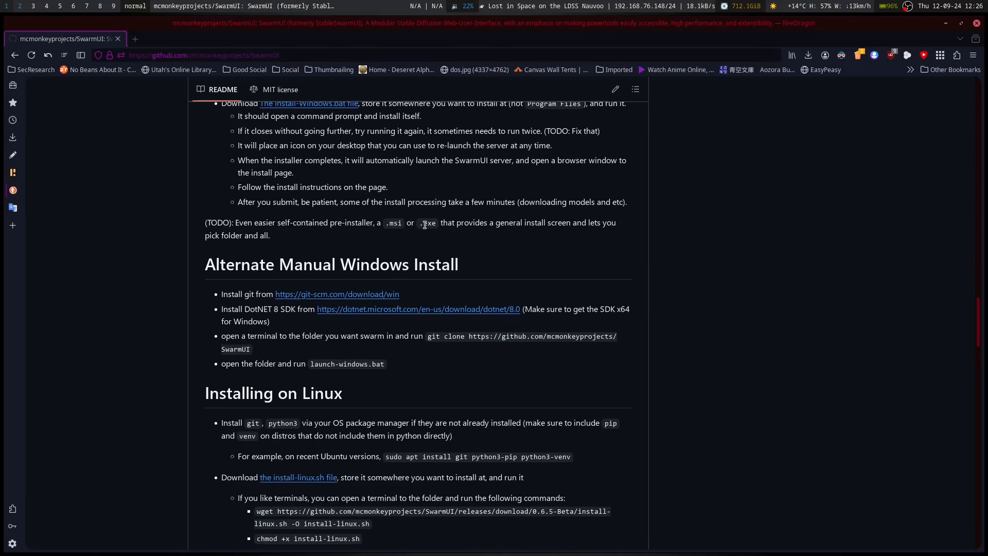
scroll(424, 224, up, 5)
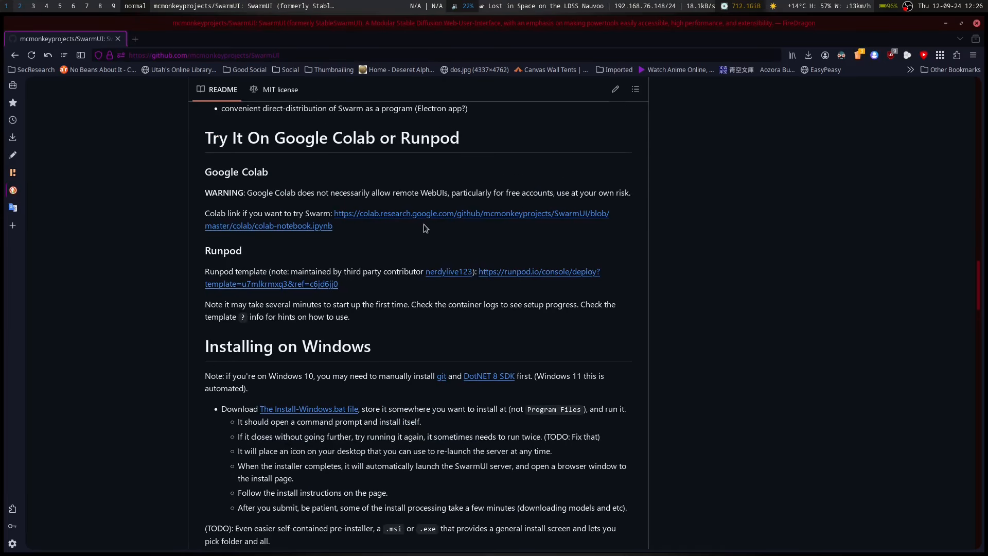
scroll(436, 285, down, 6)
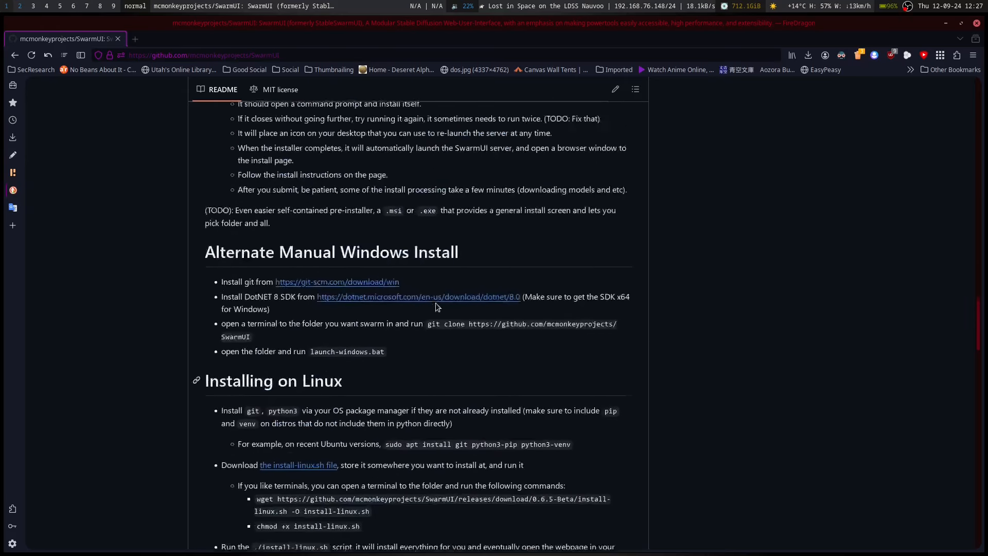
scroll(435, 302, up, 4)
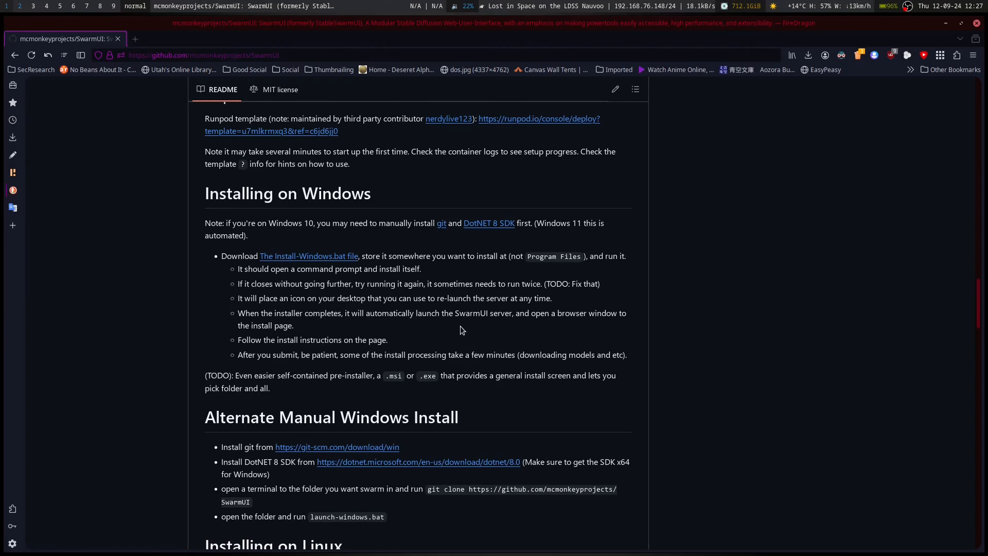
scroll(544, 299, up, 12)
scroll(544, 300, up, 4)
scroll(542, 297, down, 5)
scroll(541, 298, up, 4)
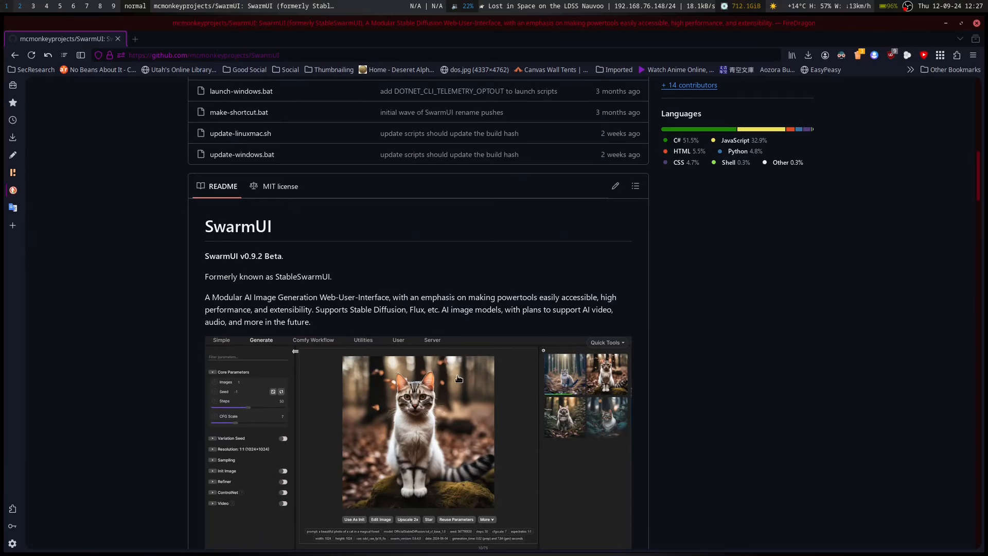
scroll(456, 378, down, 10)
scroll(459, 378, down, 15)
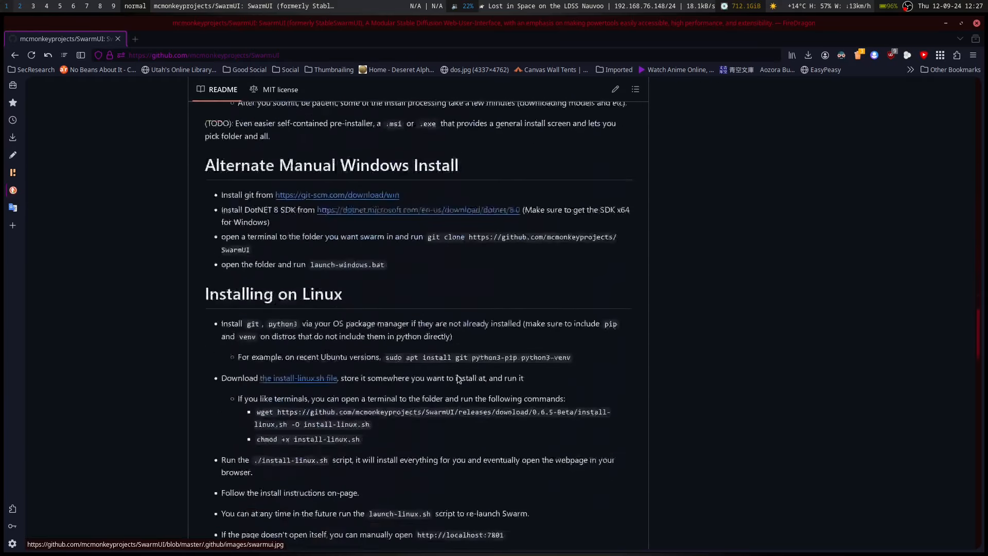
scroll(458, 379, up, 3)
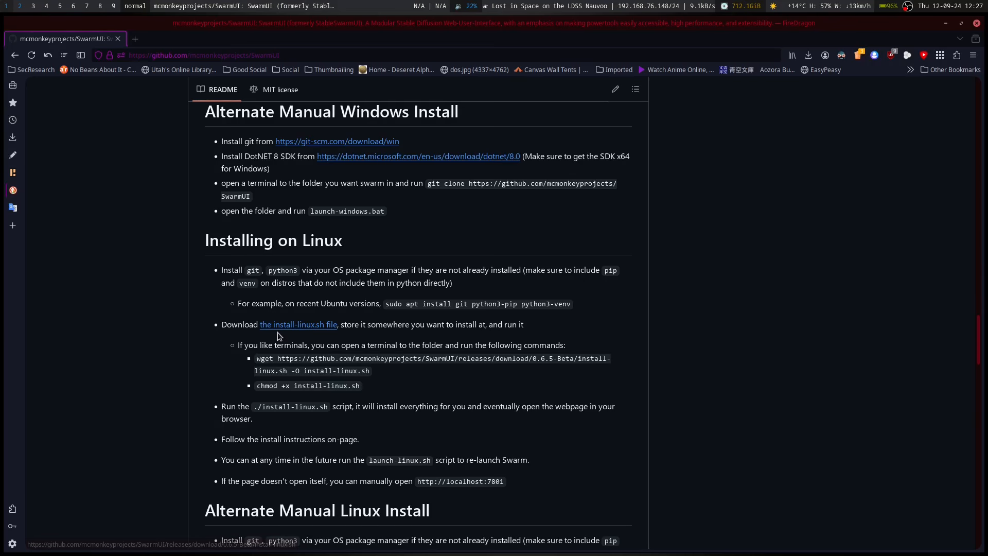
Highlight the Linux terminal commands in the README: the wget download, chmod +x install-linux.sh and ./install-linux.sh
drag(382, 374, 239, 364)
drag(372, 389, 257, 386)
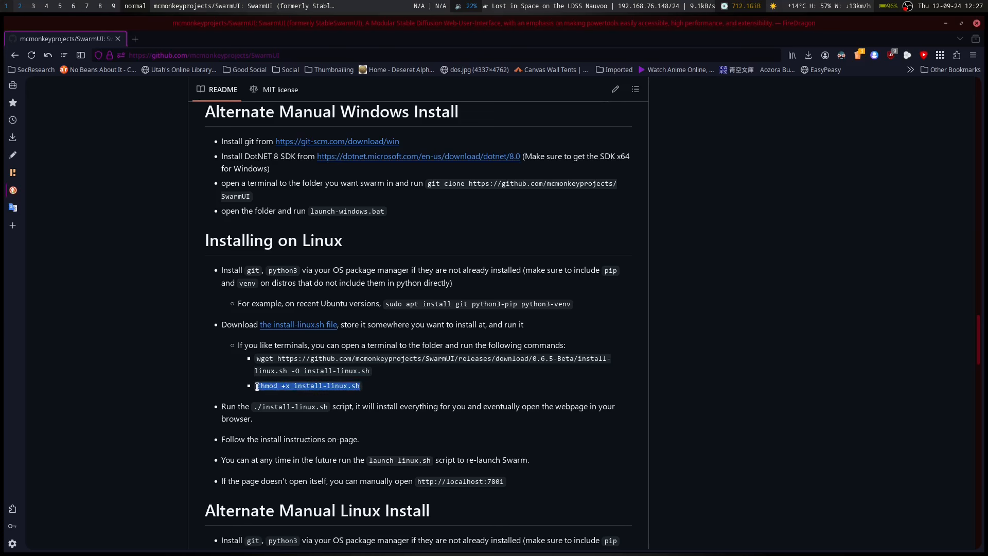
drag(334, 407, 270, 405)
click(359, 432)
Examine the README's instructions for installing on Windows, installing on Mac and running with Docker
scroll(417, 420, up, 5)
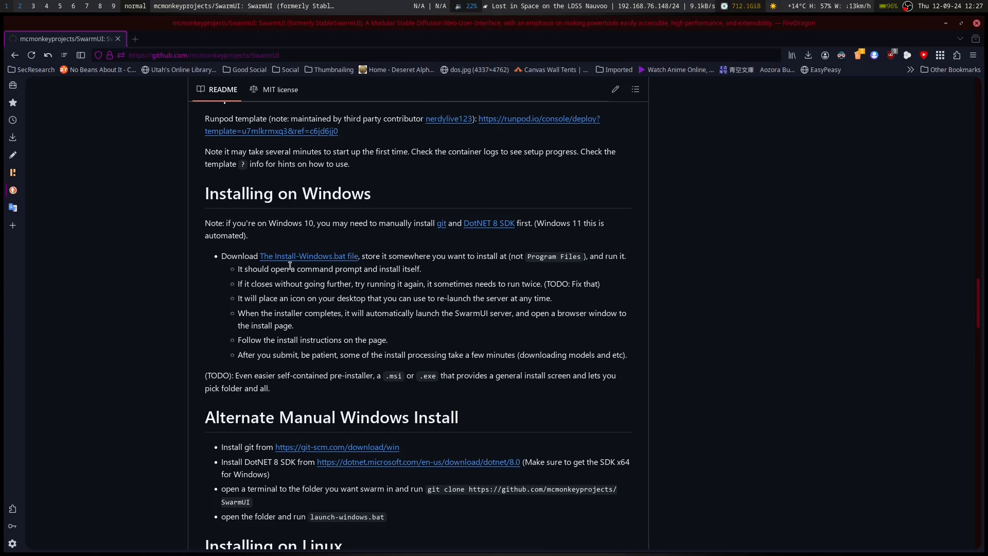
scroll(334, 304, down, 10)
scroll(333, 304, down, 6)
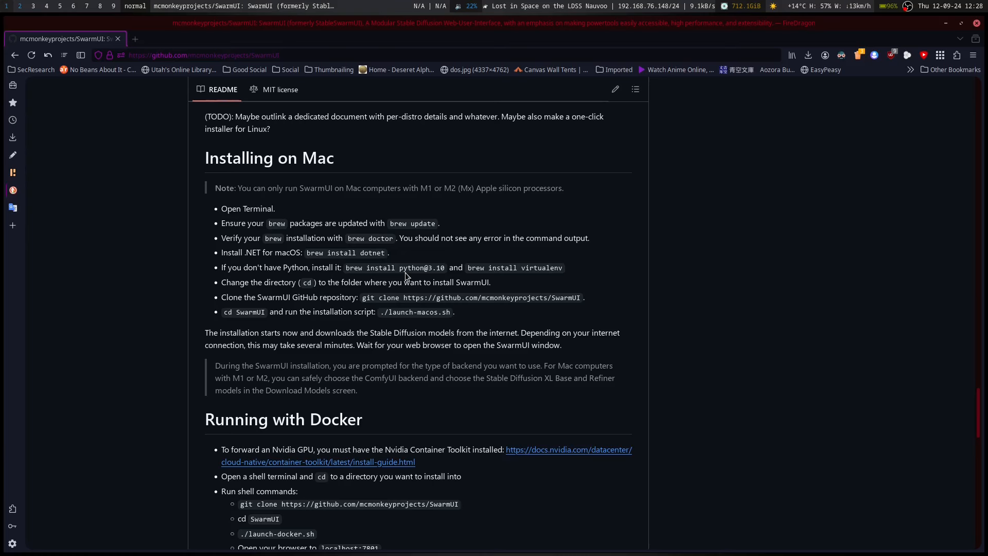
scroll(405, 274, down, 5)
scroll(406, 277, up, 2)
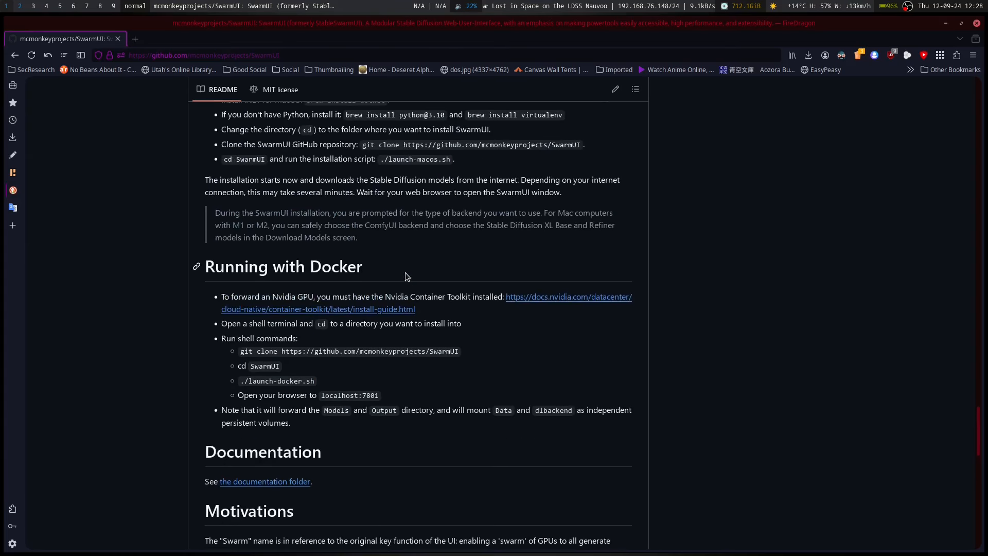
Switch to the terminal file manager, enter the swarm folder and preview the install-linux.sh script
key(super+2)
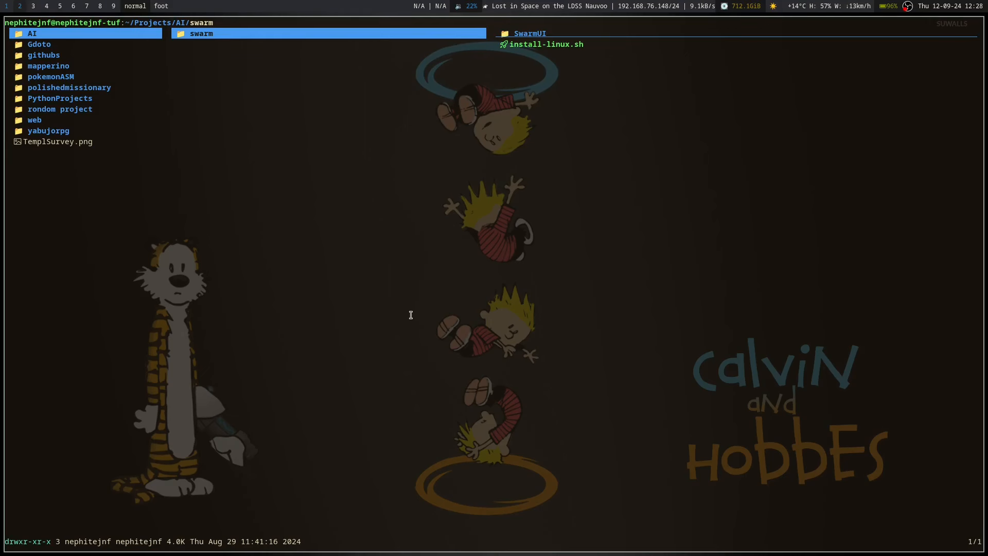
key(l)
key(j)
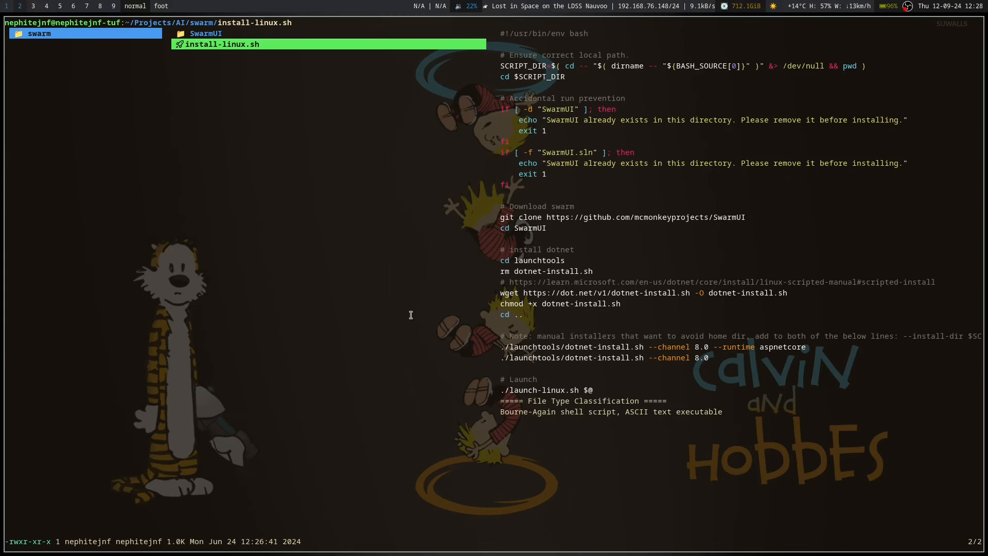
Look through the contents of the SwarmUI folder down to its launch scripts, and return to install-linux.sh in the parent folder
key(k)
key(l)
key(j)
key(j)
key(j)
key(j)
key(j)
key(j)
key(j)
key(j)
key(j)
key(j)
key(j)
key(j)
key(j)
key(j)
key(j)
key(j)
key(j)
key(j)
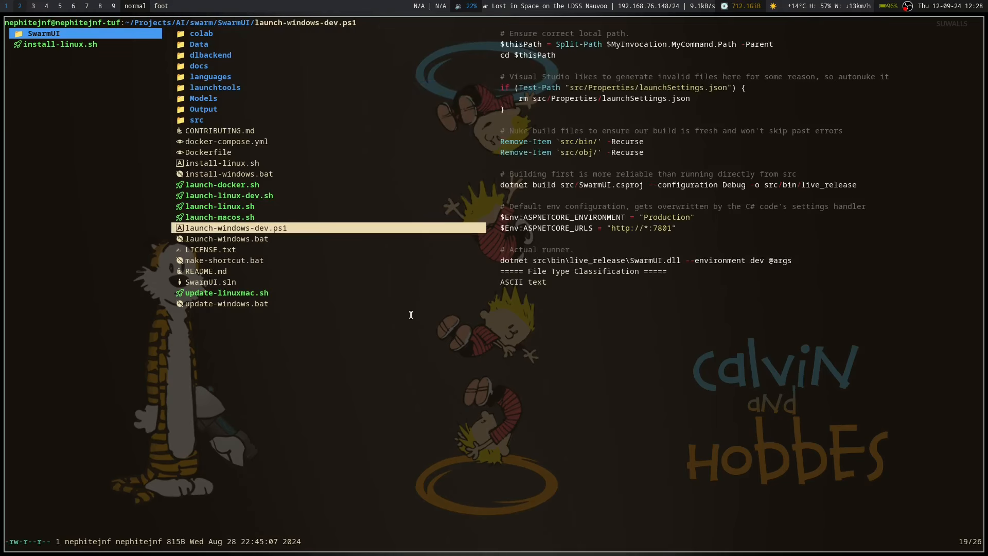
key(k)
key(k)
key(k)
key(j)
key(h)
key(j)
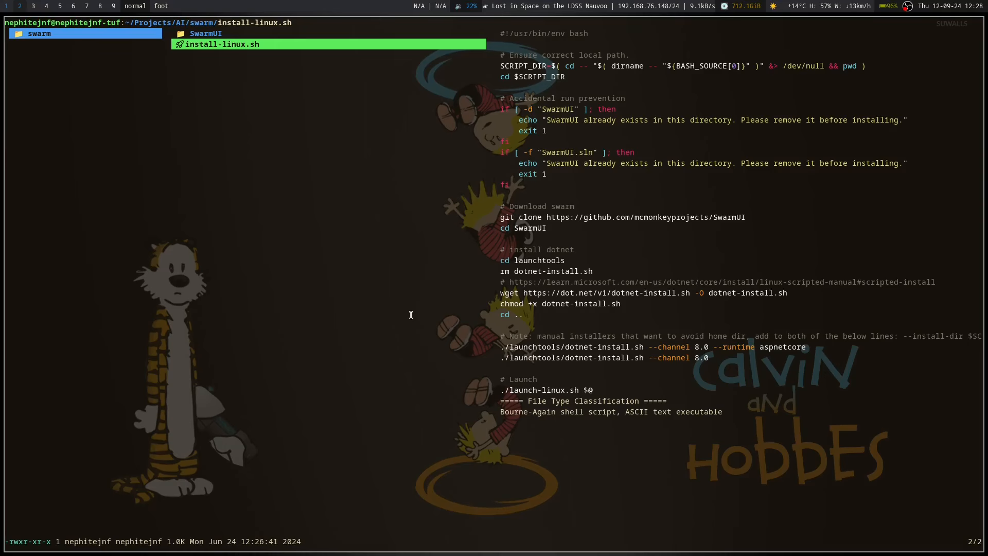
Open the SwarmUI folder and preview the launch-linux.sh, launch-macos.sh and launch-docker.sh scripts
key(k)
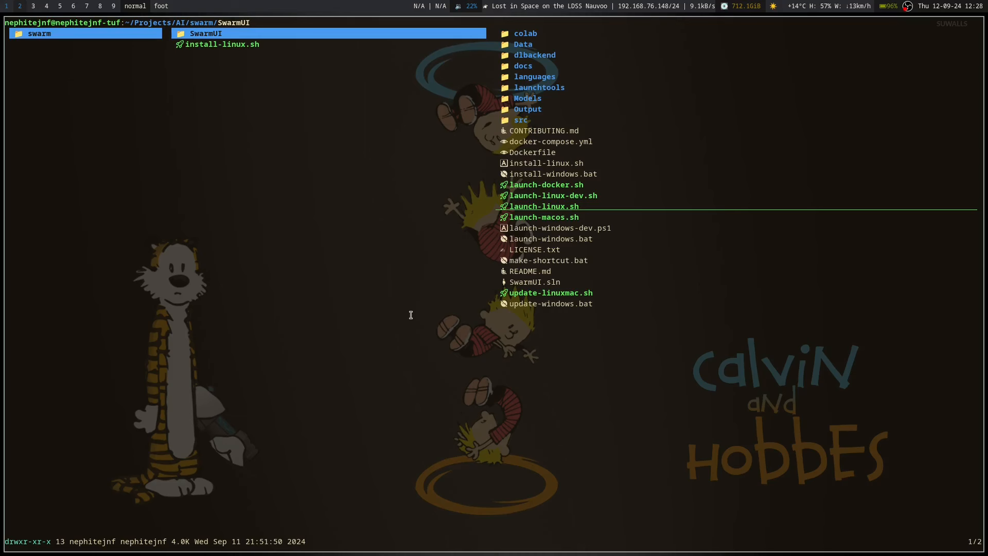
key(l)
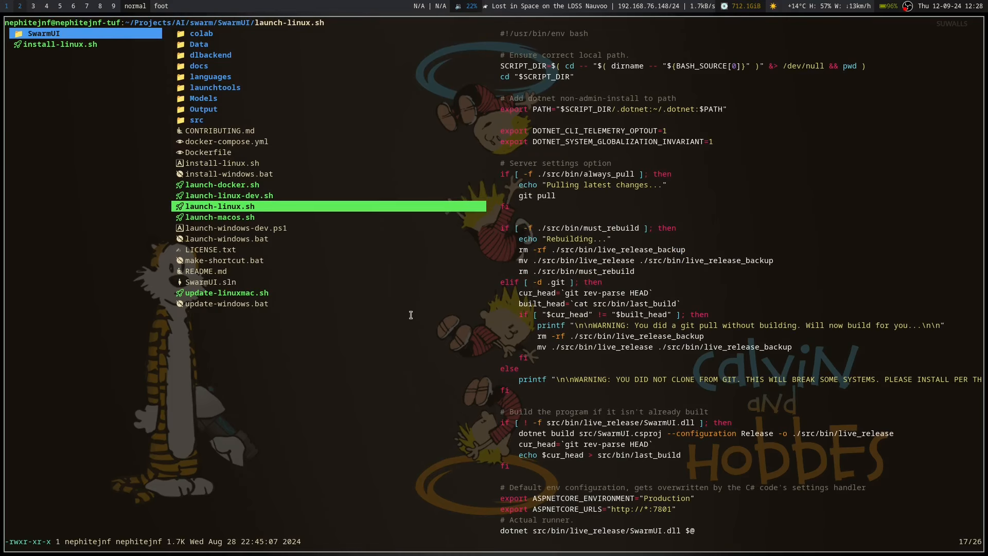
key(j)
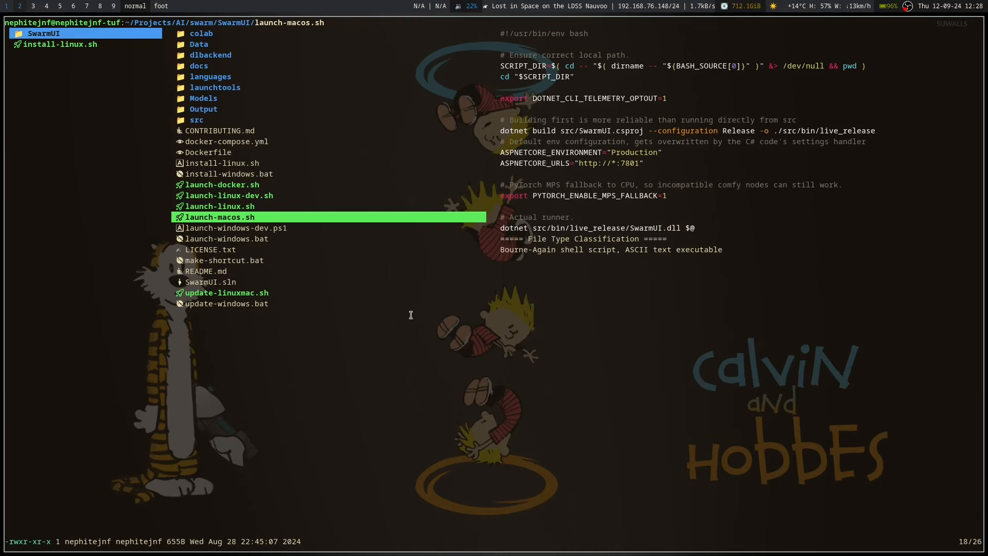
key(k)
key(k)
key(k)
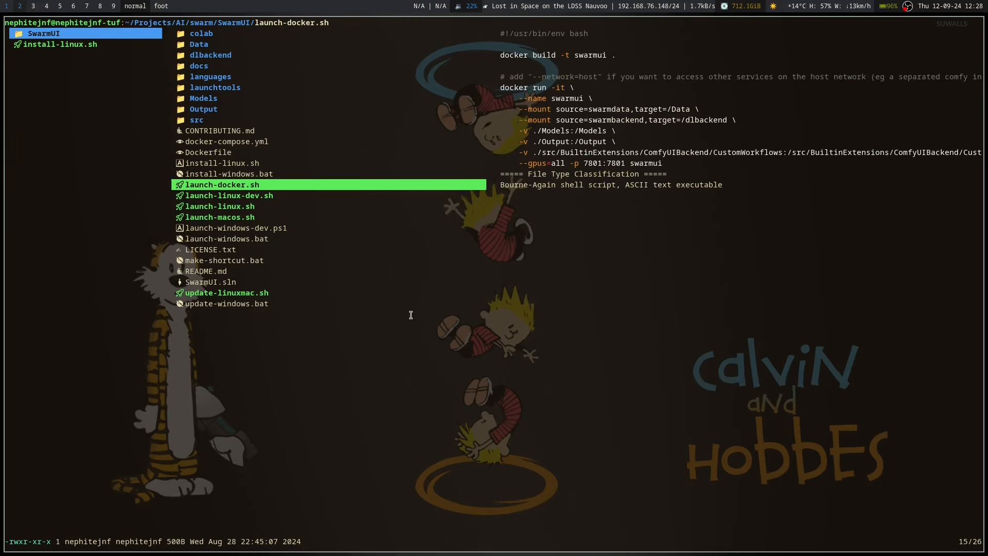
Preview the update-linuxmac.sh script near the end of the SwarmUI folder
key(j)
key(j)
key(j)
key(j)
key(j)
key(j)
key(j)
key(j)
key(j)
key(j)
key(j)
key(k)
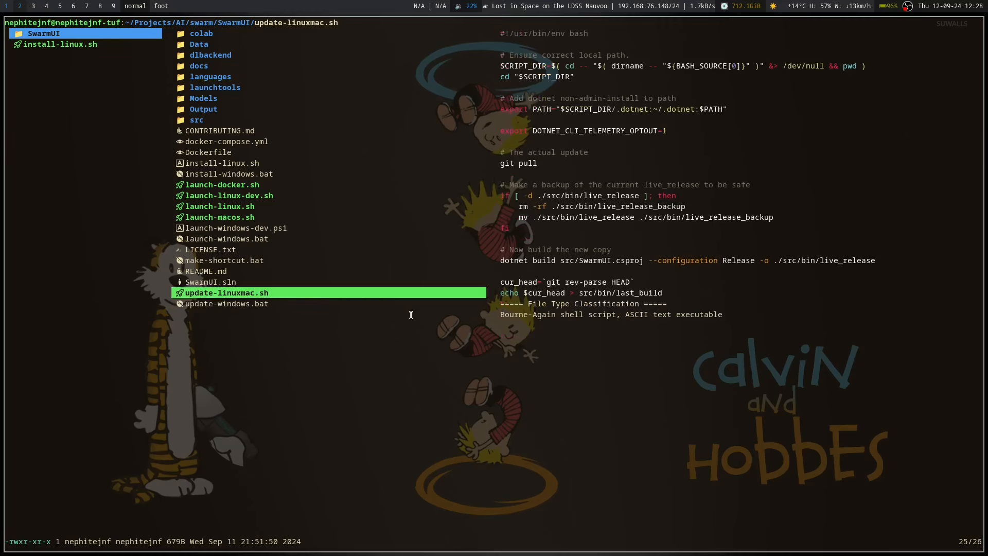
Examine the Windows batch files launch-windows.bat, install-windows.bat and update-windows.bat, and return to update-linuxmac.sh
key(k)
key(k)
key(k)
key(k)
key(k)
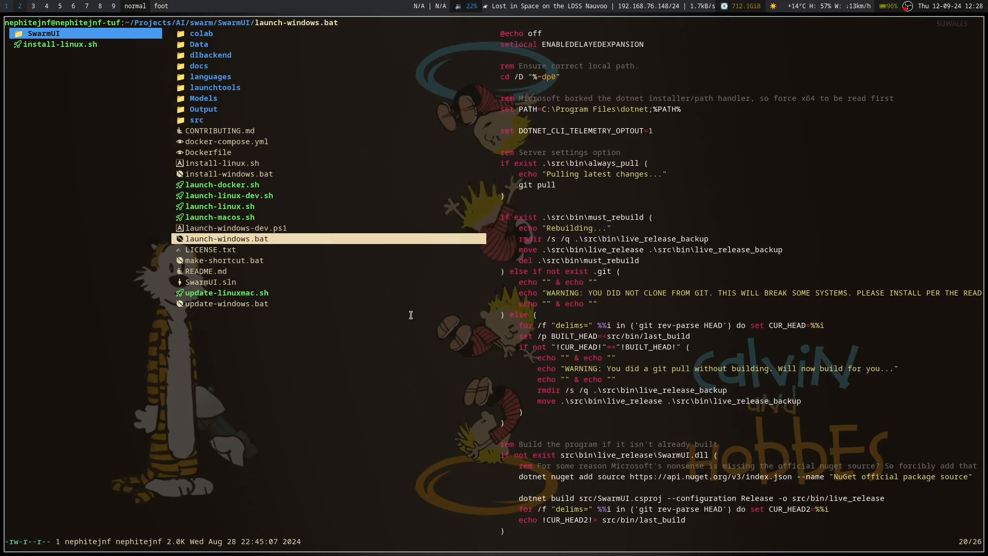
key(k)
key(k)
key(k)
key(k)
key(k)
key(k)
key(k)
key(j)
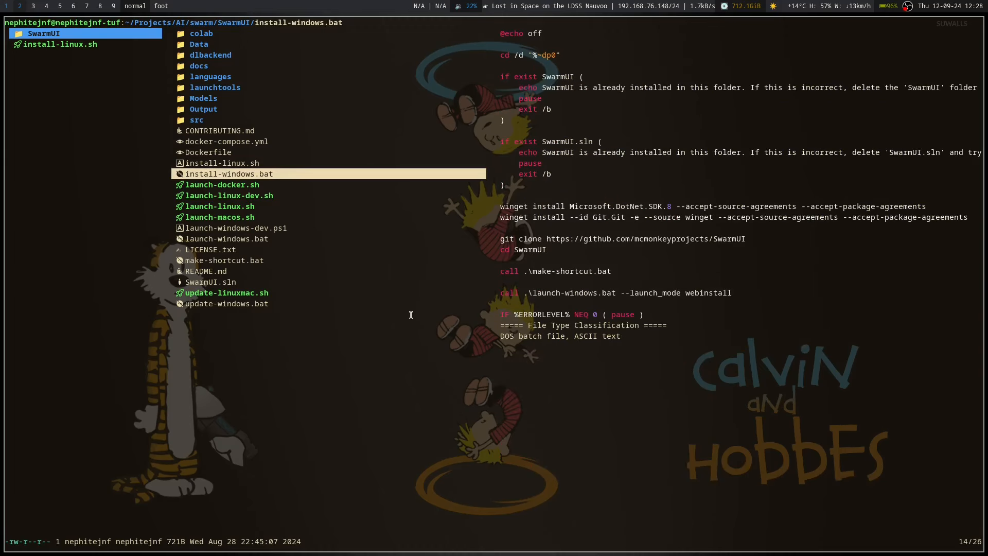
key(j)
key(j)
key(j)
key(G)
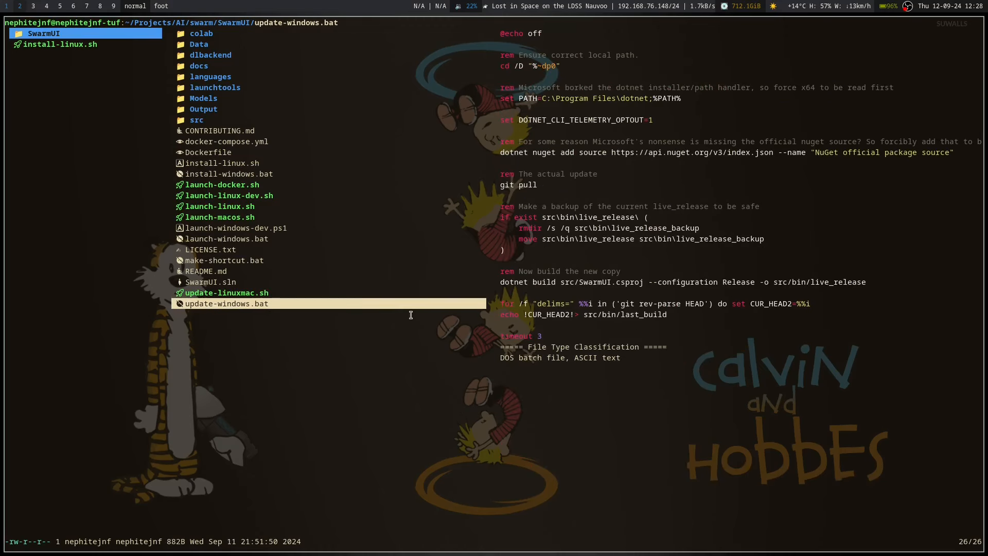
key(k)
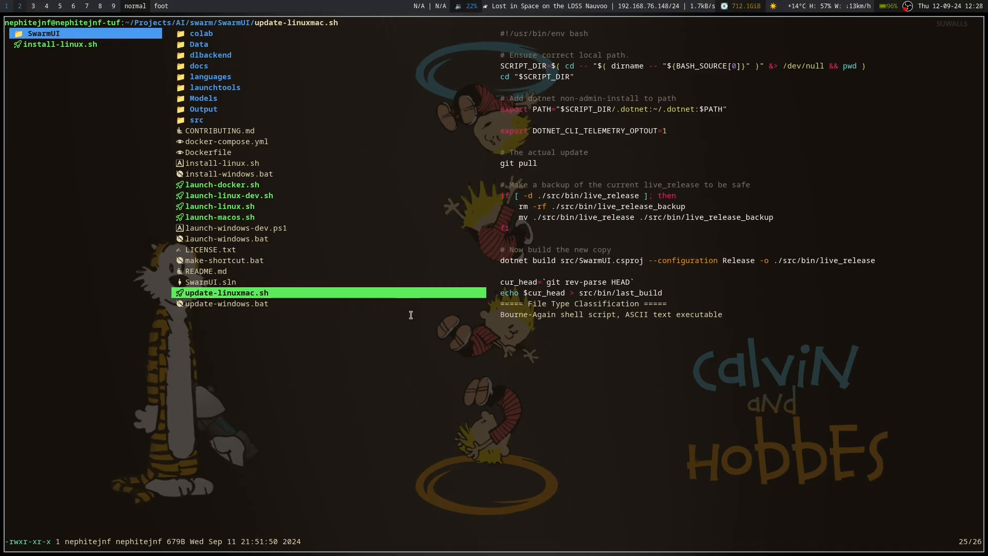
Run launch-linux.sh from the SwarmUI folder and move the opened SwarmUI browser window to workspace 3
key(k)
key(k)
key(k)
key(k)
key(k)
key(k)
key(k)
key(k)
key(k)
key(k)
key(k)
key(k)
key(k)
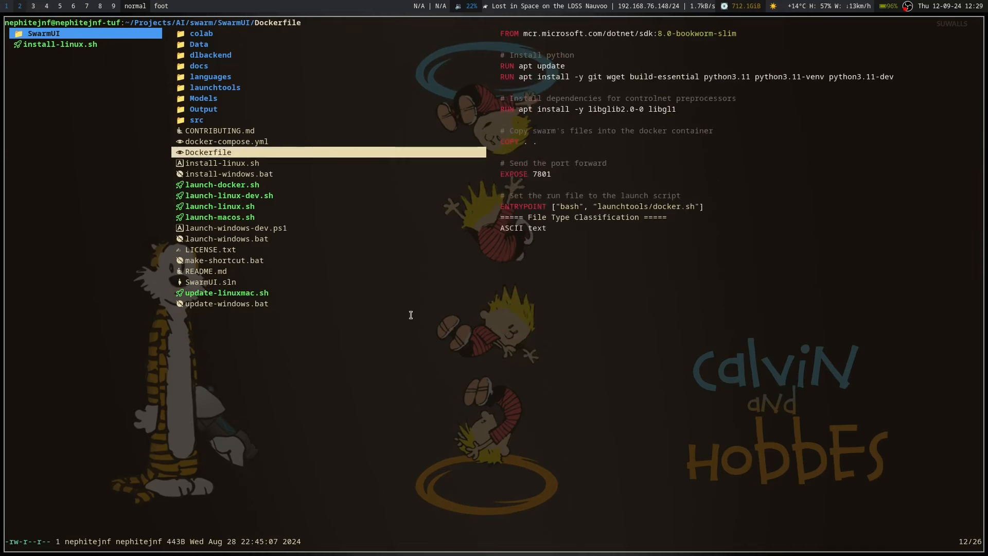
key(j)
key(j)
key(j)
key(j)
key(j)
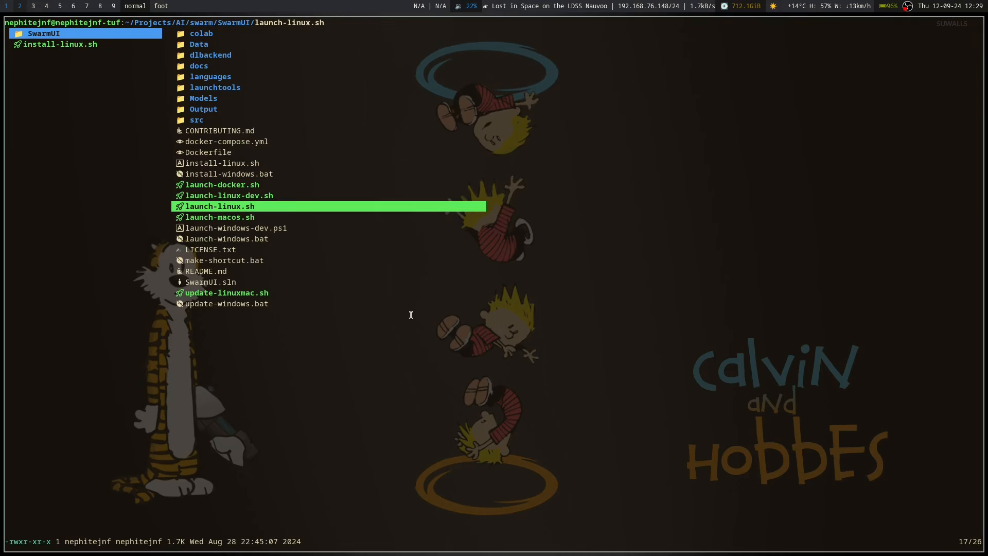
key(Return)
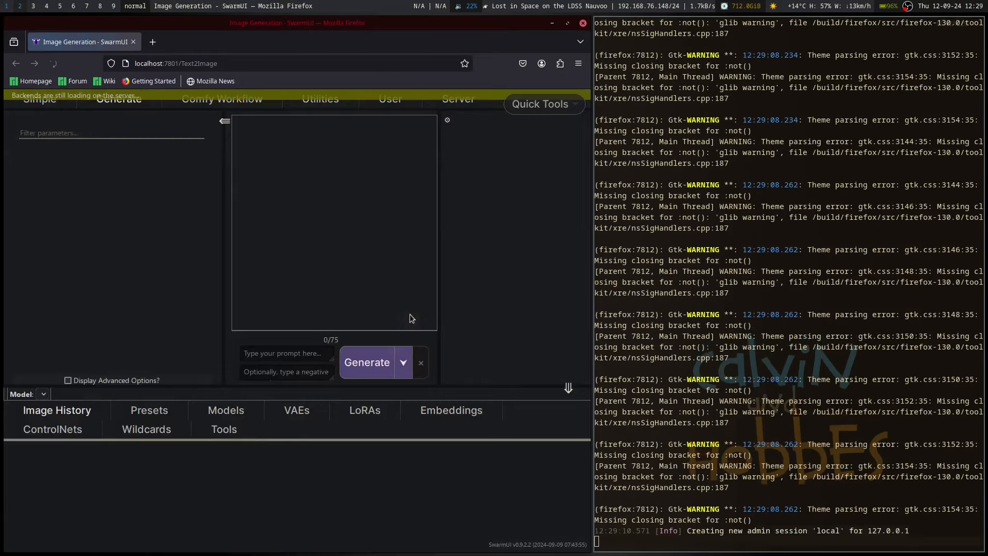
key(super+shift+3)
key(super+3)
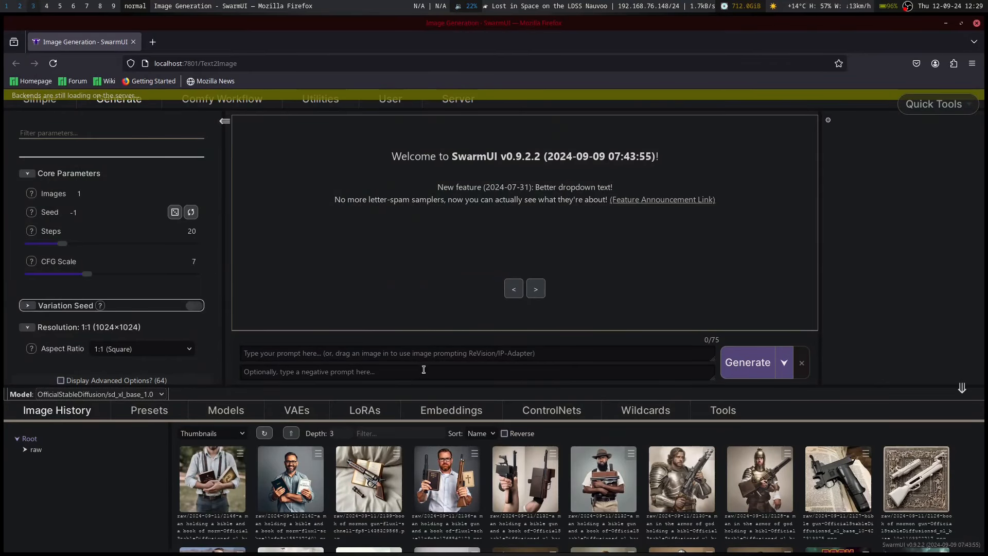
Find the Last Supper eating chocolate cake image in the image history, view it full size and close the enlarged view
scroll(563, 493, down, 10)
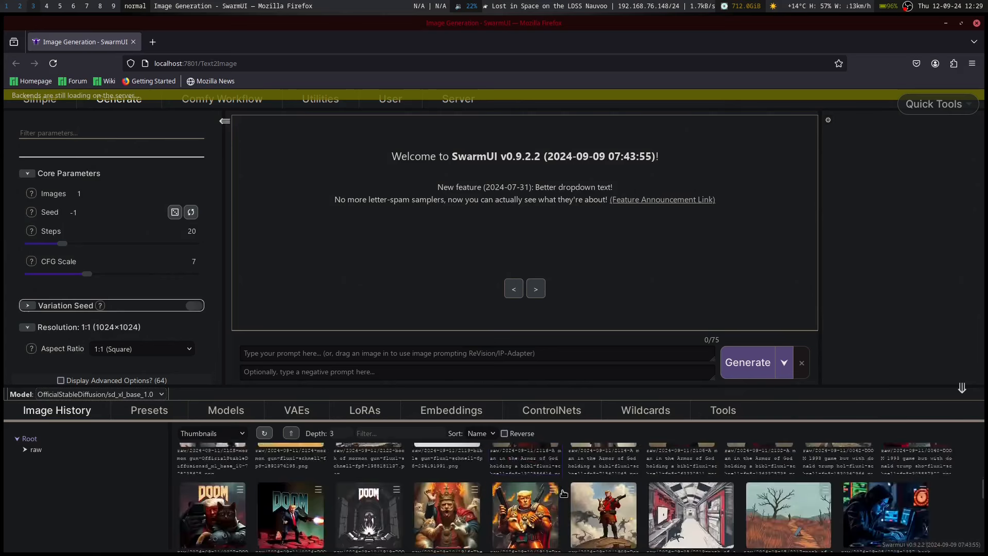
scroll(563, 493, down, 1)
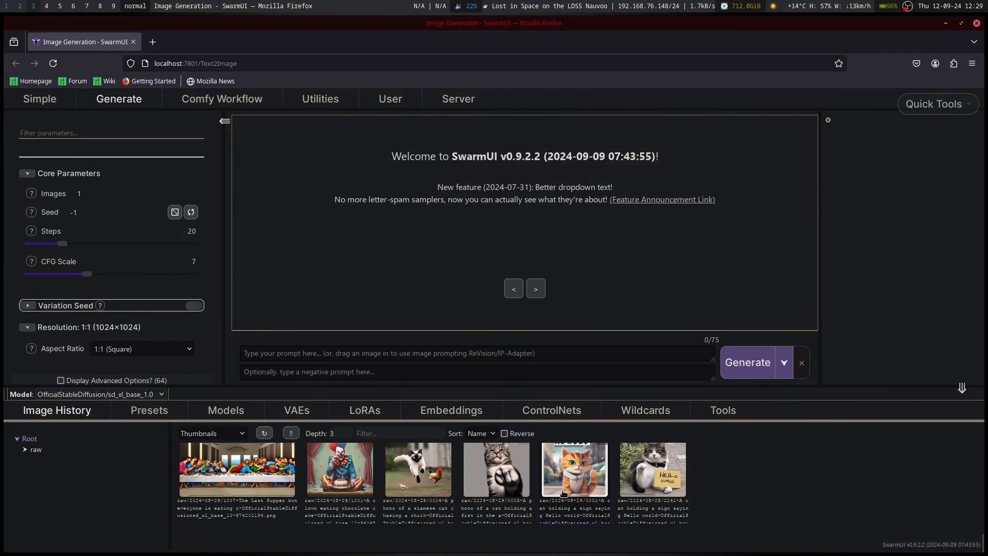
click(283, 482)
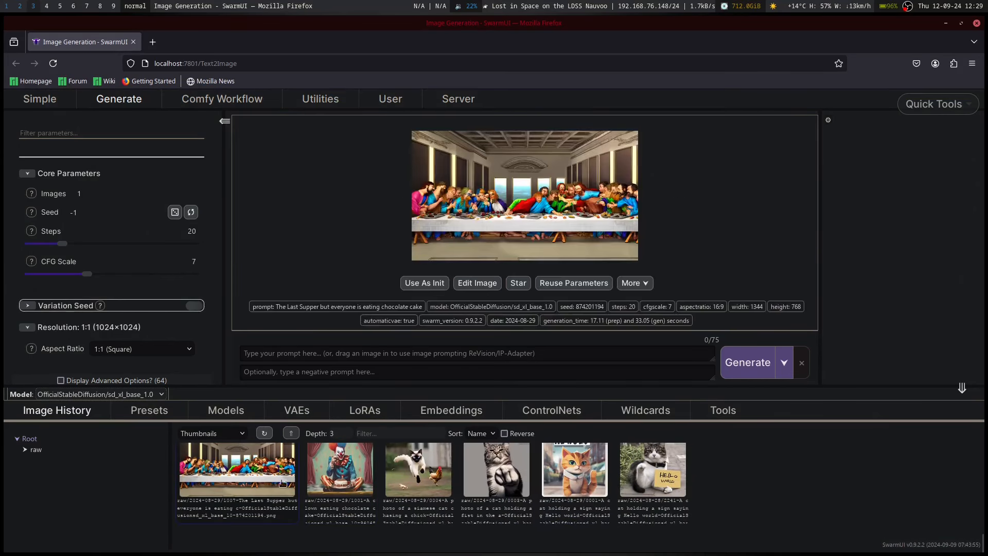
click(540, 194)
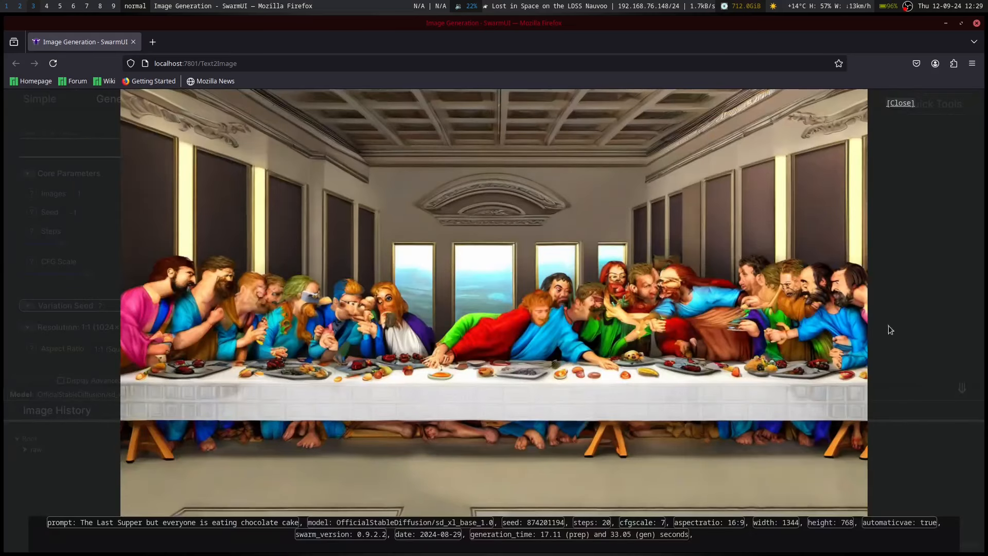
click(962, 328)
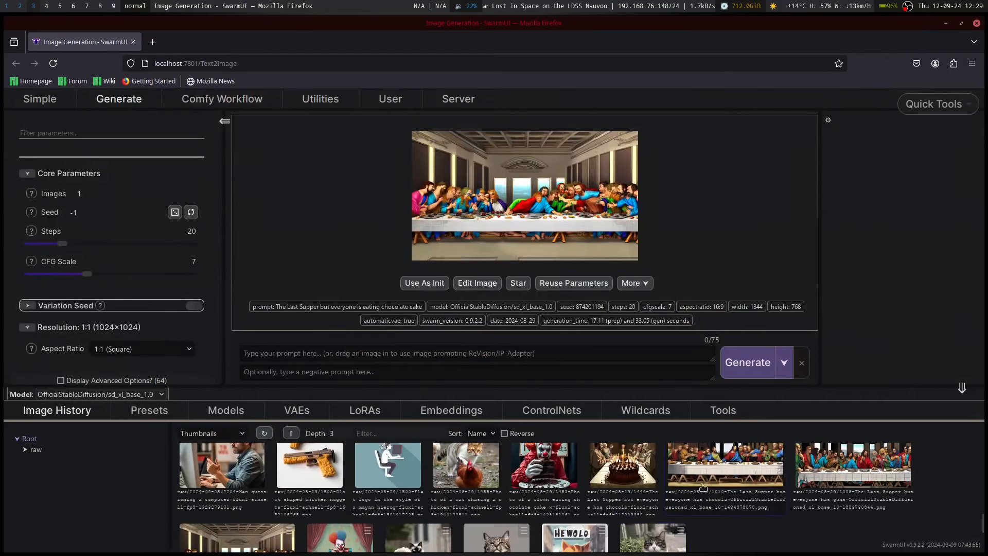
View the Last Supper images with chocolate cake and beer and with guns full size, closing each enlarged view
click(741, 462)
click(536, 215)
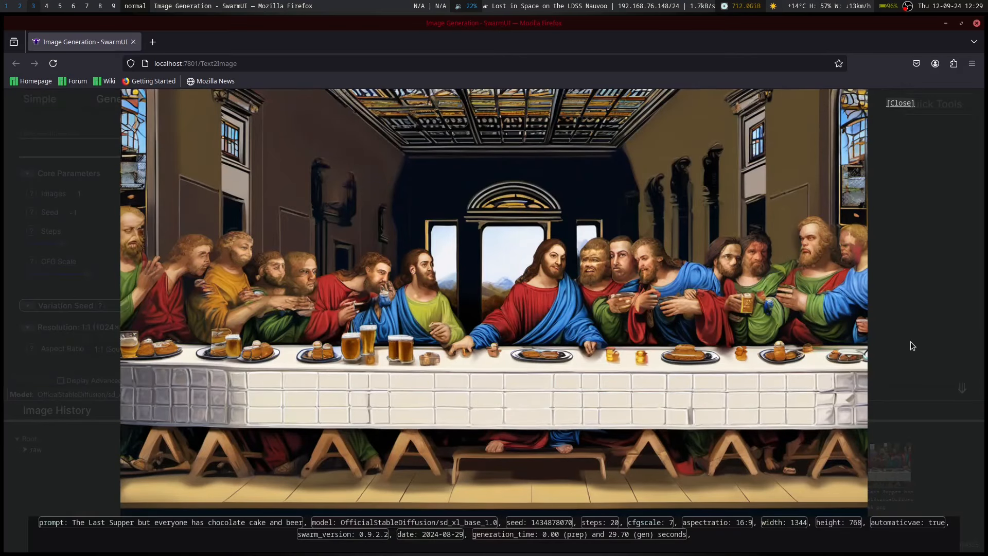
click(933, 273)
click(844, 467)
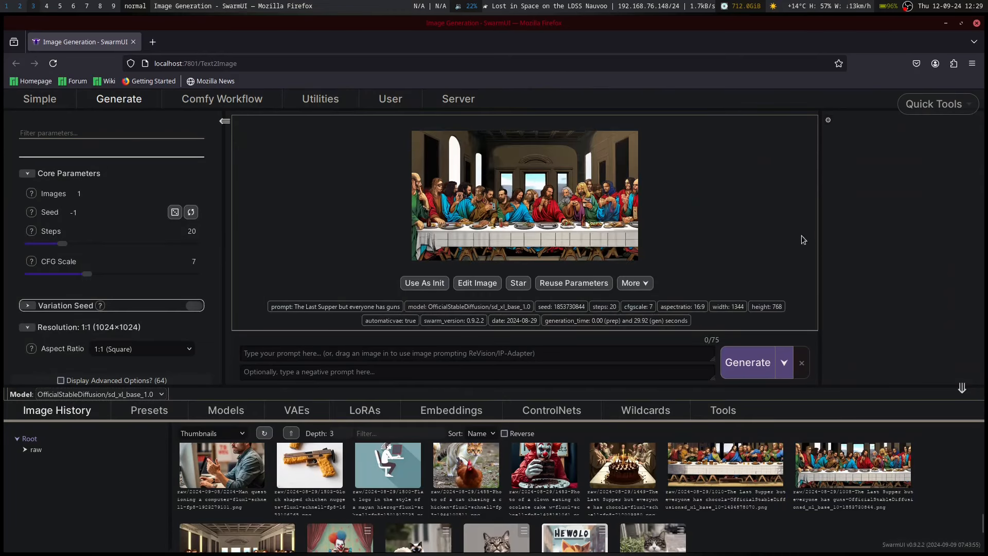
click(590, 228)
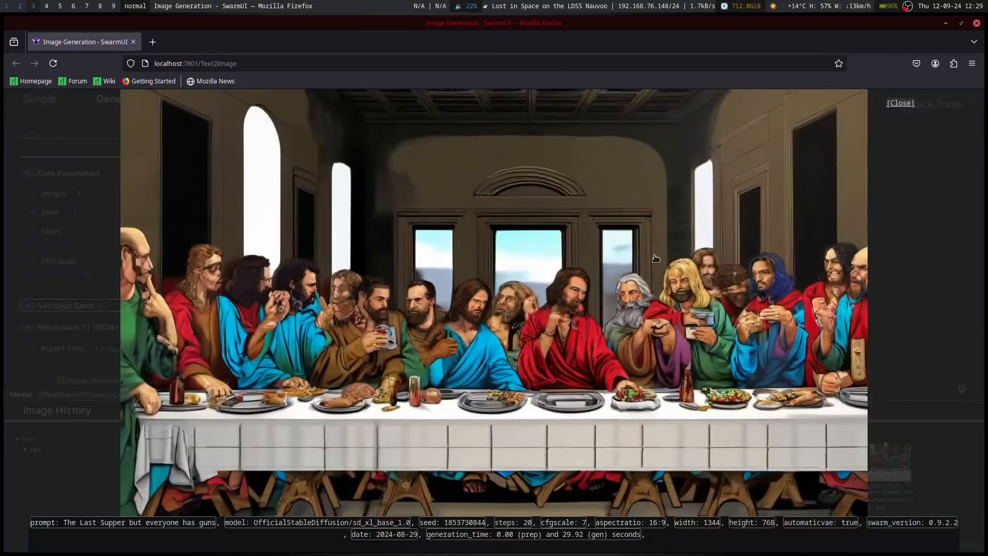
click(921, 379)
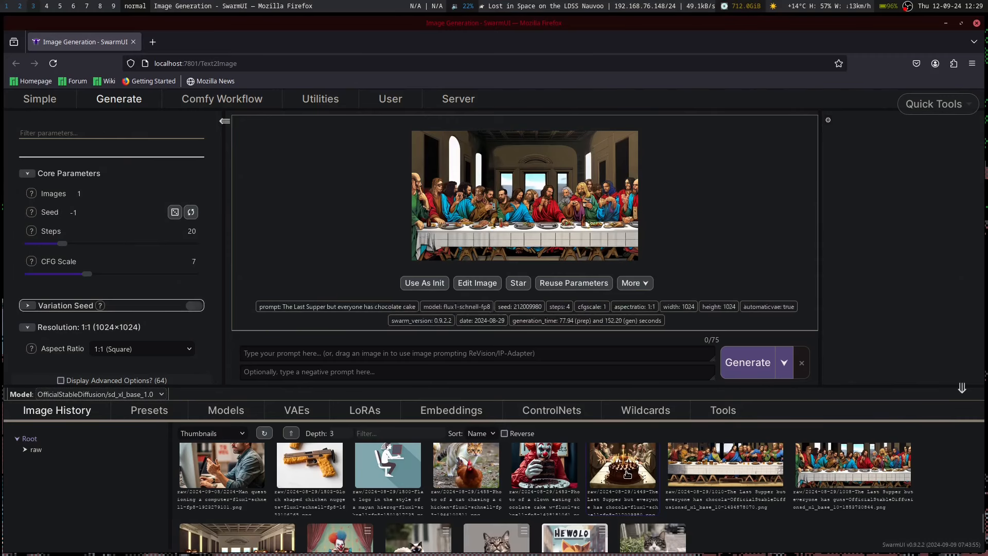
View the flux1-schnell-fp8 Last Supper chocolate cake image full size, close it and browse the rest of the image history
click(625, 475)
click(354, 229)
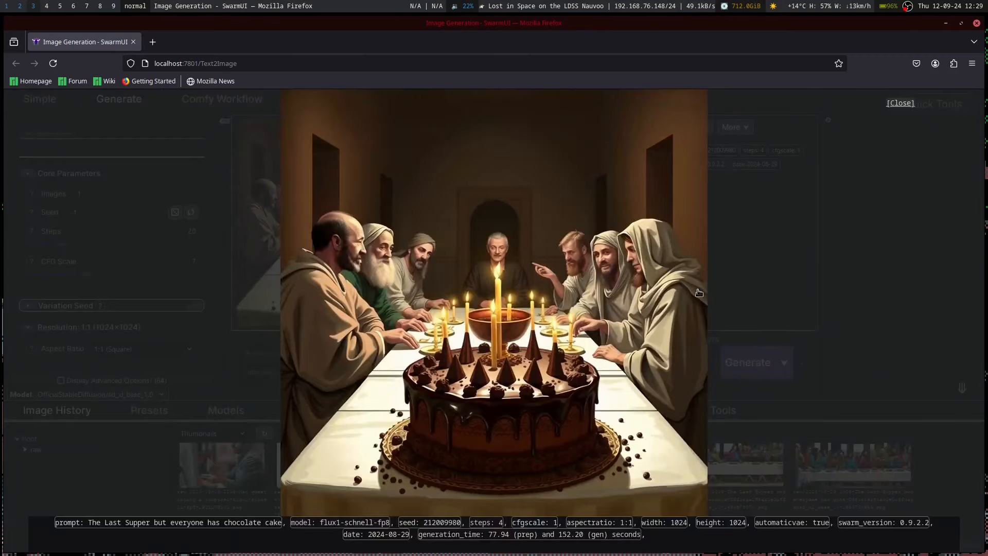
click(906, 331)
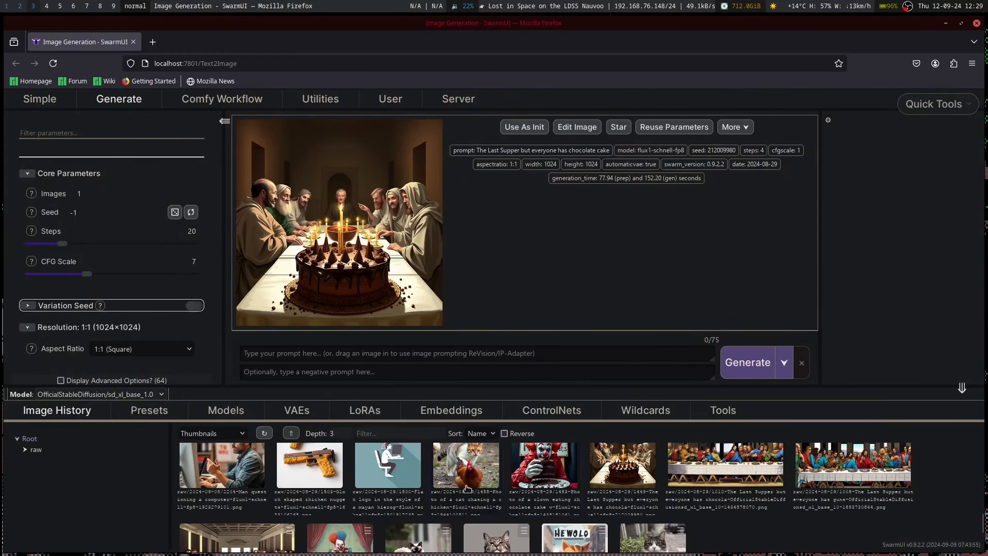
scroll(468, 487, up, 3)
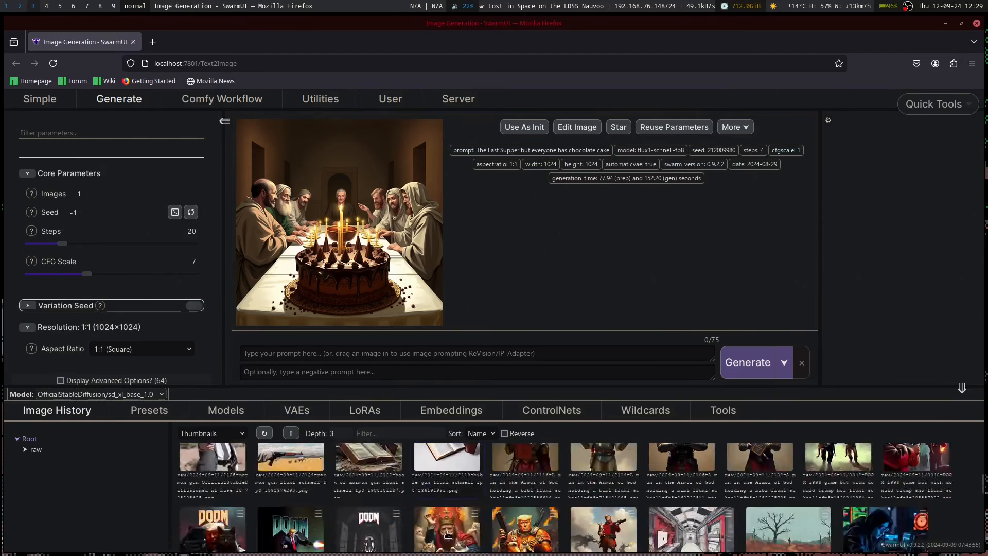
scroll(451, 491, down, 3)
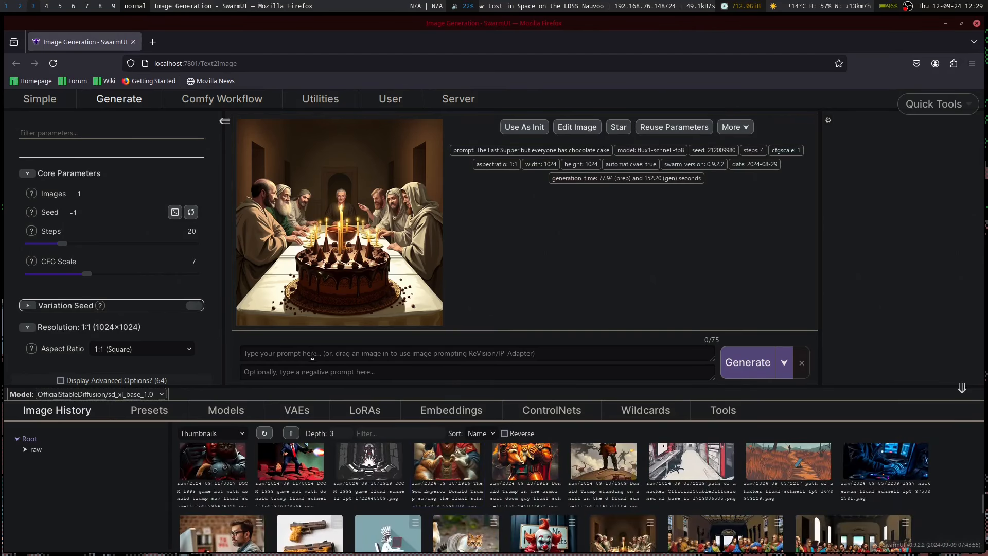
Show the available models, switch to flux1-schnell-fp8 and return to OfficialStableDiffusion/sd_xl_base_1.0
click(243, 412)
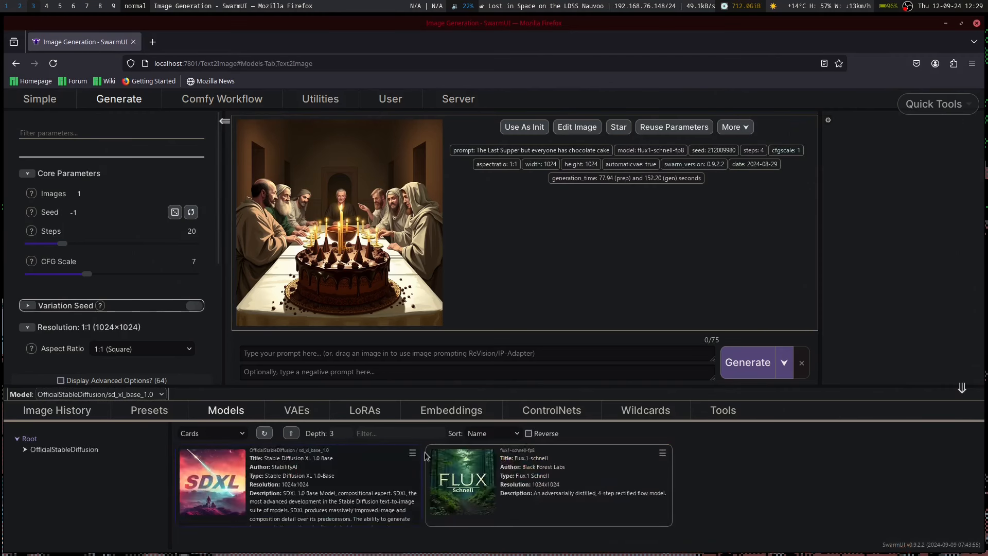
click(469, 489)
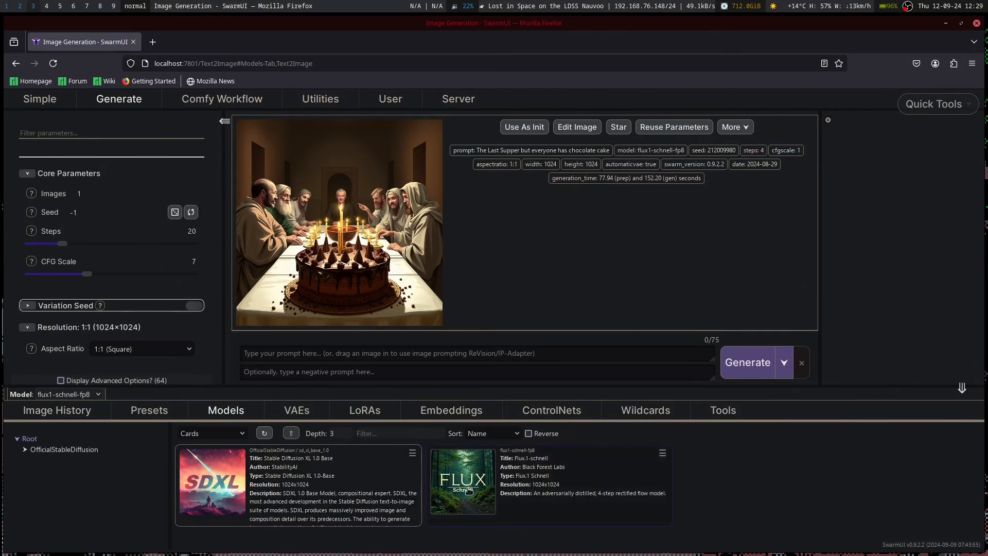
click(234, 500)
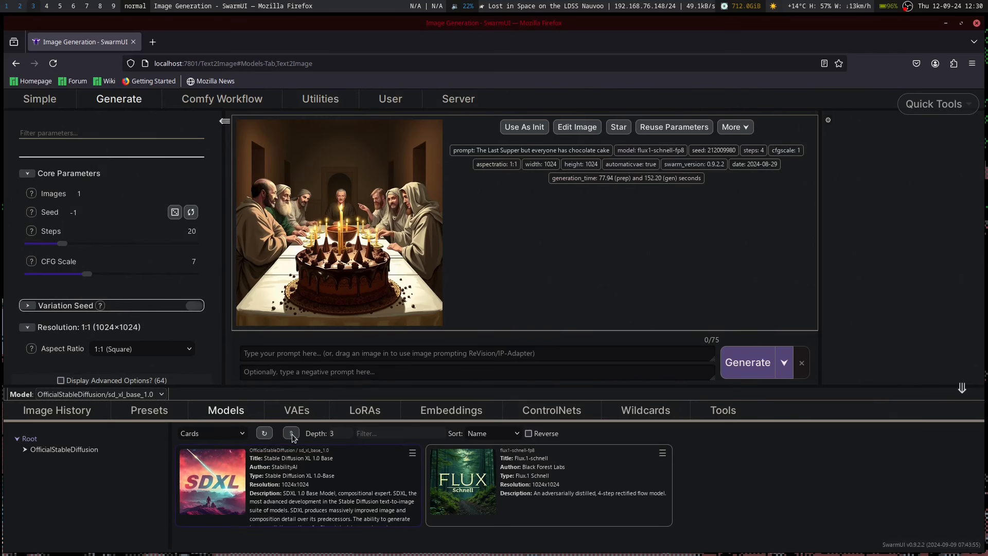
Look through the VAEs, ControlNets, Wildcards, Tools and Presets sections
click(302, 411)
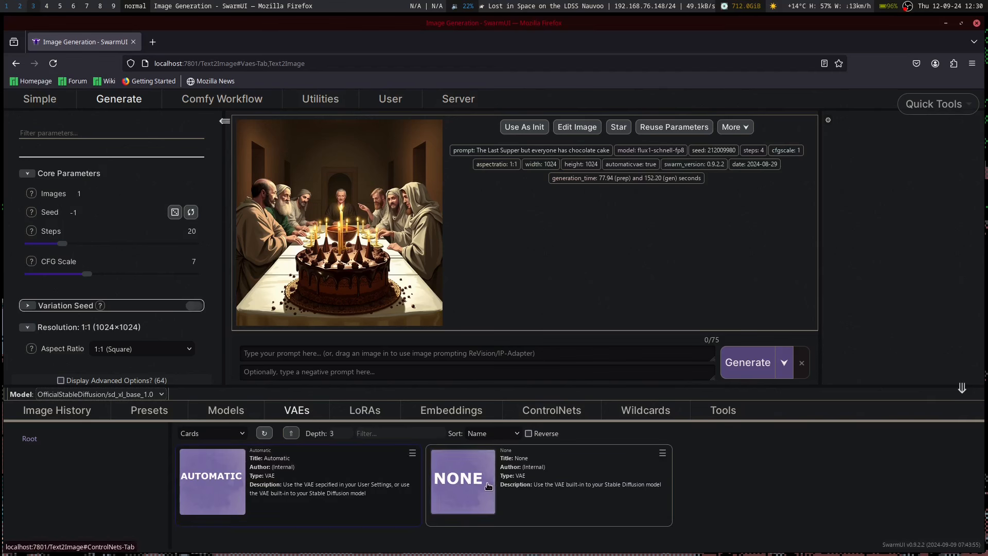
click(560, 411)
click(646, 410)
click(720, 410)
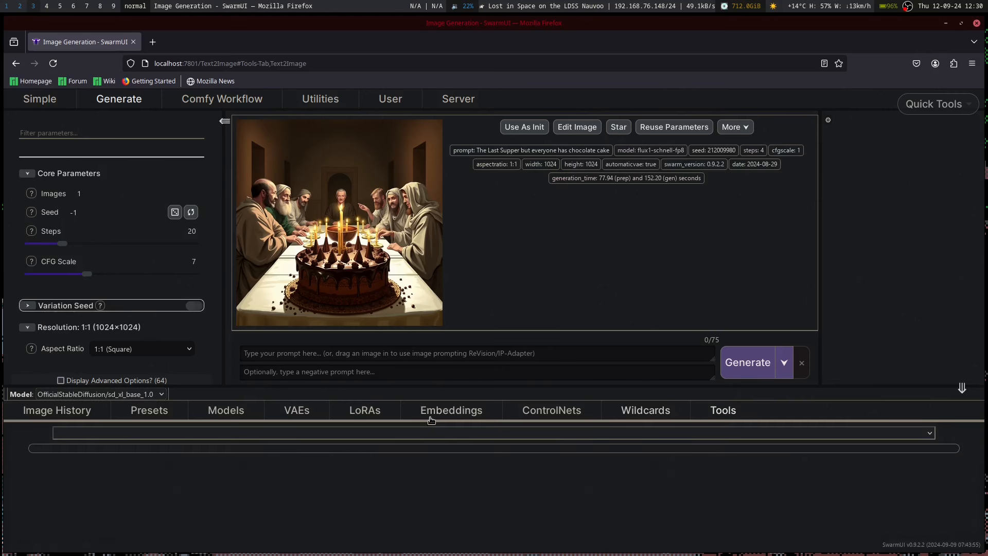
click(147, 411)
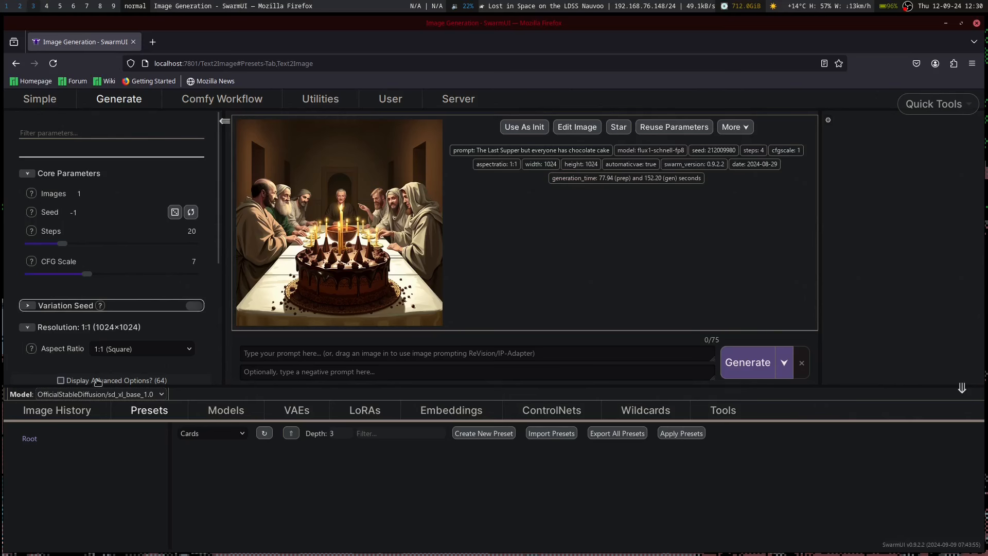
Collapse and reopen the Resolution parameters, and examine the available aspect ratios without changing the selection
click(36, 328)
scroll(109, 344, down, 2)
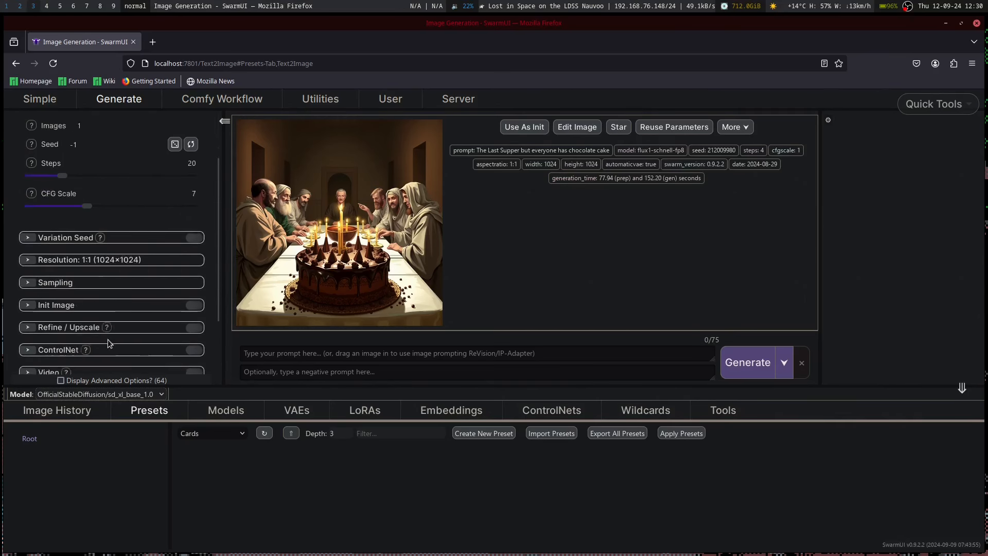
scroll(109, 343, down, 1)
click(82, 235)
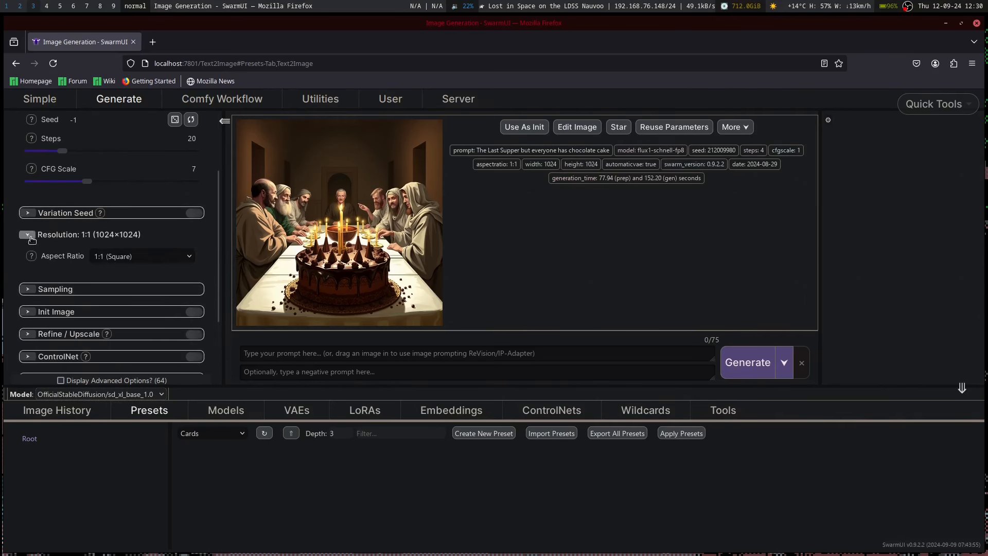
click(190, 256)
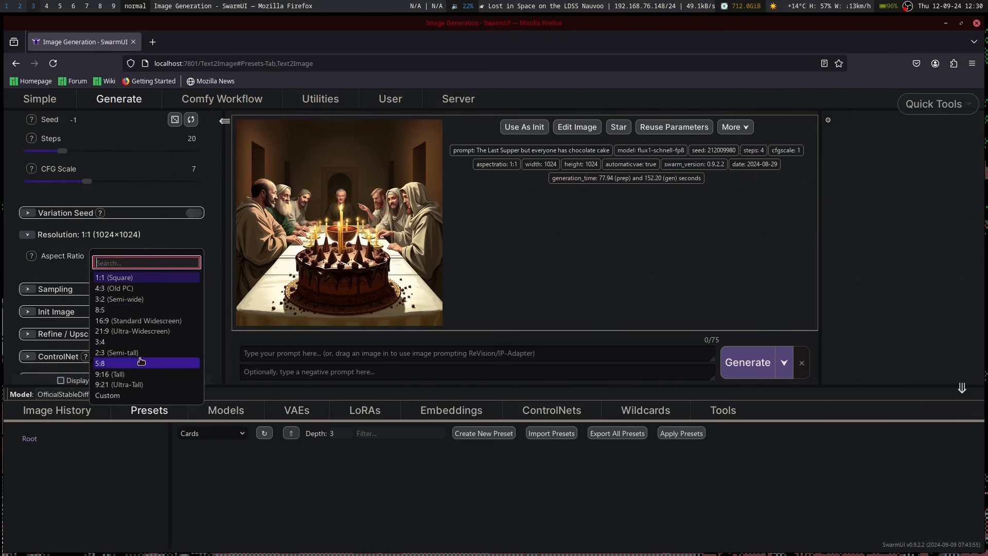
click(562, 311)
scroll(158, 287, up, 3)
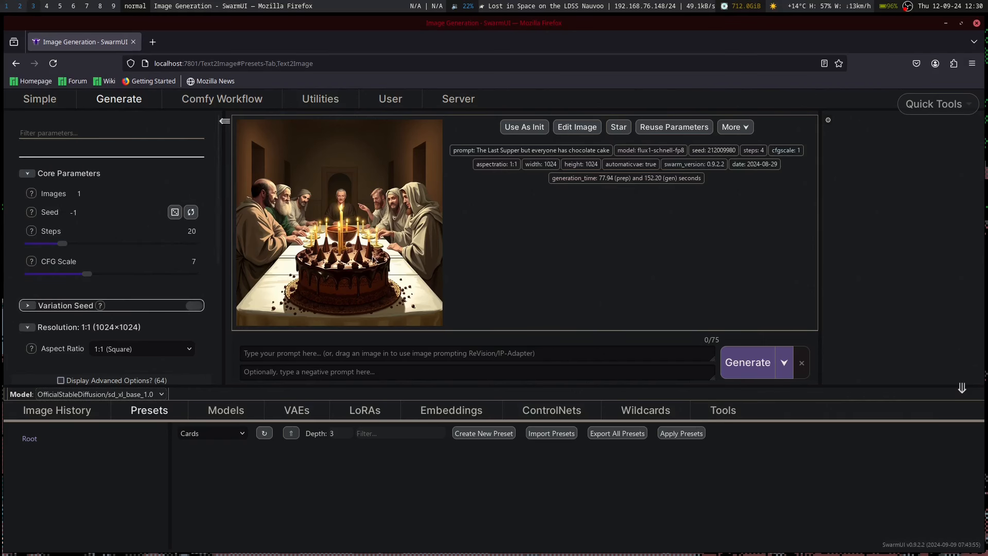
Select flux1-schnell-fp8 as the image generation model
click(226, 411)
click(446, 481)
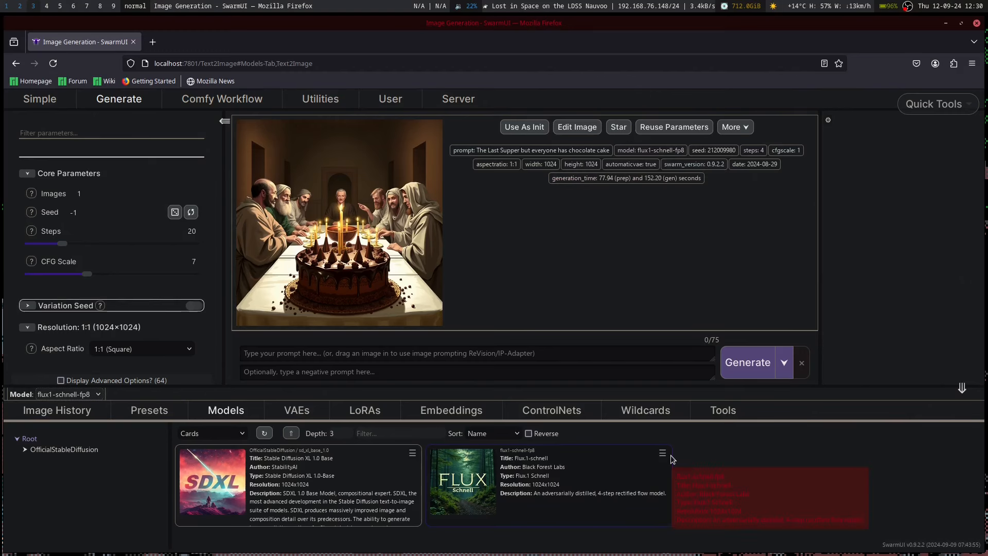
Return to the terminal on workspace 2 and stop the running SwarmUI server
key(super+2)
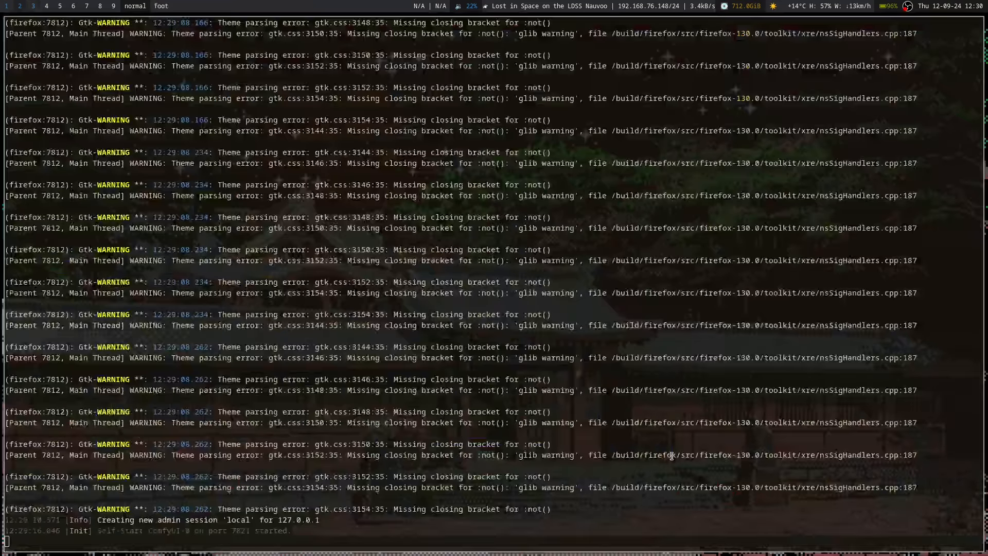
key(super+1)
key(super+2)
key(super+3)
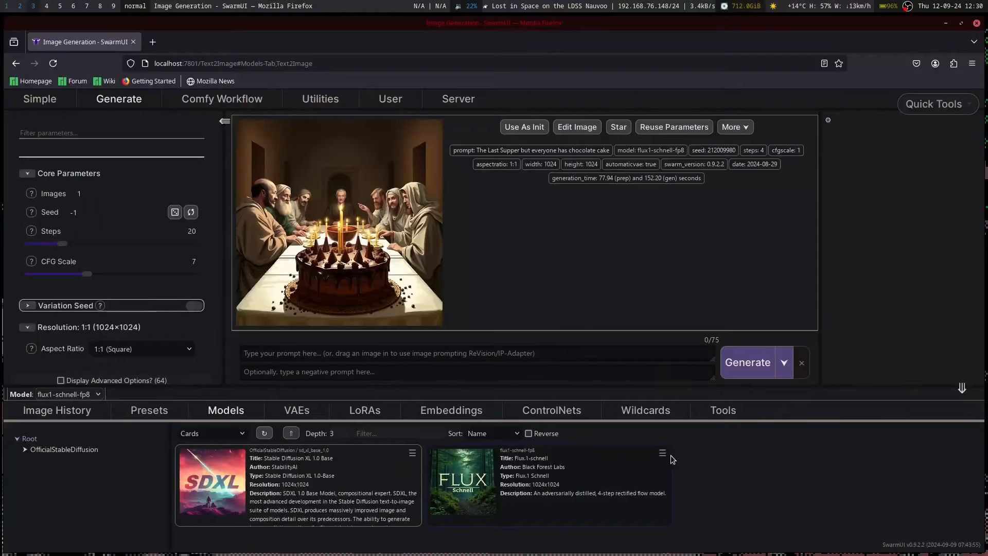
key(super+4)
key(super+2)
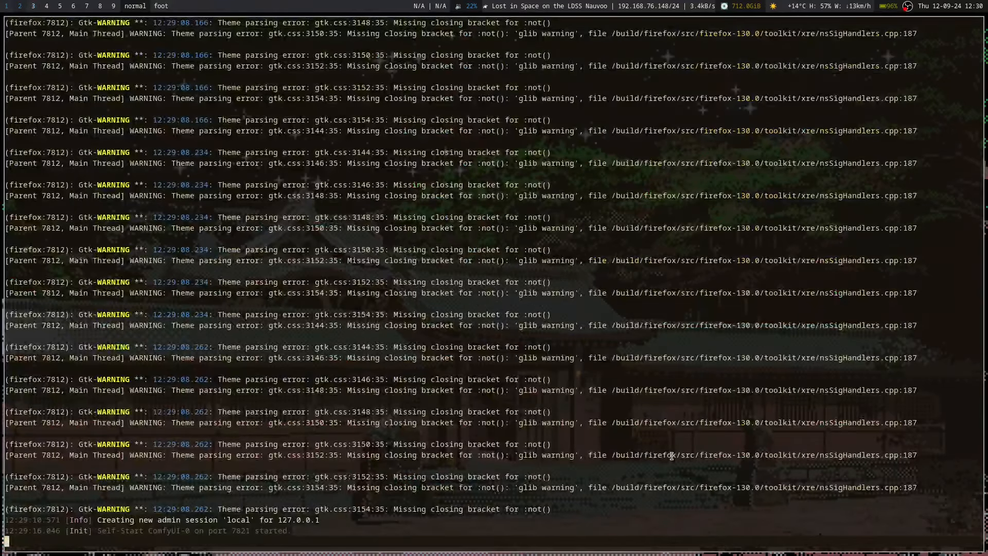
key(ctrl+c)
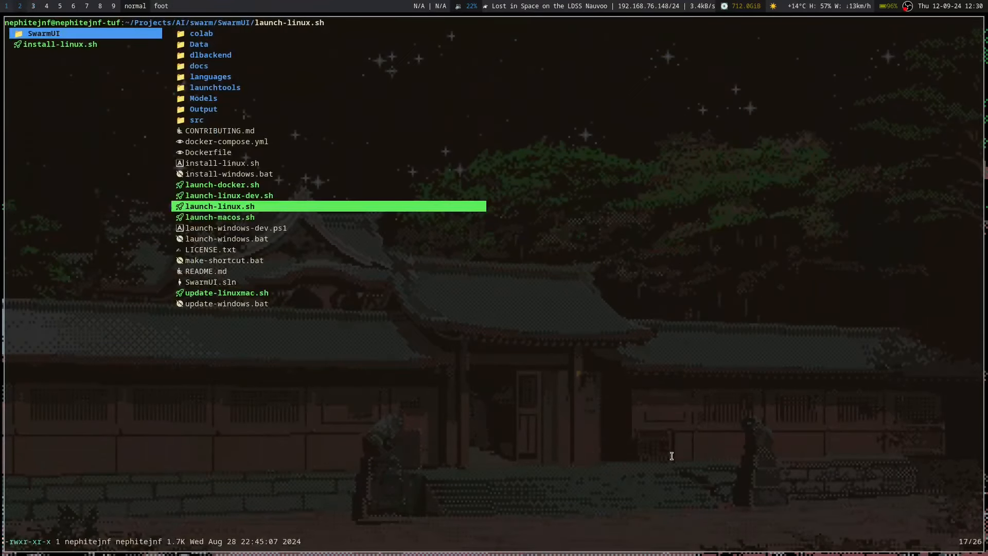
Navigate from the SwarmUI folder to Output/local/raw, where the generated images are stored by date
key(Up)
key(Up)
key(Up)
key(Up)
key(Up)
key(Up)
key(Up)
key(Up)
key(Up)
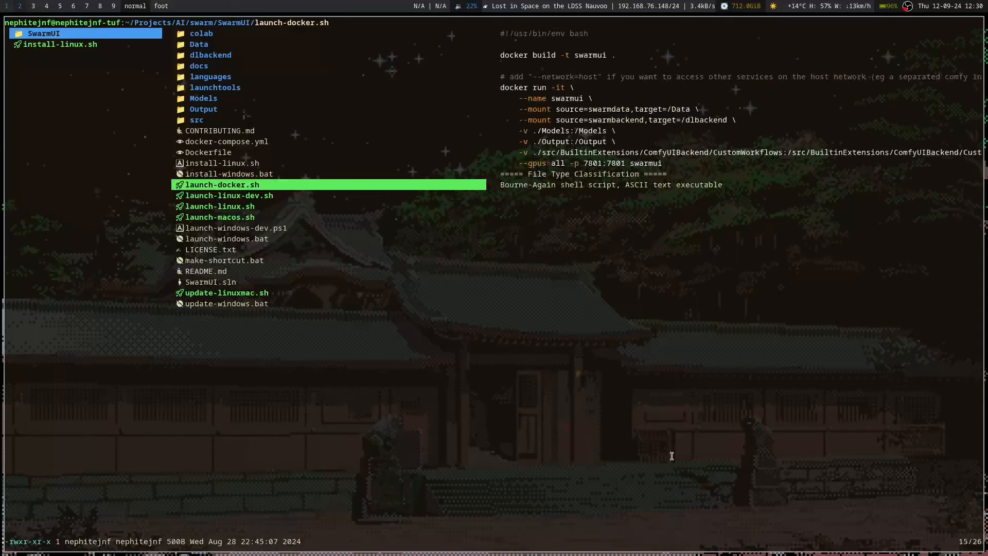
key(Right)
key(Right)
key(Right)
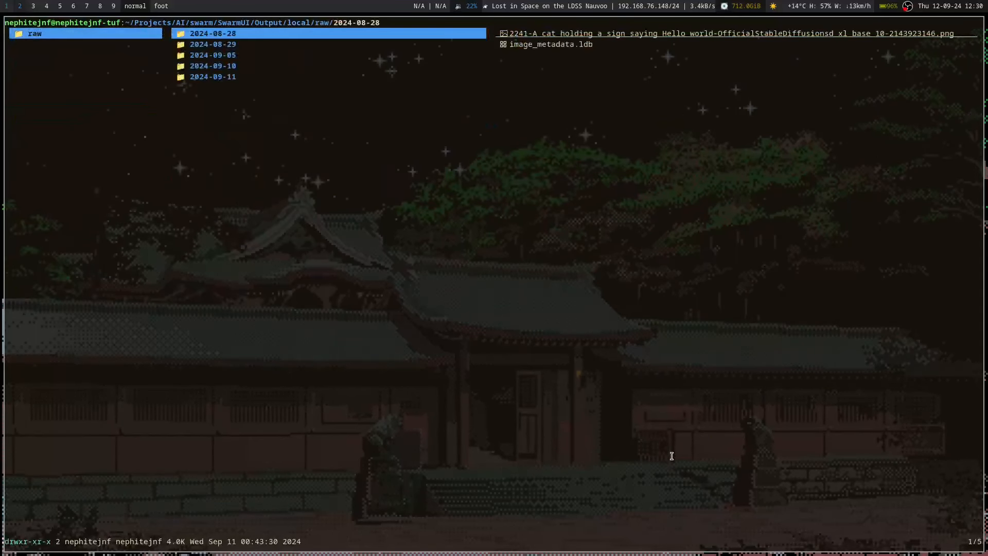
Preview the Hello world cat image in the 2024-08-28 folder, and glance at the contents of 2024-08-29
key(Right)
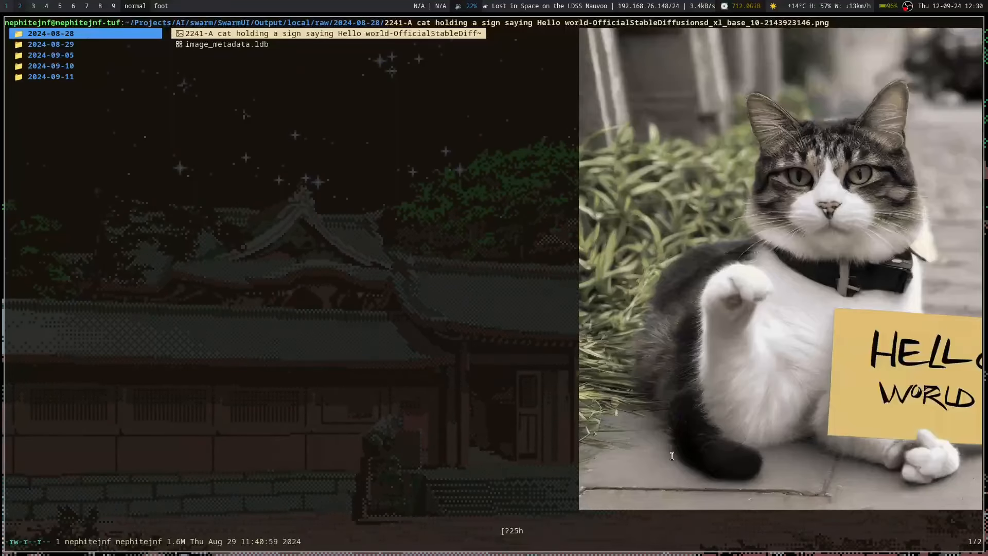
key(Left)
key(Down)
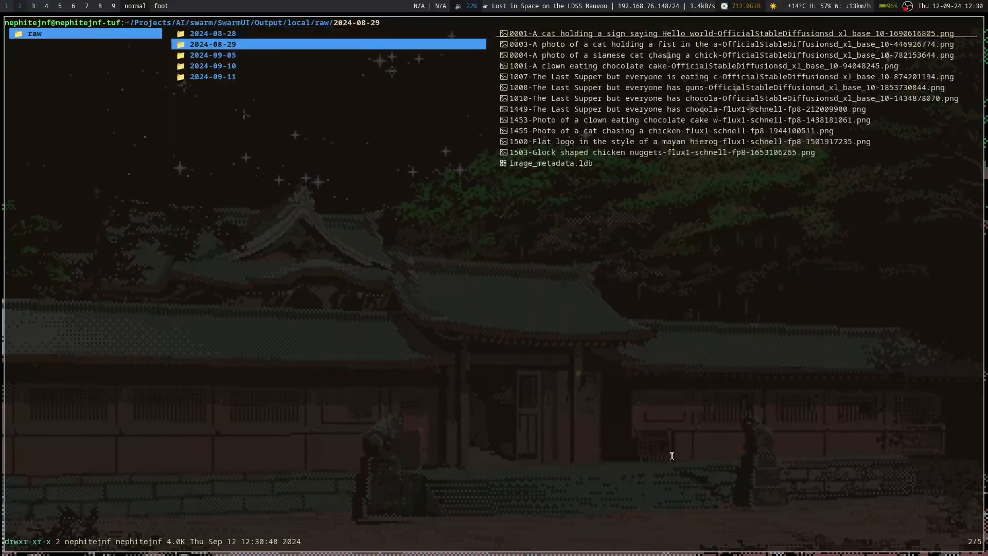
key(Up)
key(Right)
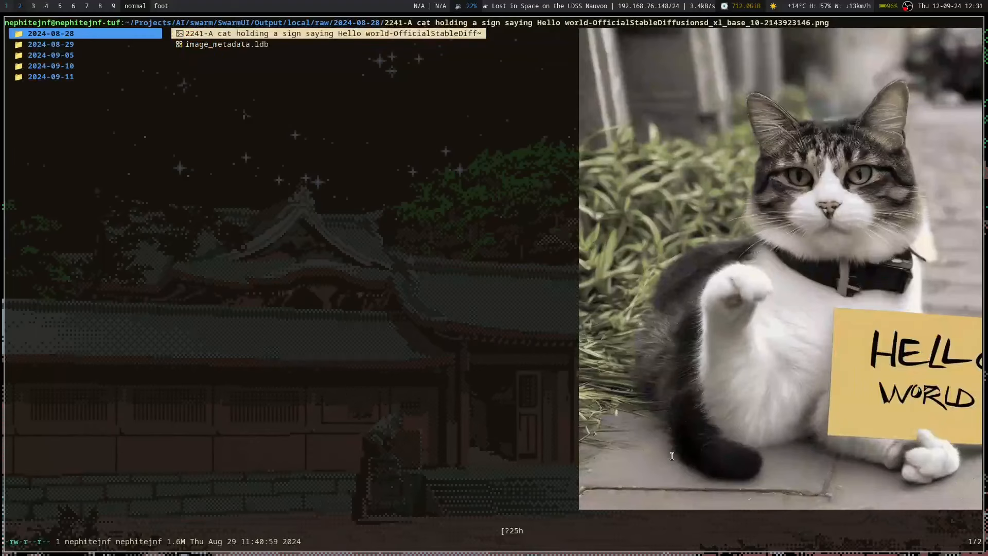
key(Left)
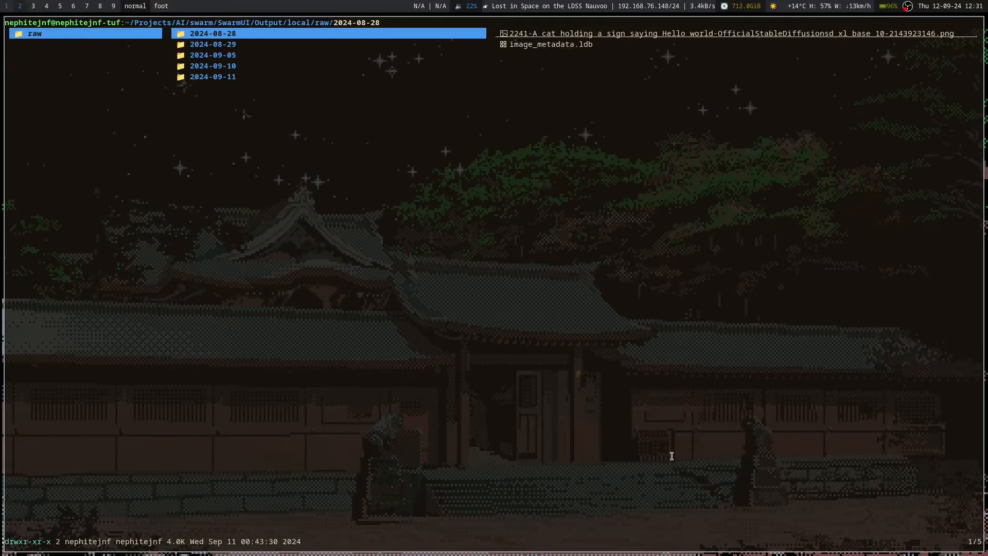
Preview the Stable Diffusion XL images in the 2024-08-29 folder, from the cats and clown to the Last Supper variations
key(Down)
key(Right)
key(Down)
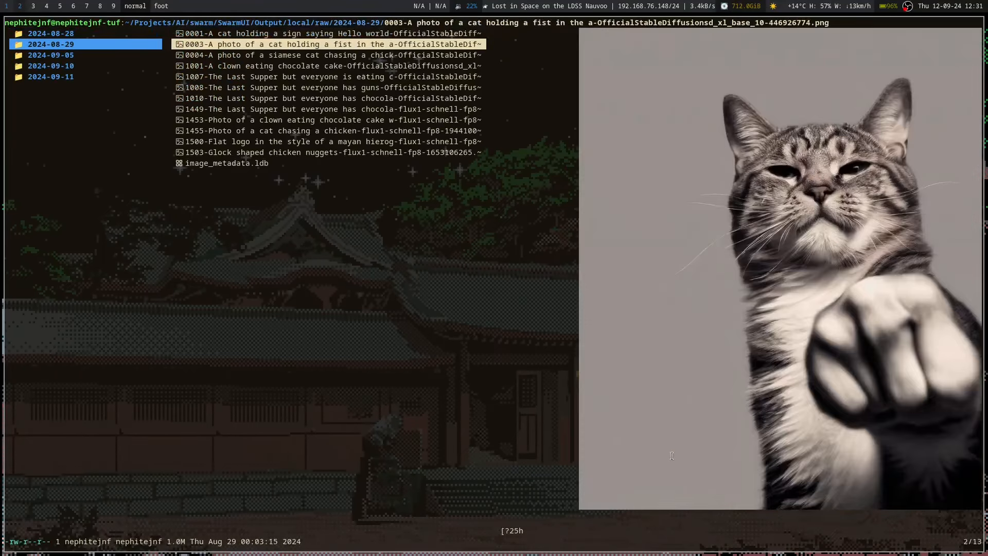
key(Down)
key(Down)
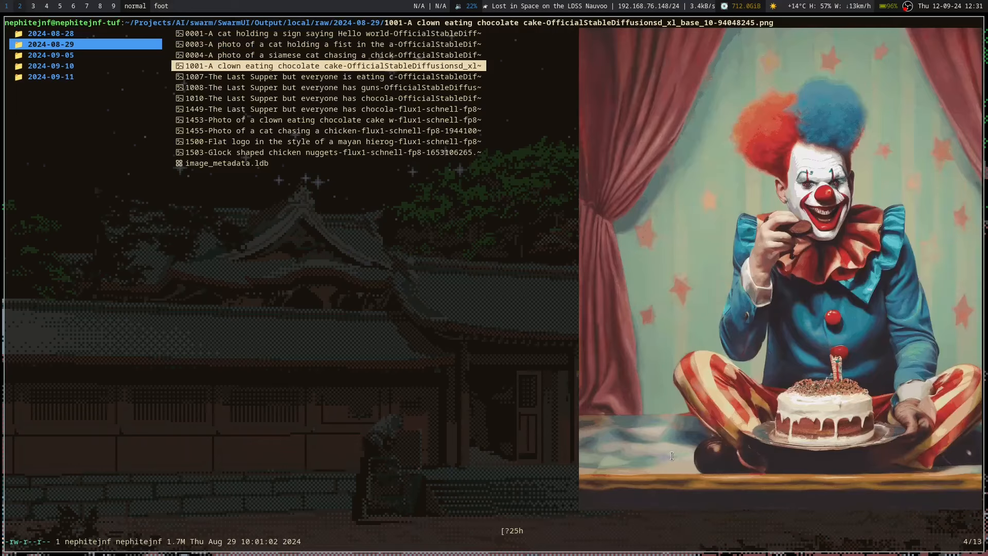
key(Down)
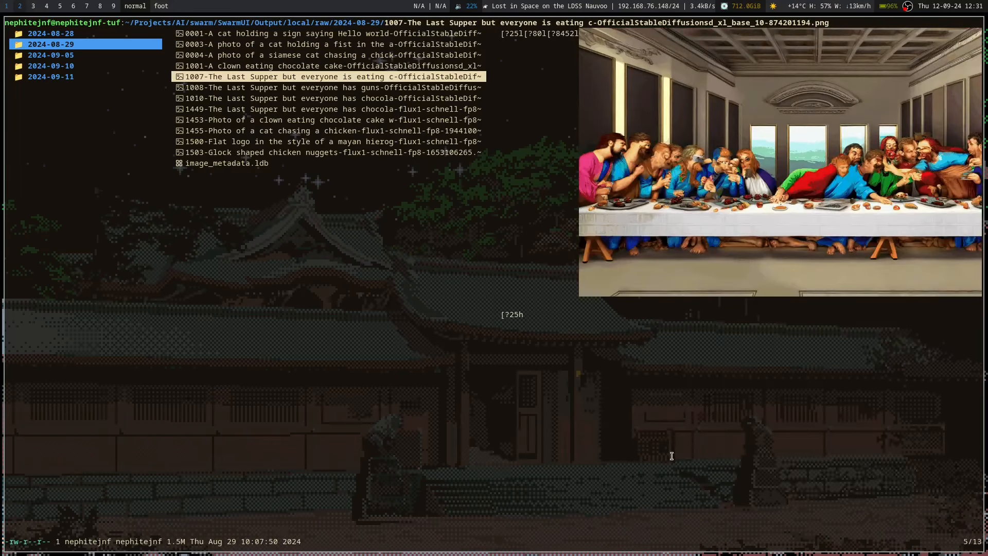
key(Down)
key(Down)
Preview the flux1-schnell-fp8 images of the Last Supper, the clown eating chocolate cake and the cat chasing a chicken
key(Down)
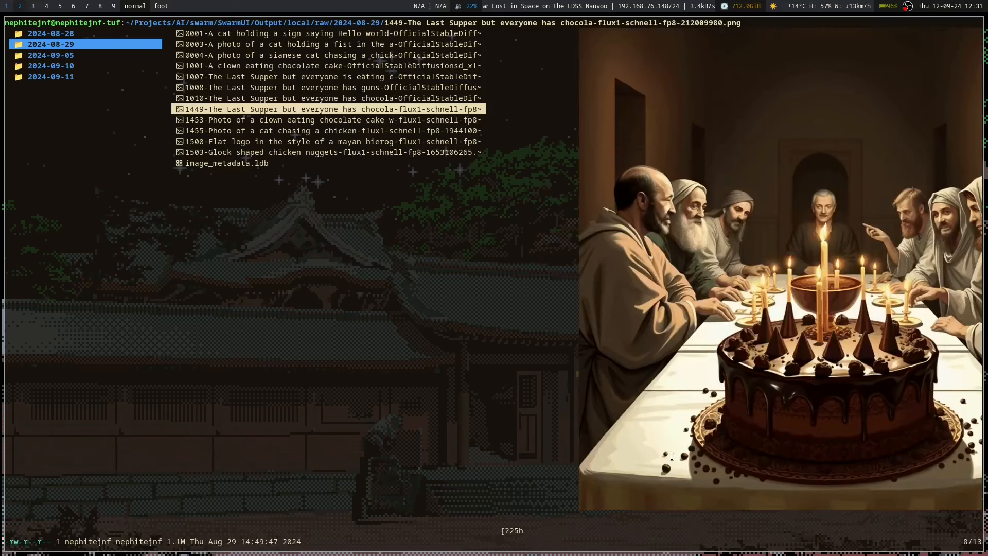
key(Down)
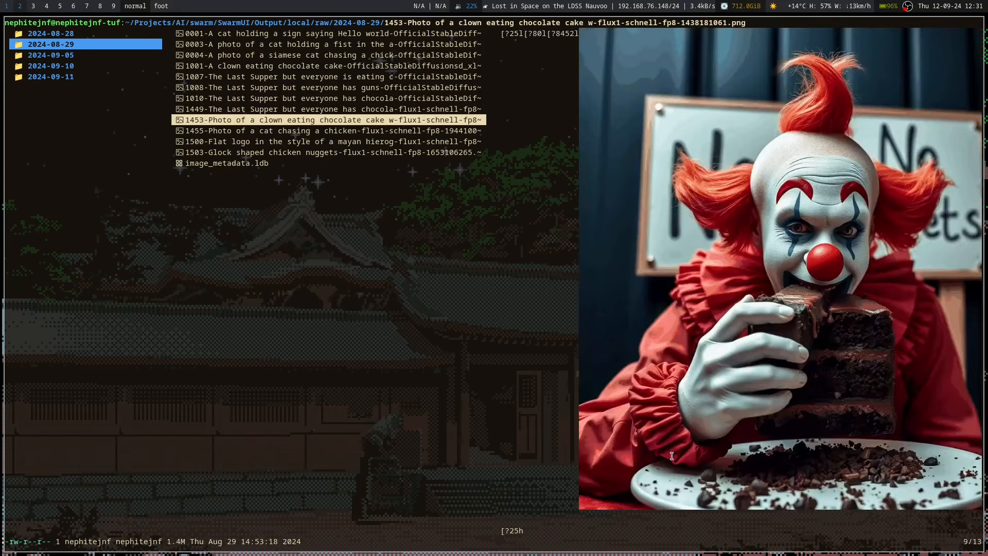
key(Down)
key(Up)
key(Down)
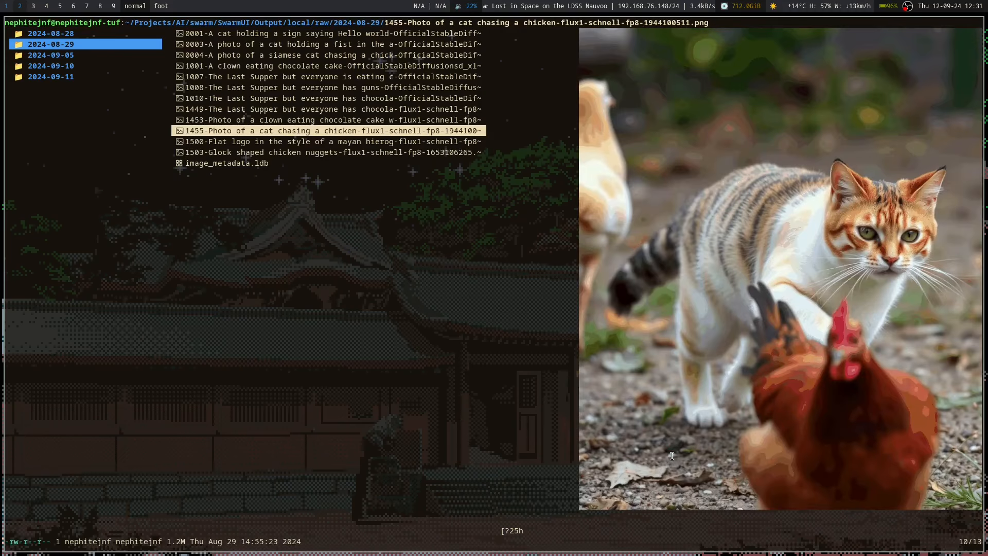
Preview the Mayan-style flat logo and the Glock shaped chicken nuggets images in the 2024-08-29 folder
key(Down)
key(Up)
key(Down)
key(Down)
key(Left)
key(Down)
key(Right)
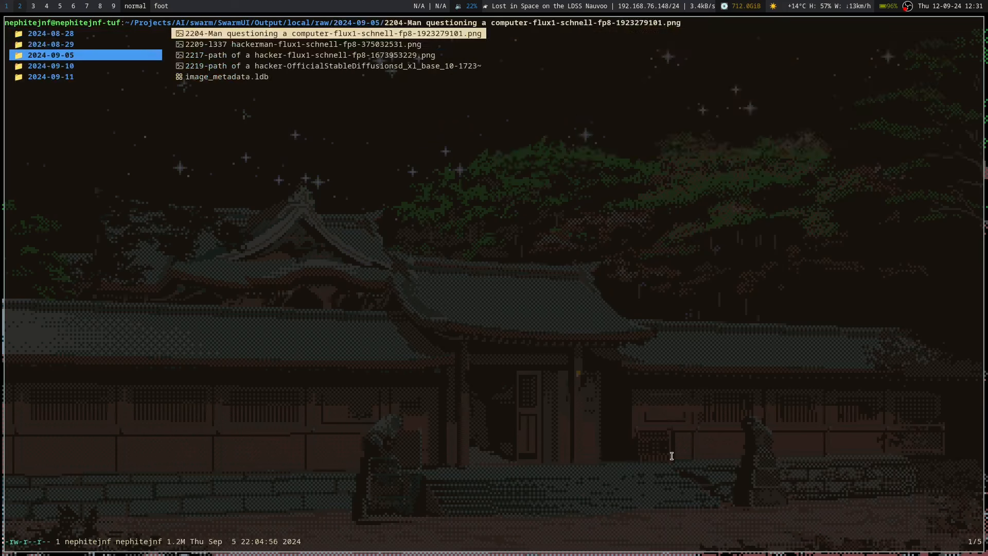
key(Left)
key(Up)
key(Right)
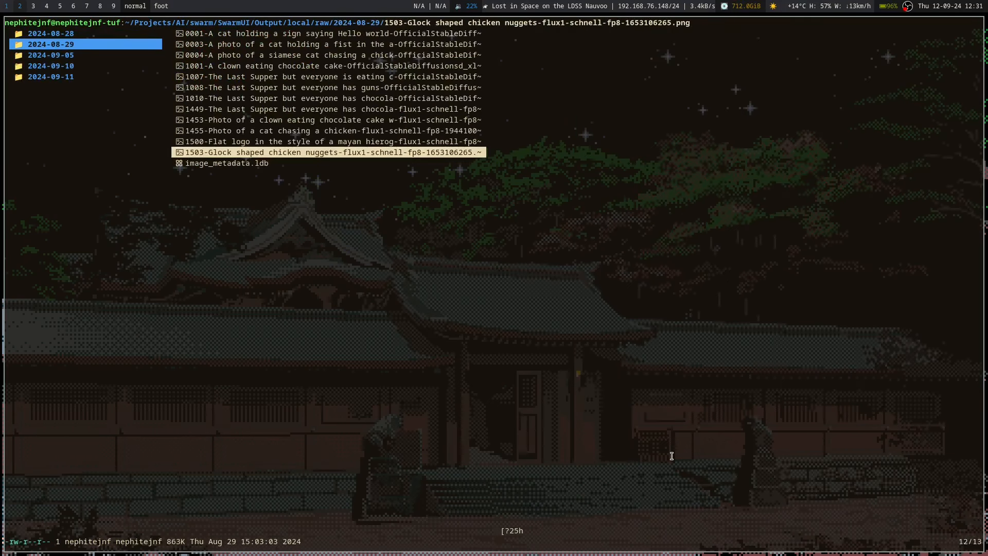
Open the 2024-09-05 folder and preview its man questioning a computer, l337 hackerman and path of a hacker images
key(Left)
key(Down)
key(Right)
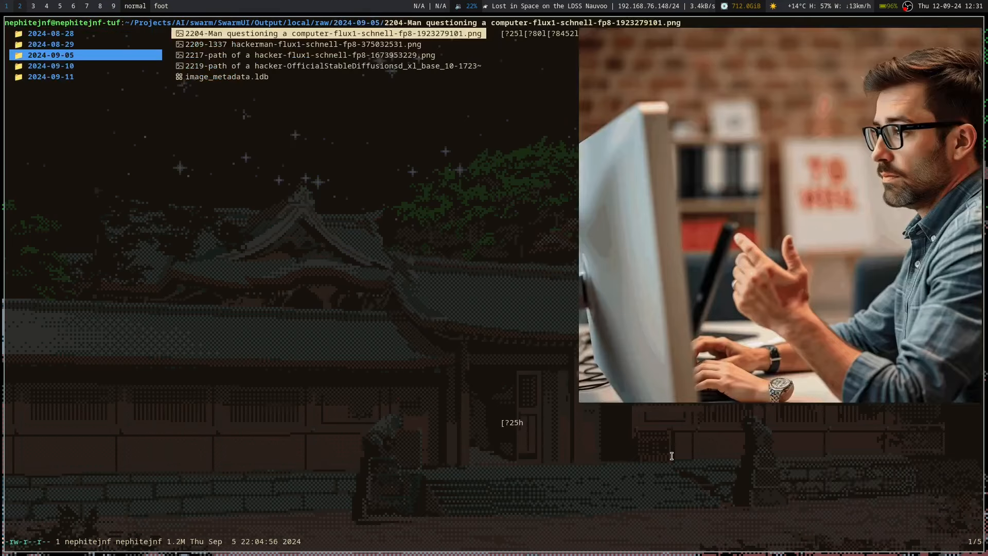
key(Down)
key(Up)
key(Down)
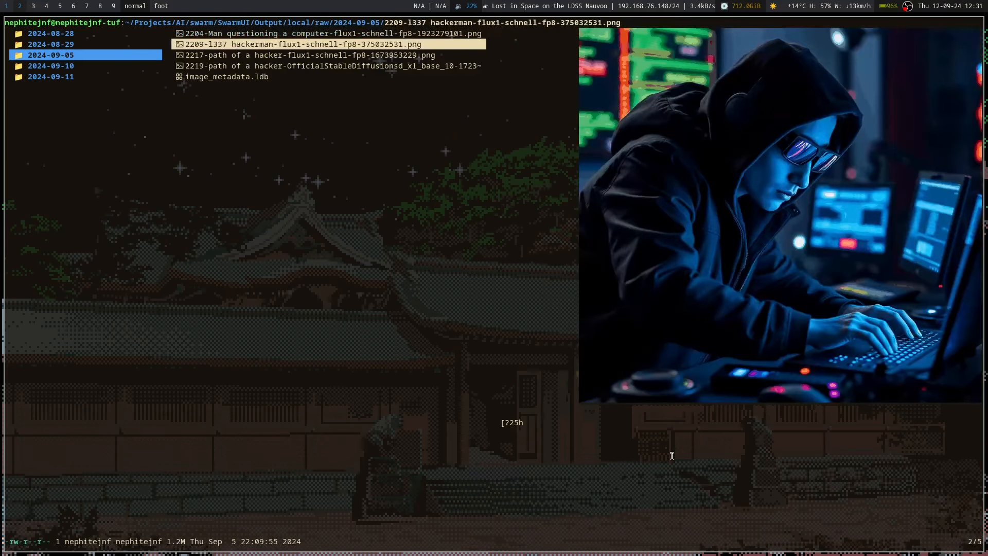
key(Down)
key(Down)
key(Up)
key(Up)
key(Up)
key(Down)
key(Down)
key(Down)
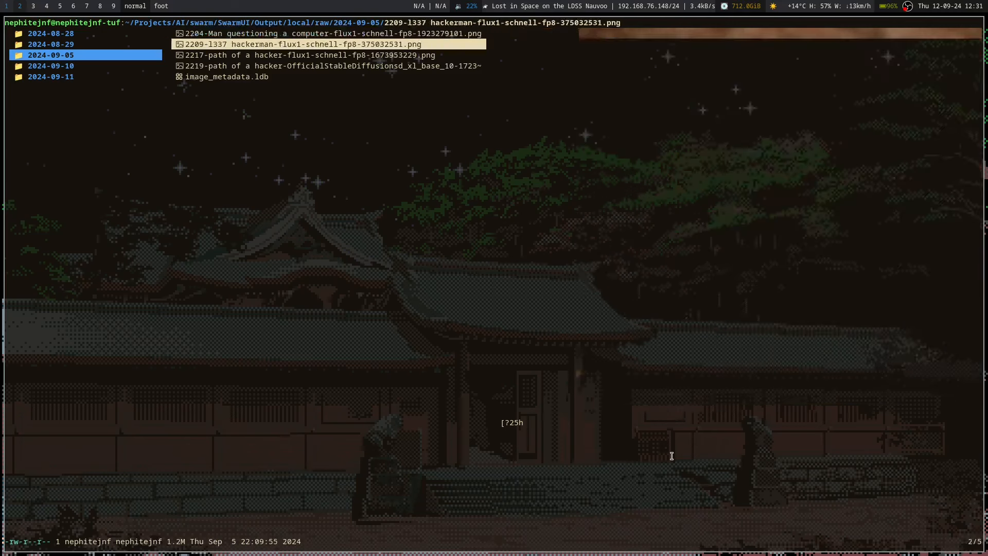
Open the 2024-09-10 folder and preview its Donald Trump and DOOM 1993 game images
key(Left)
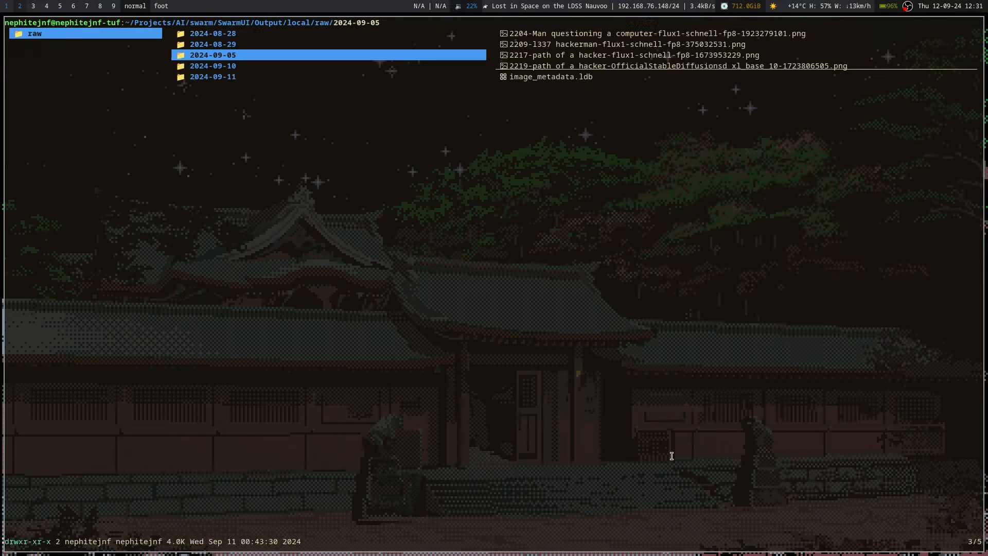
key(Down)
key(Right)
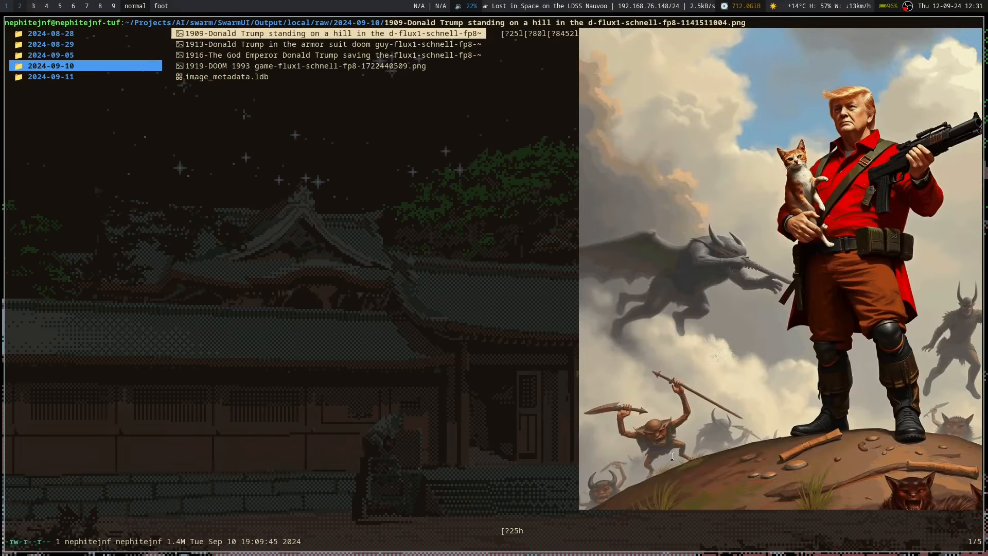
key(Down)
key(Down)
key(Down)
key(Down)
key(Up)
Open the 2024-09-11 folder and preview its DOOM 1993 and first Armor of God images
key(Left)
key(Down)
key(Right)
key(Down)
key(Down)
key(Down)
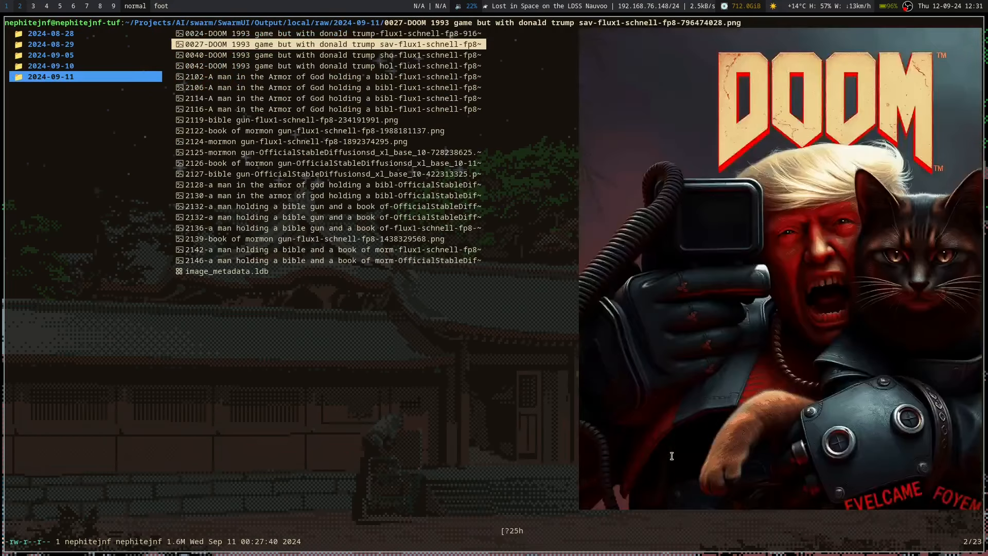
key(Down)
key(Down)
key(Down)
key(Down)
key(Down)
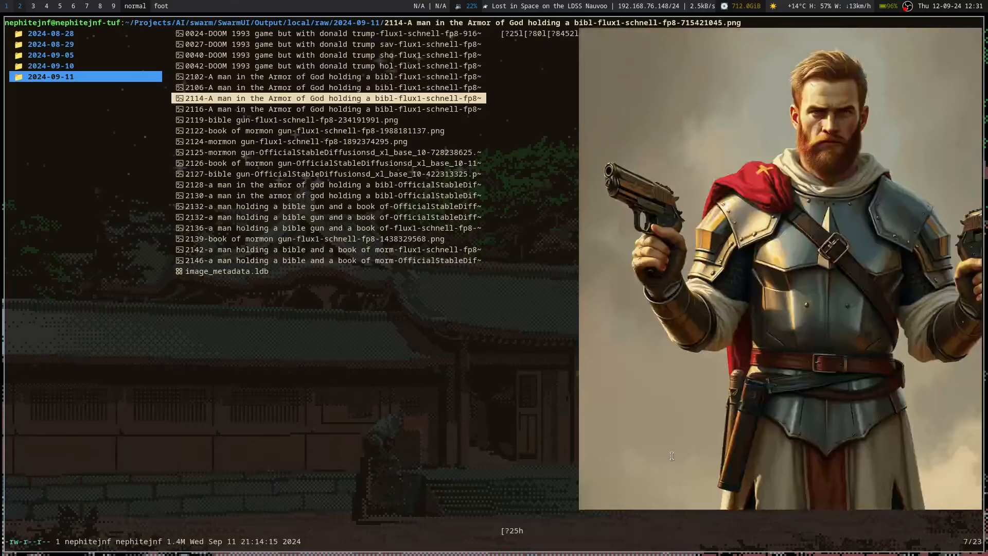
Preview the 2024-09-11 images from the 2116 Armor of God picture through the bible gun ones to the 2139 book of mormon gun
key(Down)
key(Up)
key(Down)
key(Down)
key(Down)
key(Down)
key(Down)
key(Down)
key(Down)
key(Down)
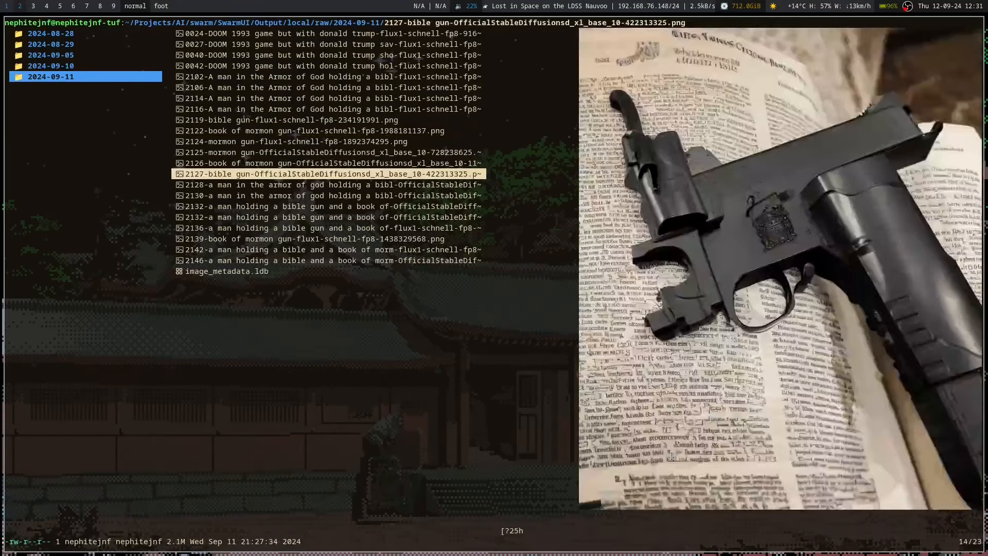
key(Down)
key(Down)
key(Down)
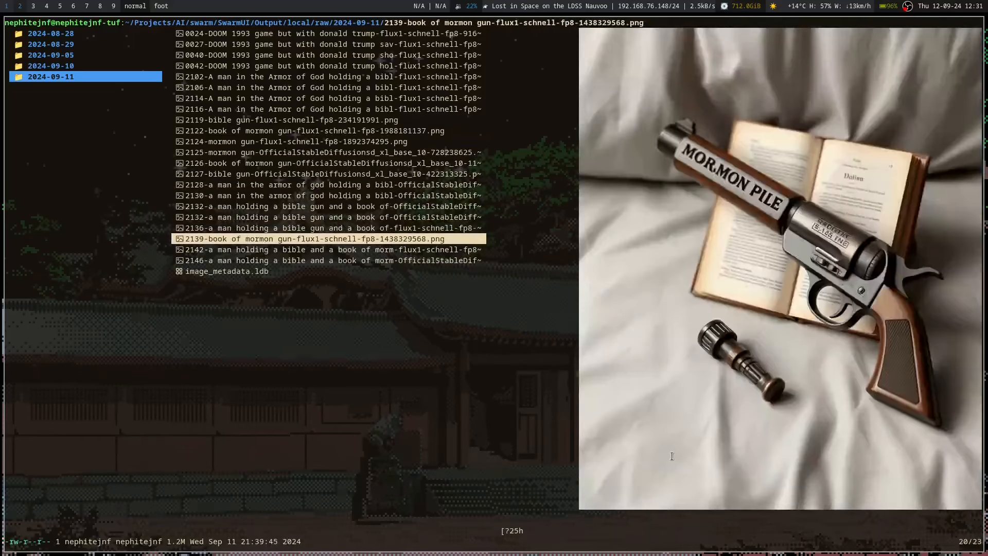
Compare the 2024-09-11 images of a man holding a bible gun, and a bible and book of Mormon, up to image 2146
key(Up)
key(Up)
key(Up)
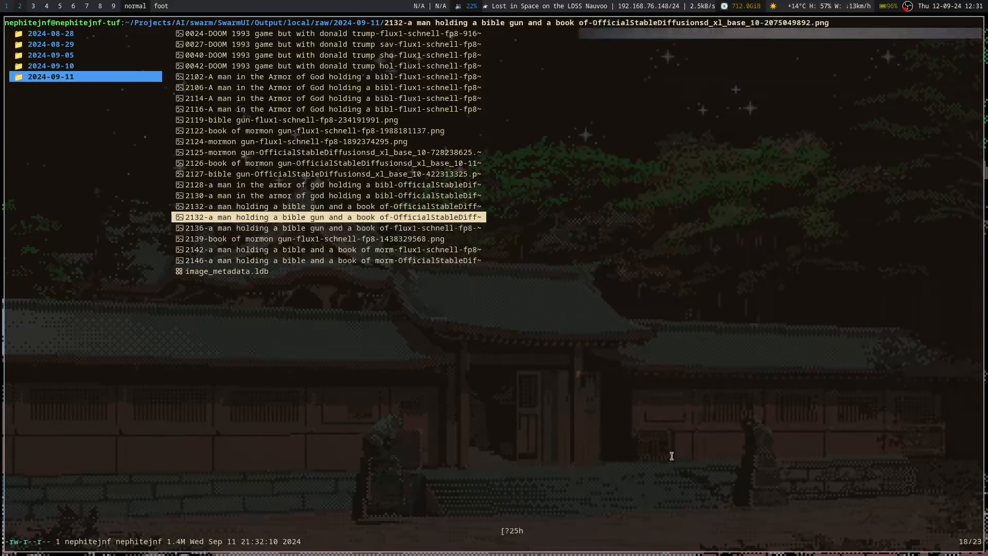
key(Down)
key(Down)
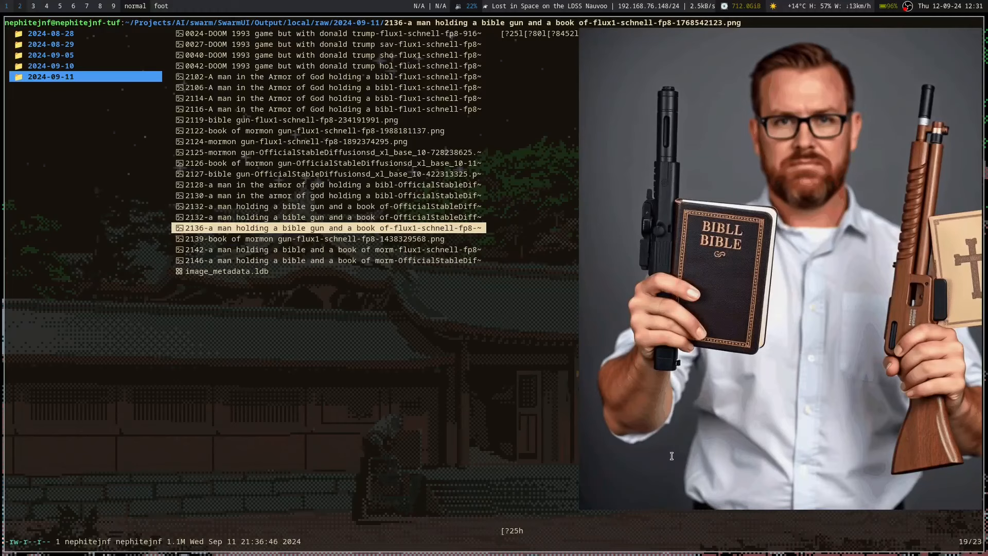
key(Down)
key(Down)
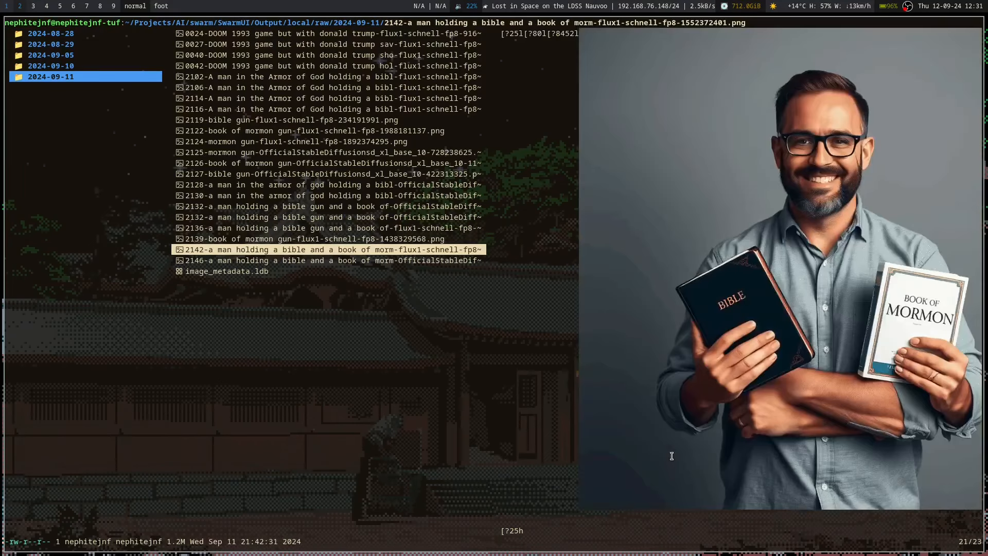
key(Down)
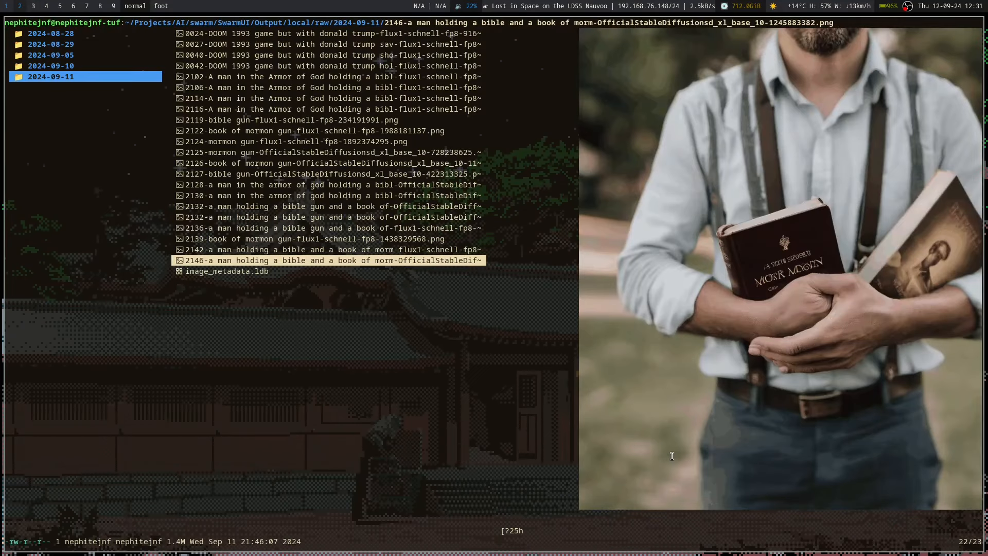
Go back through the man holding a bible gun and armor of god images to the 2127 Stable Diffusion XL bible gun
key(Up)
key(Up)
key(Up)
key(Up)
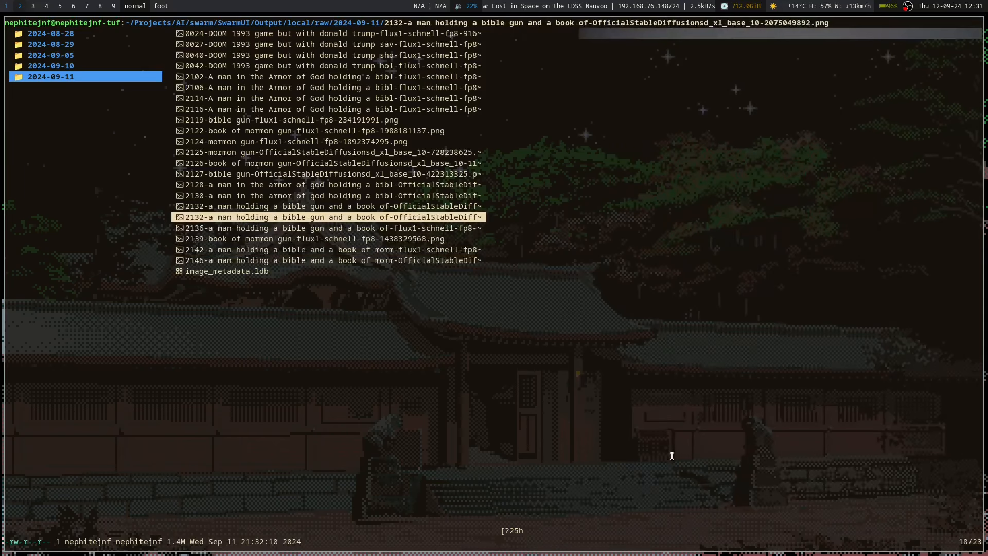
key(Up)
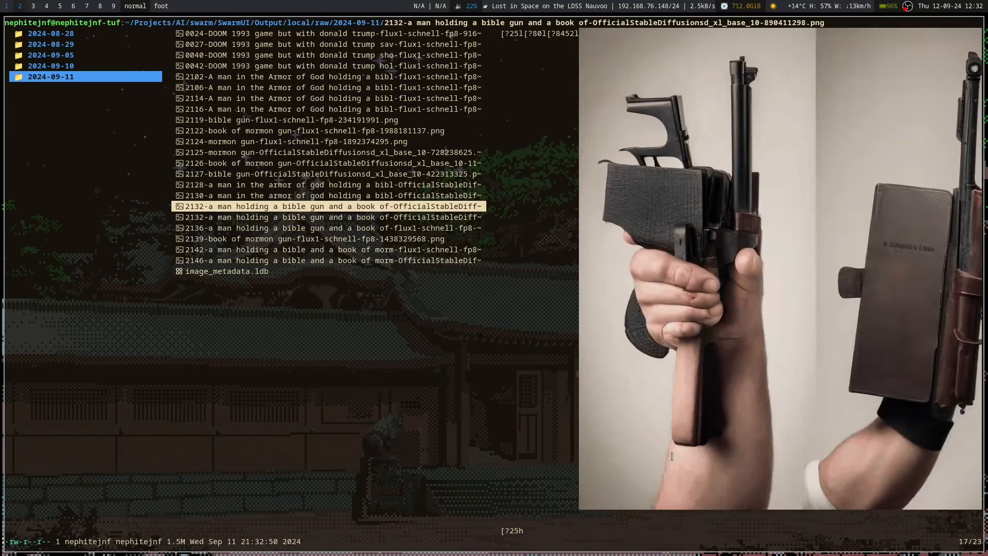
key(Up)
key(Up)
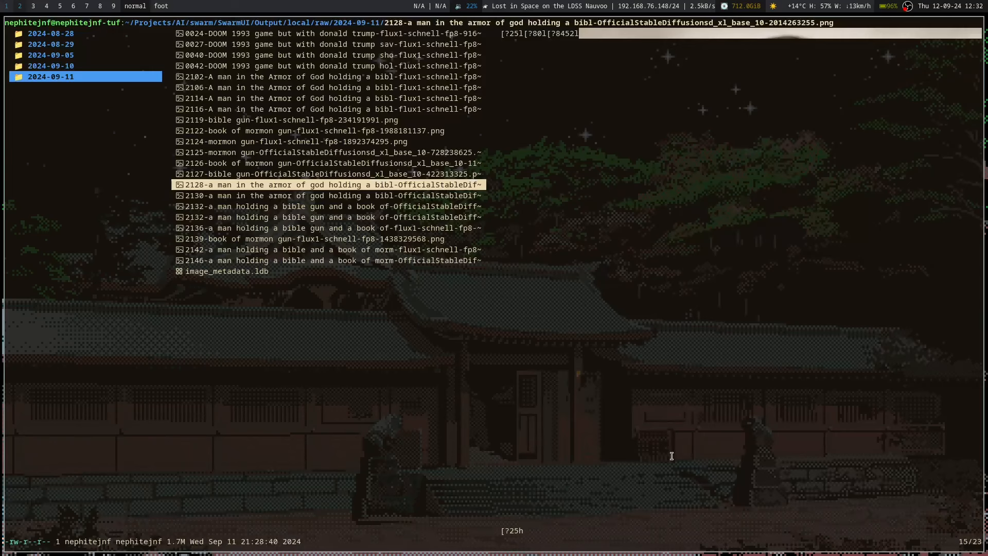
key(Up)
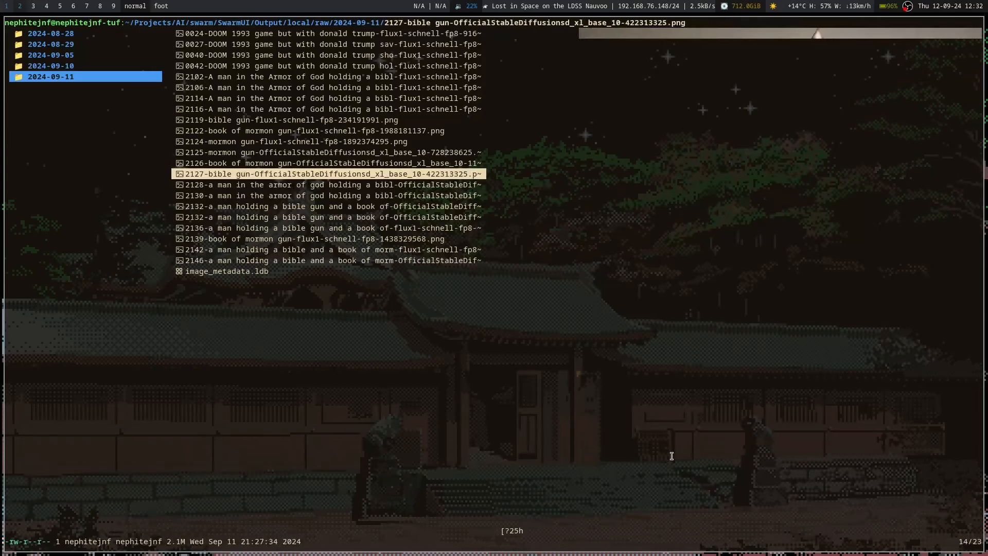
Review the mormon gun and flux1-schnell bible gun images, going back to the 2102 Armor of God image
key(Up)
key(Up)
key(Up)
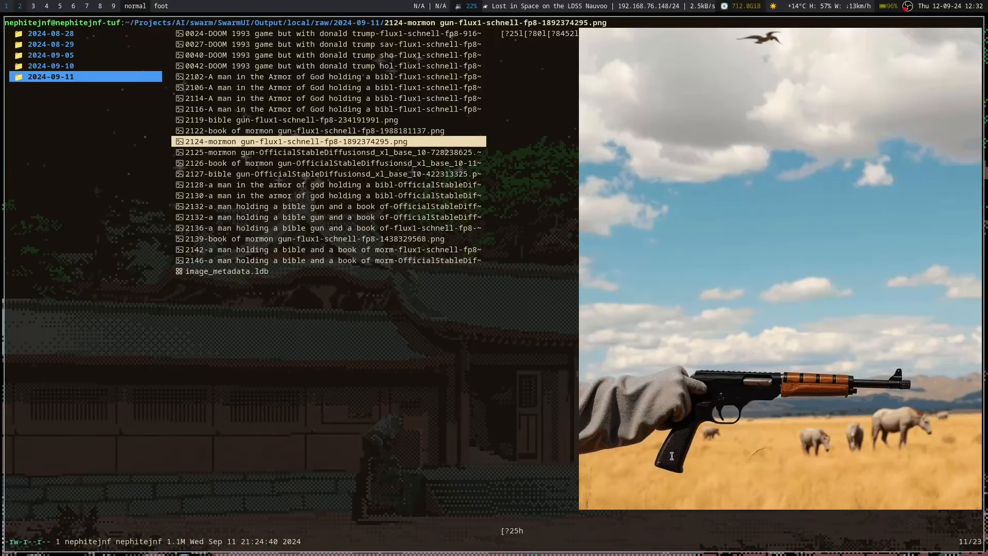
key(Up)
key(Up)
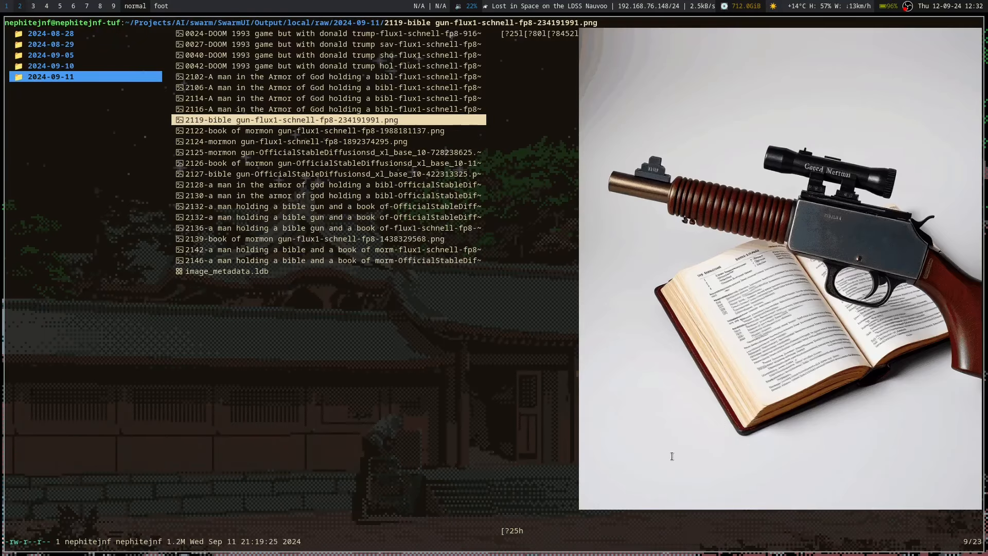
key(Up)
key(Up)
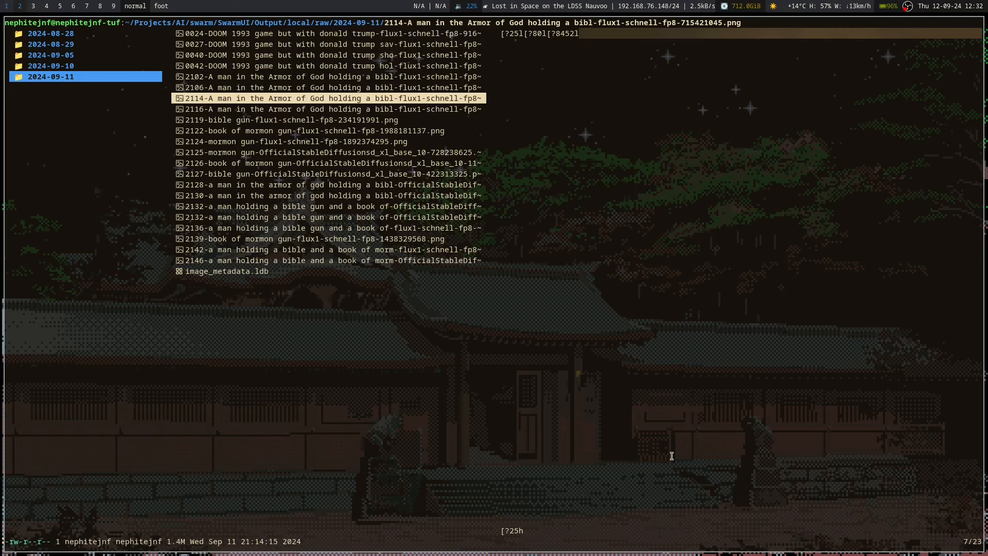
key(Up)
key(Up)
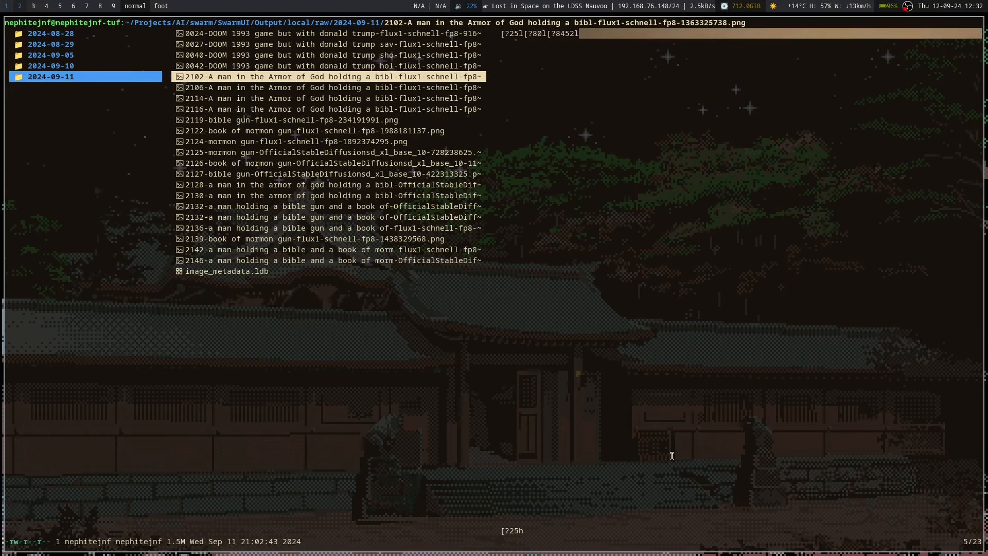
Revisit the DOOM 1993 and Armor of God images at the start of the 2024-09-11 folder
key(Up)
key(Up)
key(Up)
key(Up)
key(Down)
key(Down)
key(Down)
key(Down)
key(Down)
key(Down)
key(Up)
key(Up)
key(Up)
key(Up)
key(Up)
key(Up)
key(Down)
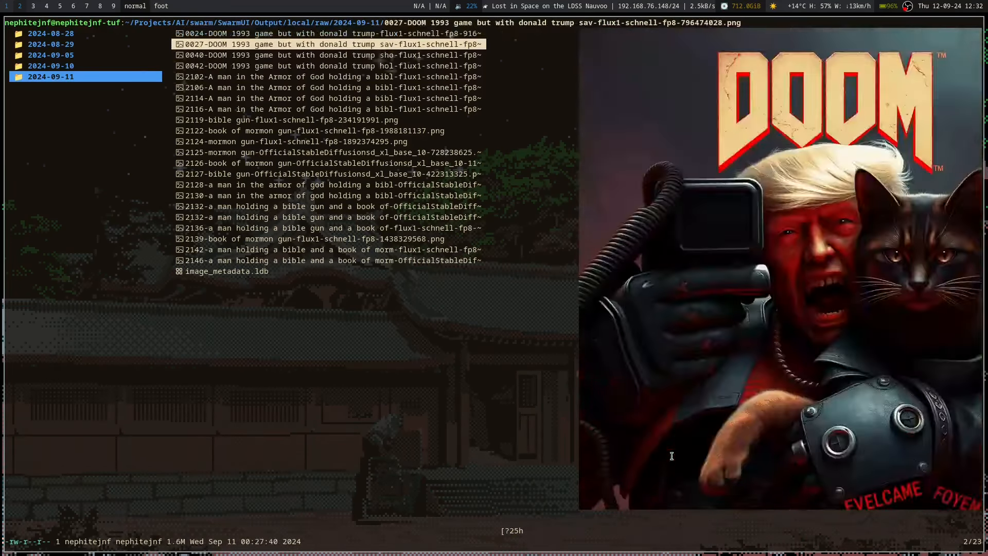
key(Down)
key(Down)
key(Down)
Return to the 2024-09-10 folder and review its Donald Trump images again
key(Left)
key(Up)
key(Right)
key(Up)
key(Up)
key(Up)
key(Down)
key(Down)
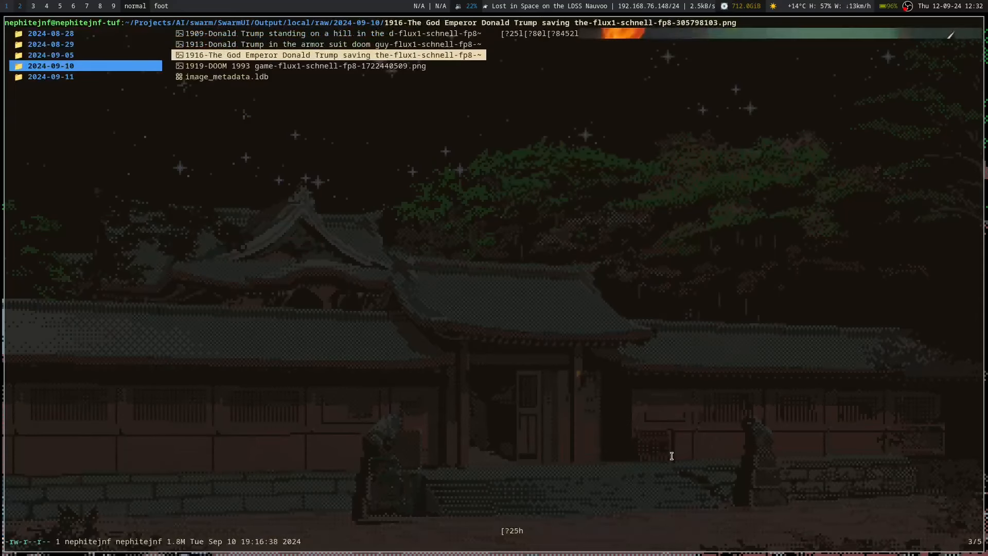
key(Up)
key(Up)
Return to the 2024-09-05 folder and compare the flux1-schnell and Stable Diffusion XL versions of path of a hacker
key(Left)
key(Up)
key(Right)
key(Up)
key(Up)
key(Up)
key(Down)
key(Down)
key(Down)
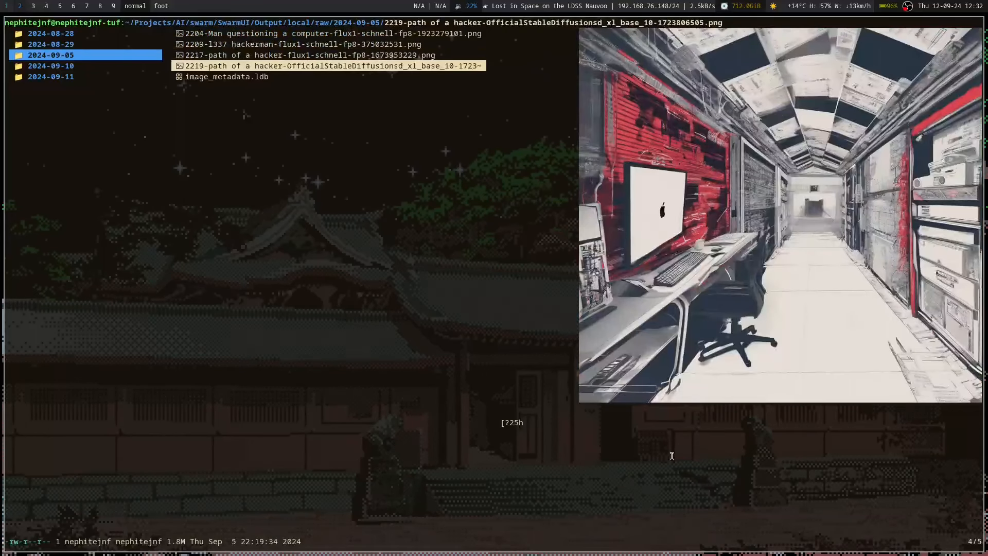
key(Up)
key(Up)
key(Down)
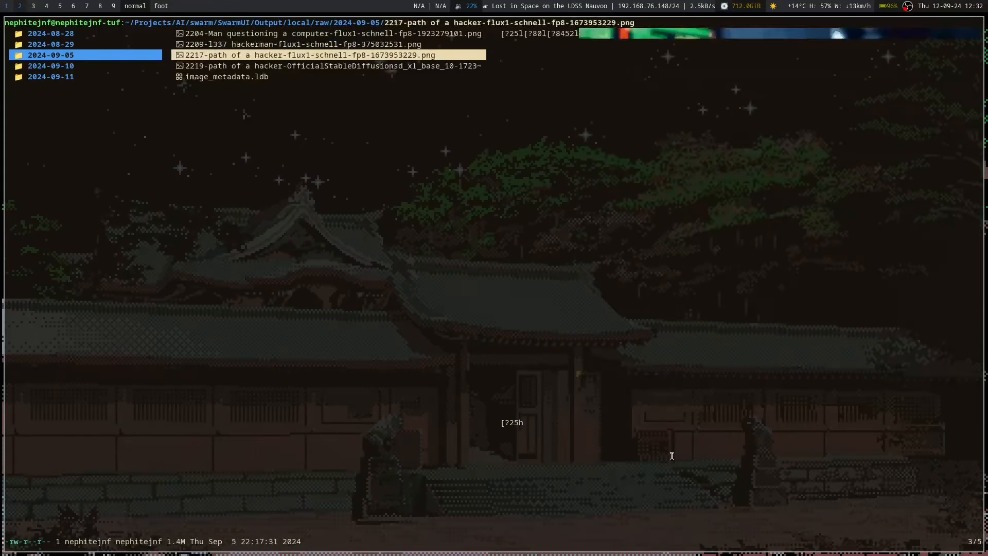
Leave the date folders and go back up to the Output/local folder
key(Left)
key(Up)
key(Up)
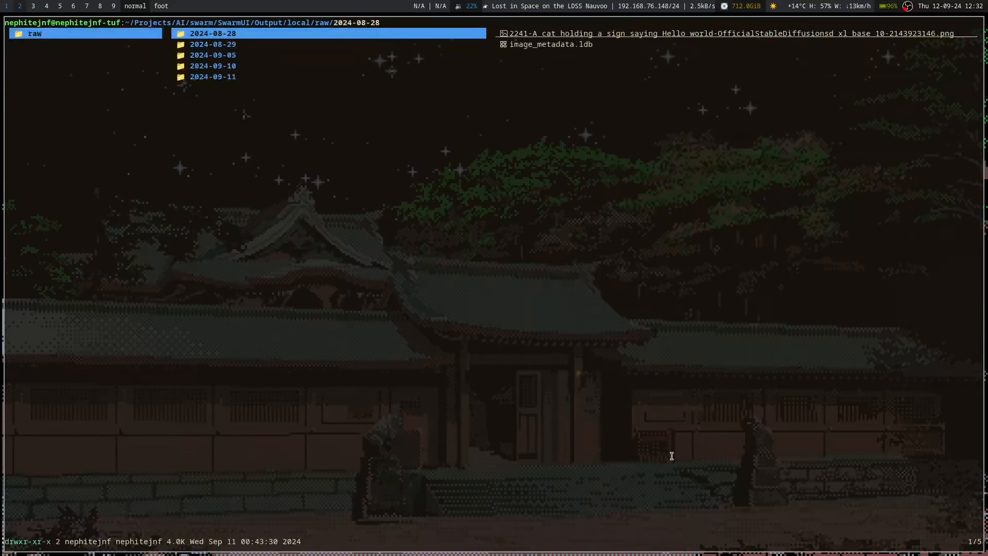
key(Left)
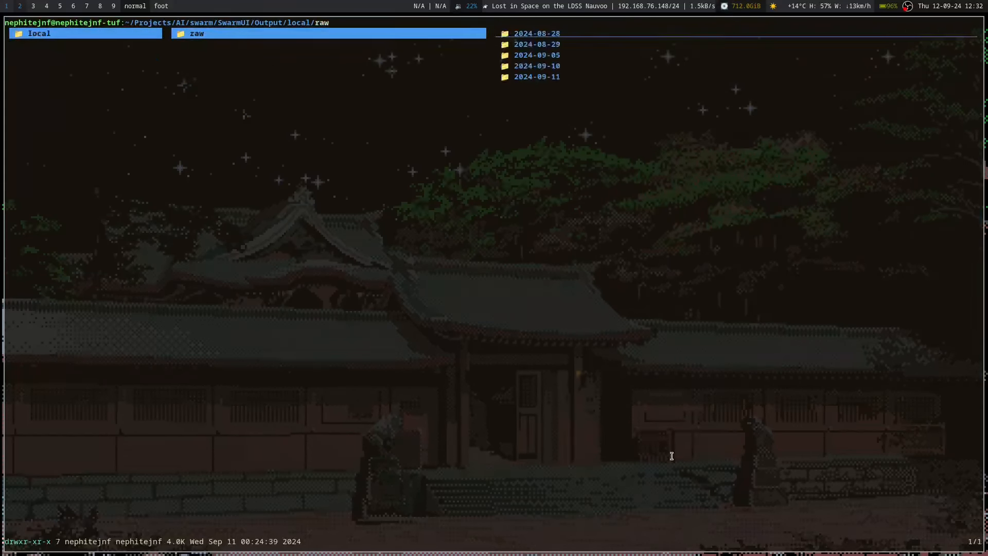
Switch to the SwarmUI GitHub page in the FireDragon browser and open the docs folder linked from its wiki
key(super+2)
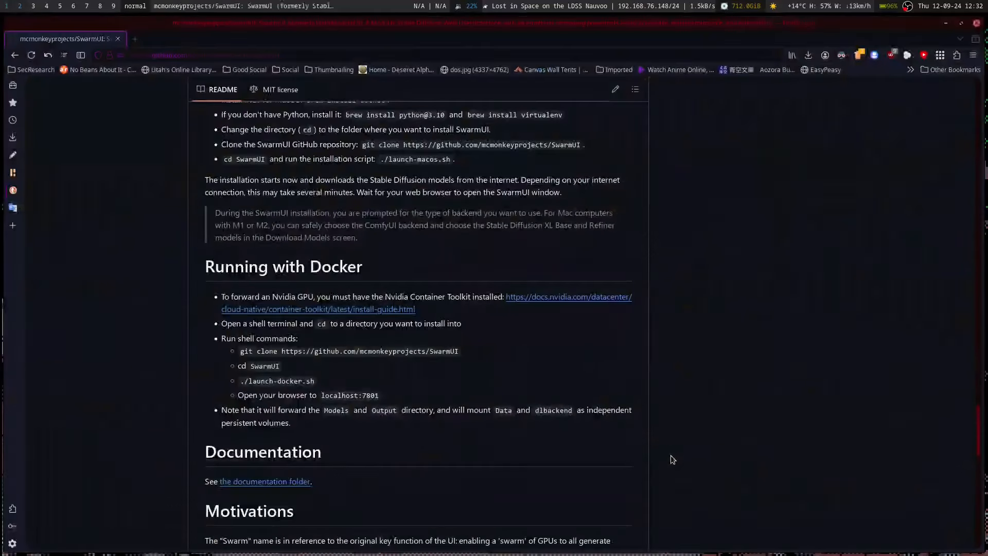
scroll(357, 397, up, 5)
scroll(357, 397, up, 15)
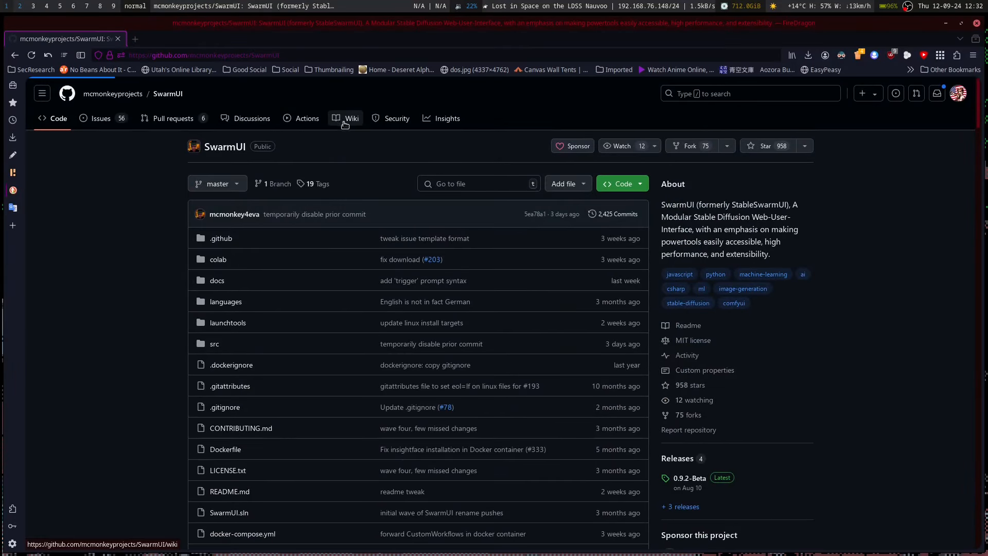
click(340, 119)
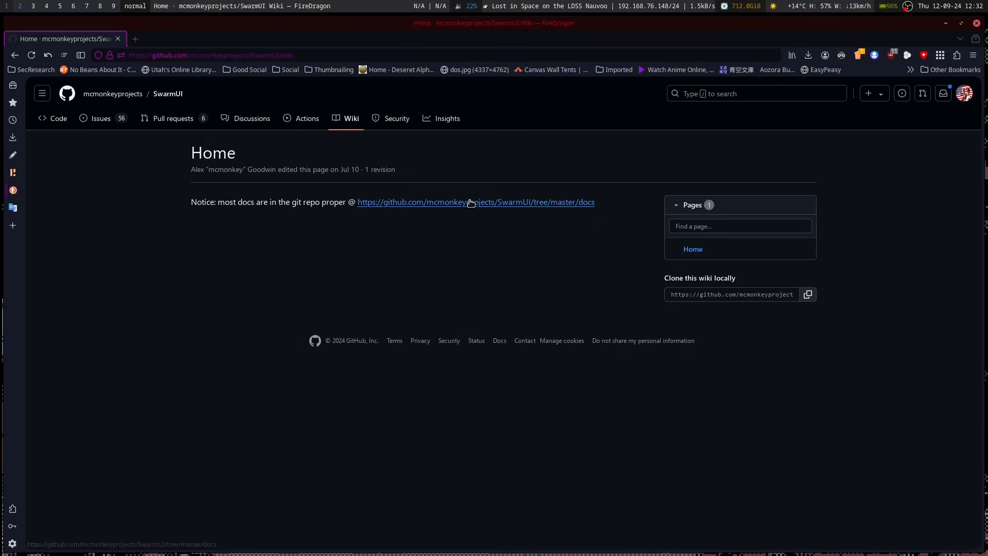
click(447, 205)
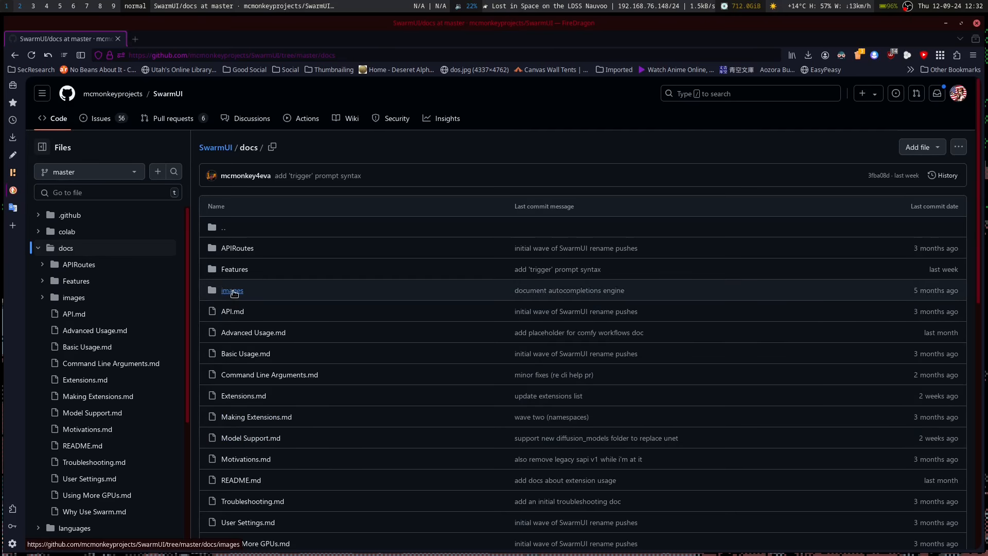
Look through the docs file list and the SwarmUI Documentation topics in its README
scroll(264, 363, down, 3)
scroll(264, 363, down, 4)
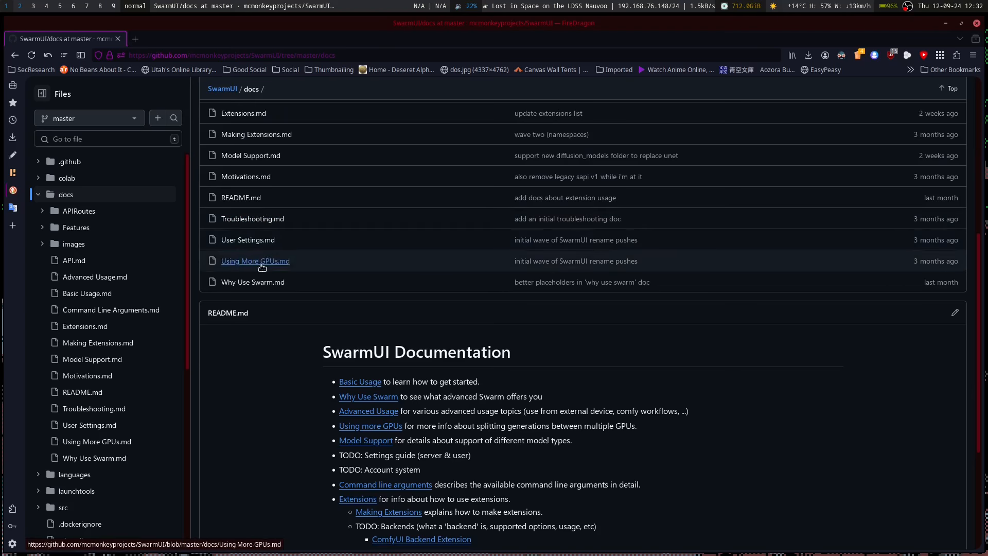
scroll(267, 314, down, 5)
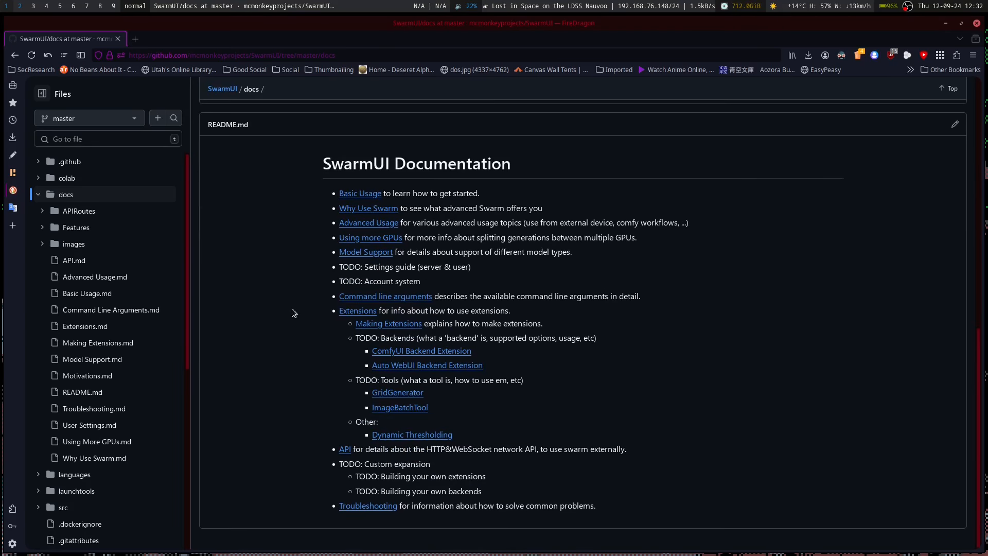
Open the Model Support document and look through the supported model types from Stable Diffusion v1 to PixArt Sigma
click(366, 252)
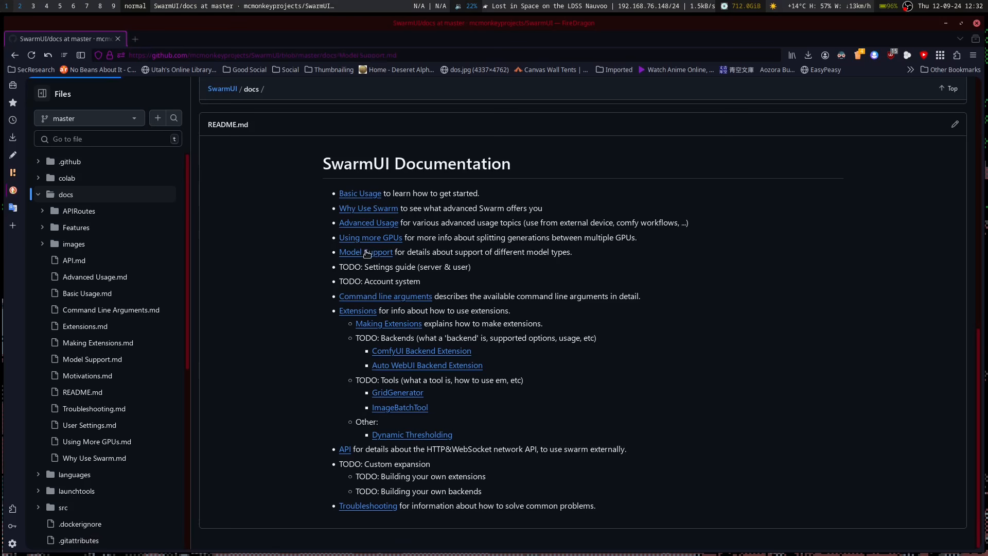
scroll(529, 338, down, 3)
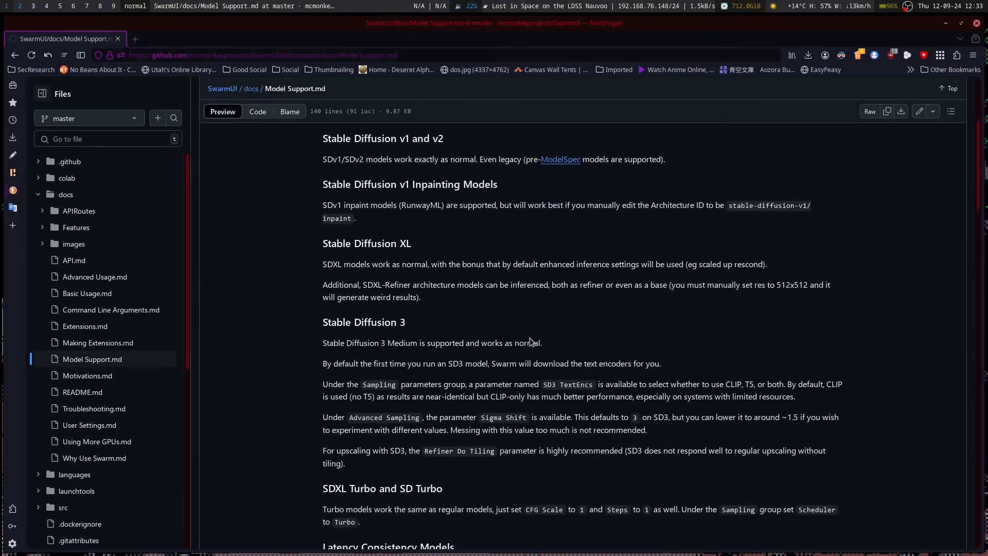
scroll(529, 338, up, 2)
scroll(529, 338, down, 6)
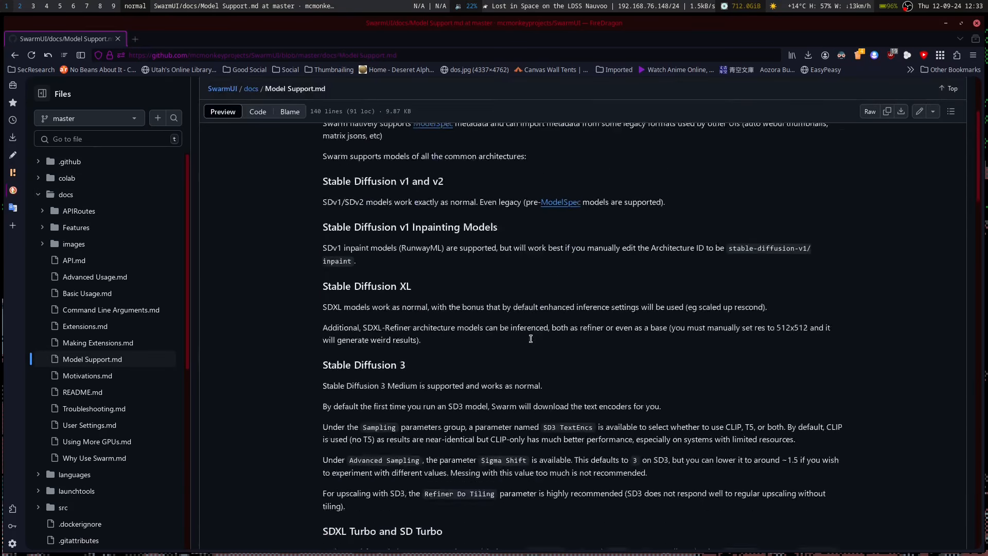
scroll(529, 337, up, 5)
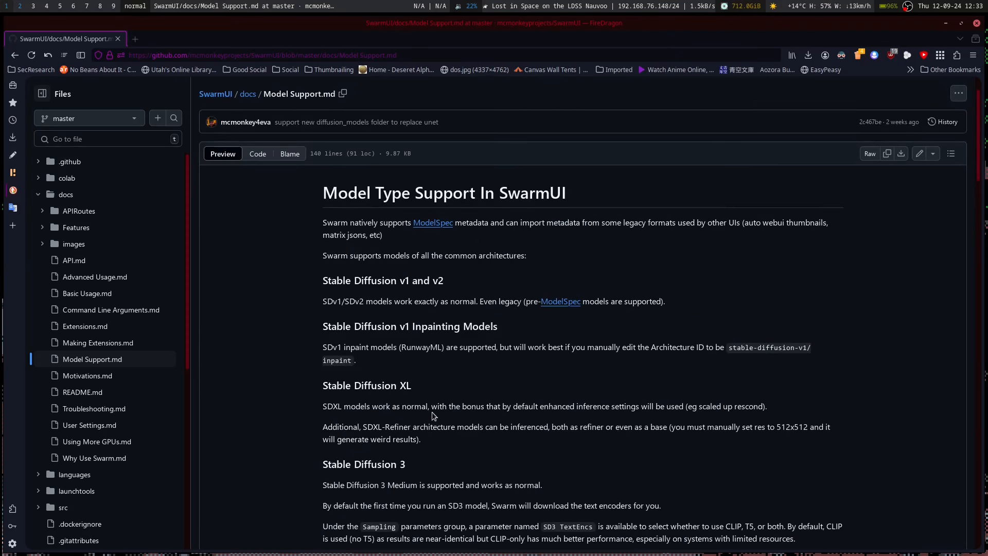
scroll(481, 435, down, 10)
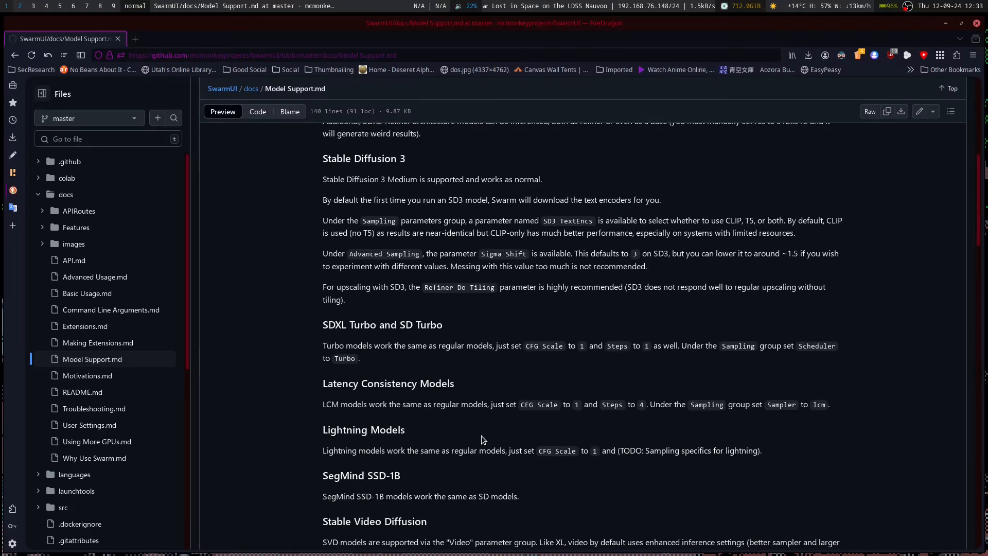
scroll(483, 439, down, 10)
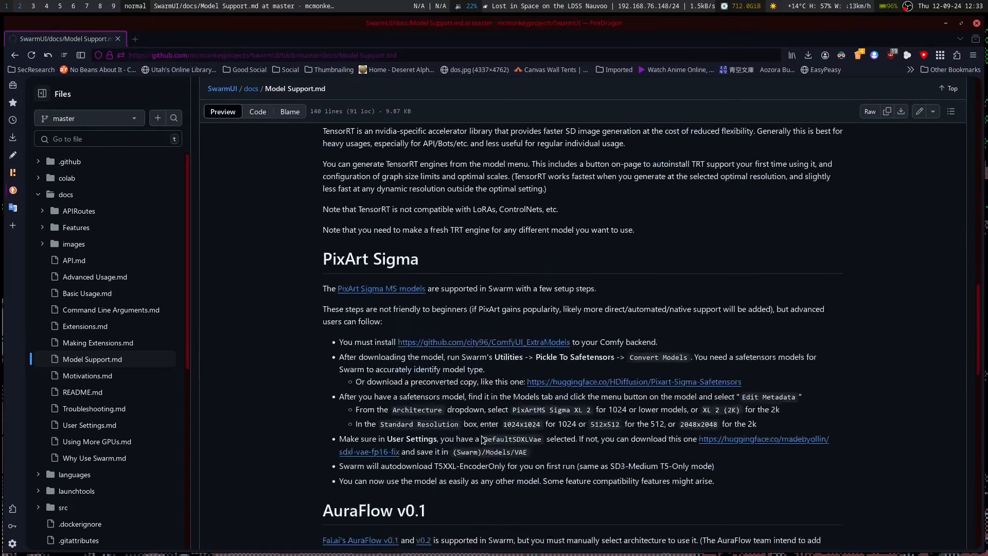
scroll(482, 439, up, 10)
scroll(423, 331, down, 8)
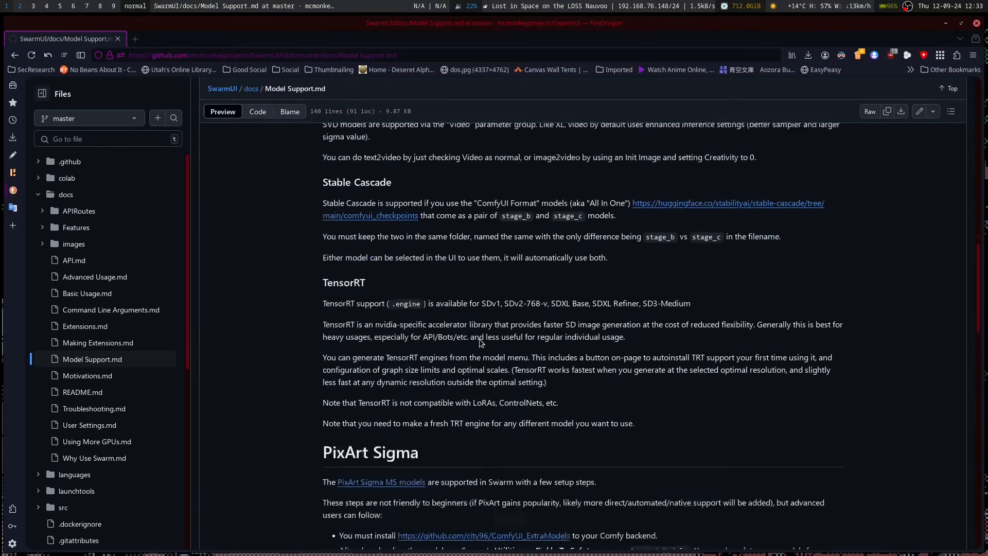
scroll(469, 250, up, 3)
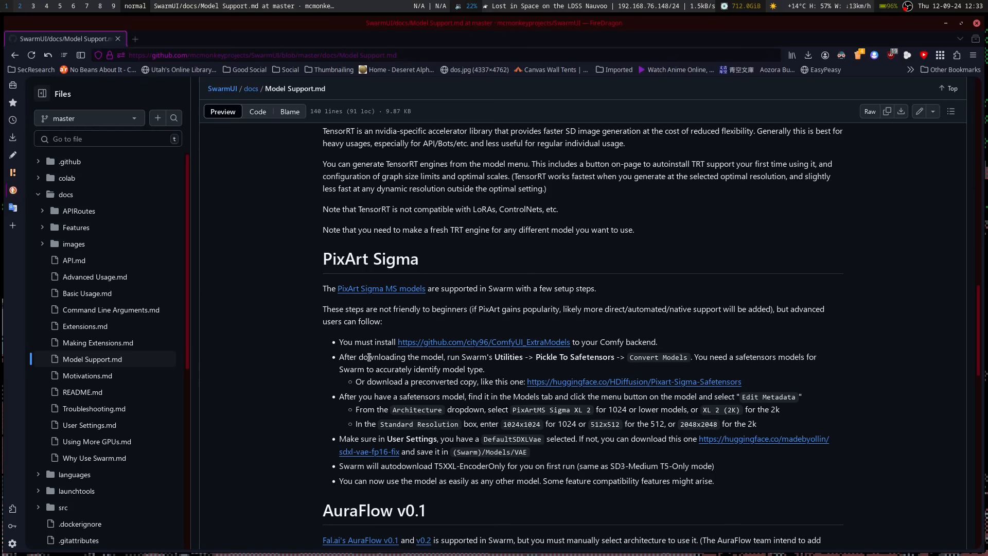
Read the AuraFlow, Flux.1, Bits-and-Bytes NF4 and GGUF Quantized Models sections at the end of the document
scroll(370, 360, down, 3)
scroll(369, 357, down, 3)
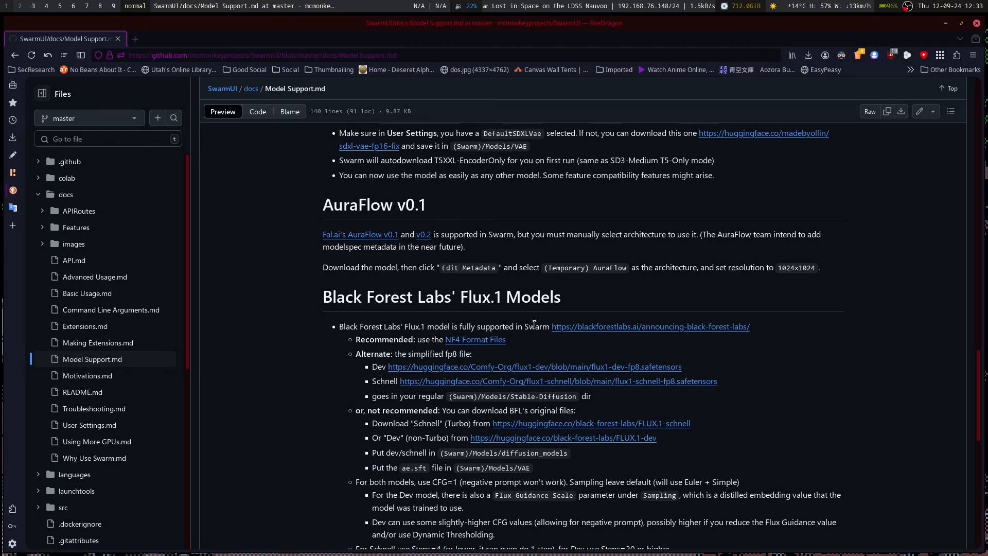
scroll(389, 410, down, 1)
scroll(389, 410, down, 7)
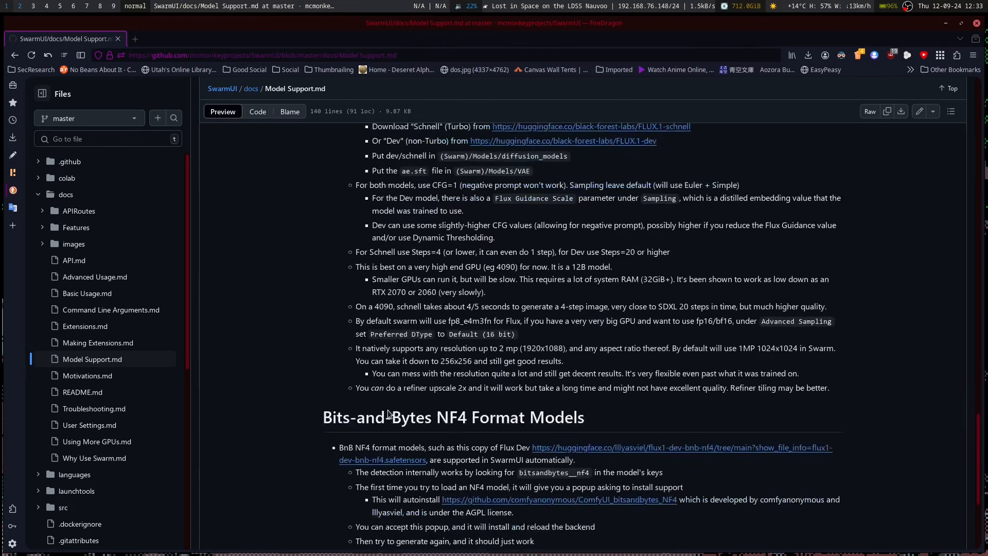
scroll(459, 265, up, 4)
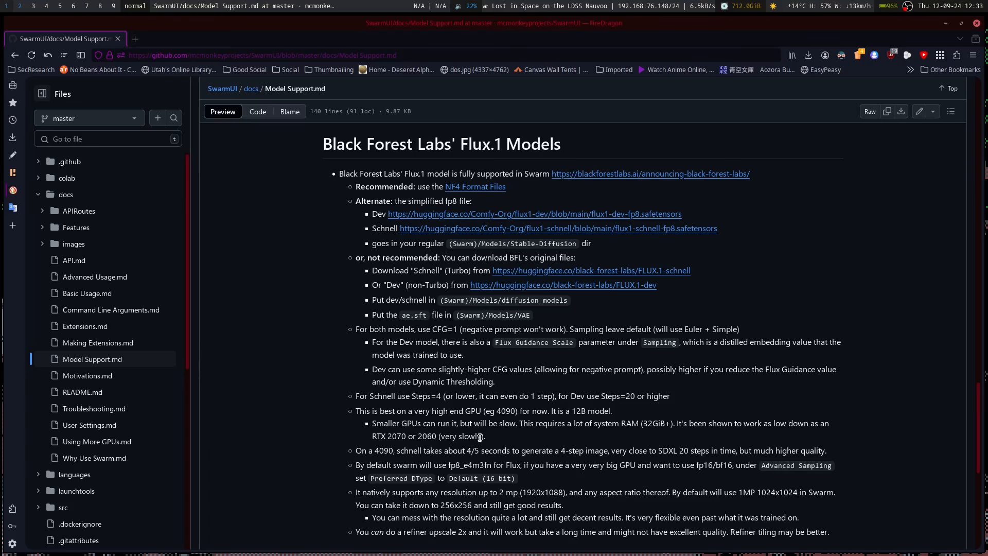
scroll(480, 437, down, 6)
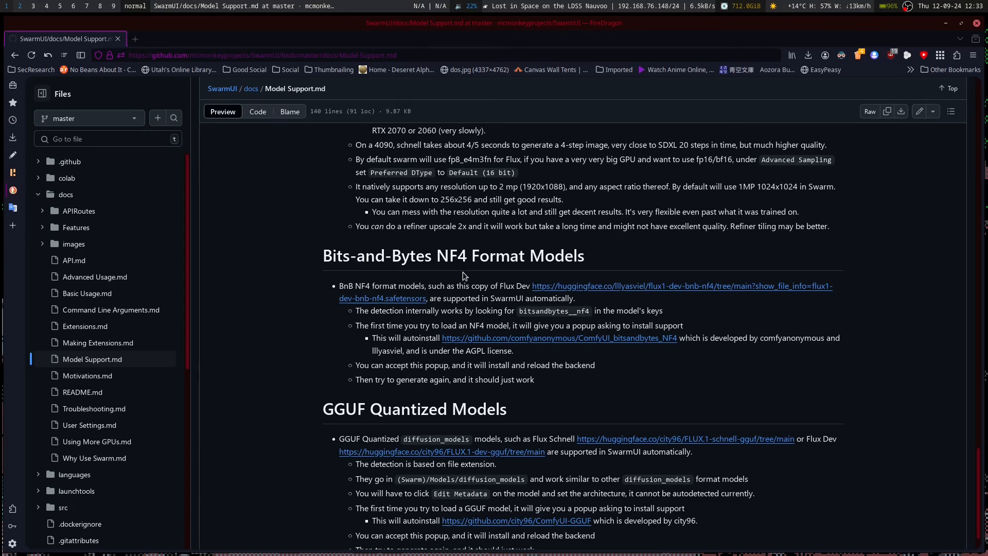
scroll(443, 442, down, 1)
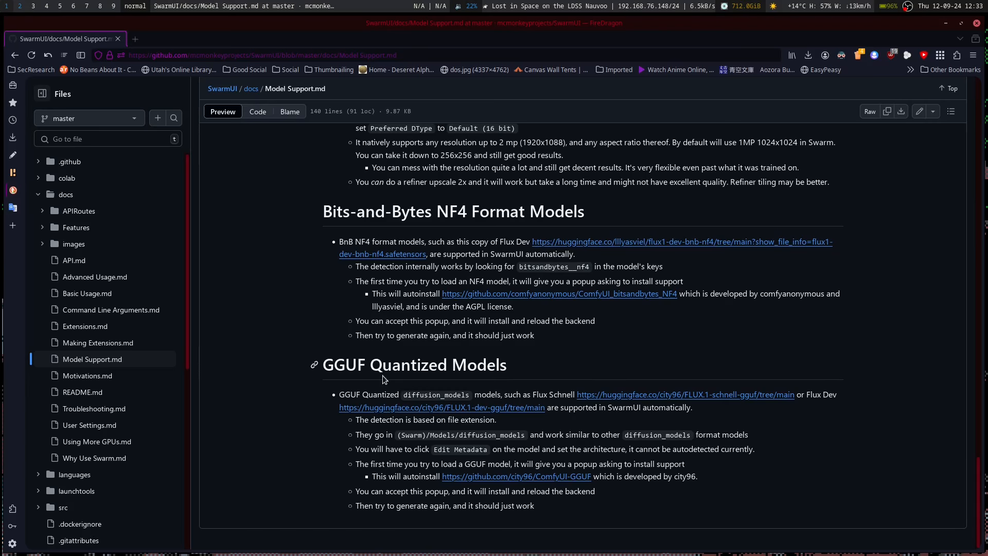
scroll(468, 400, up, 4)
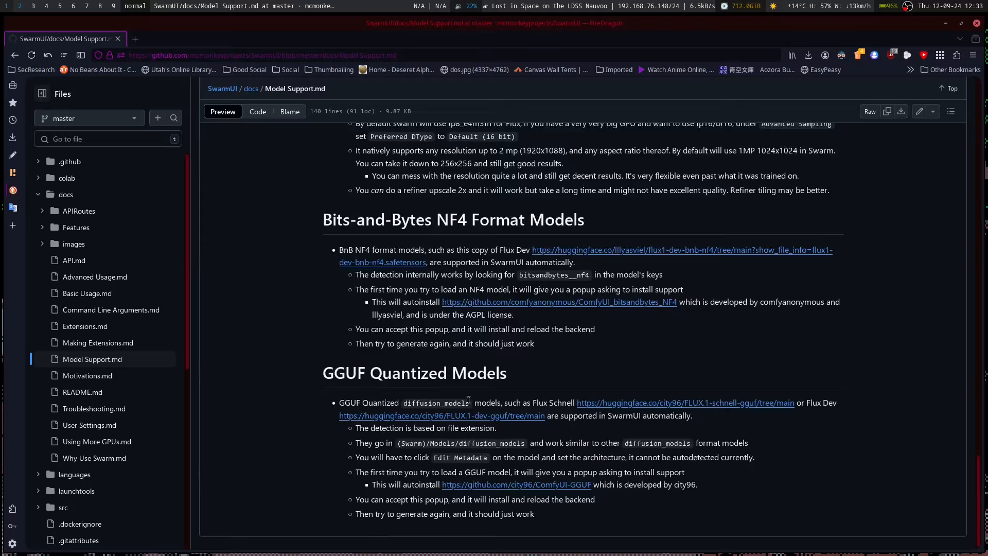
scroll(540, 401, down, 2)
scroll(591, 401, up, 1)
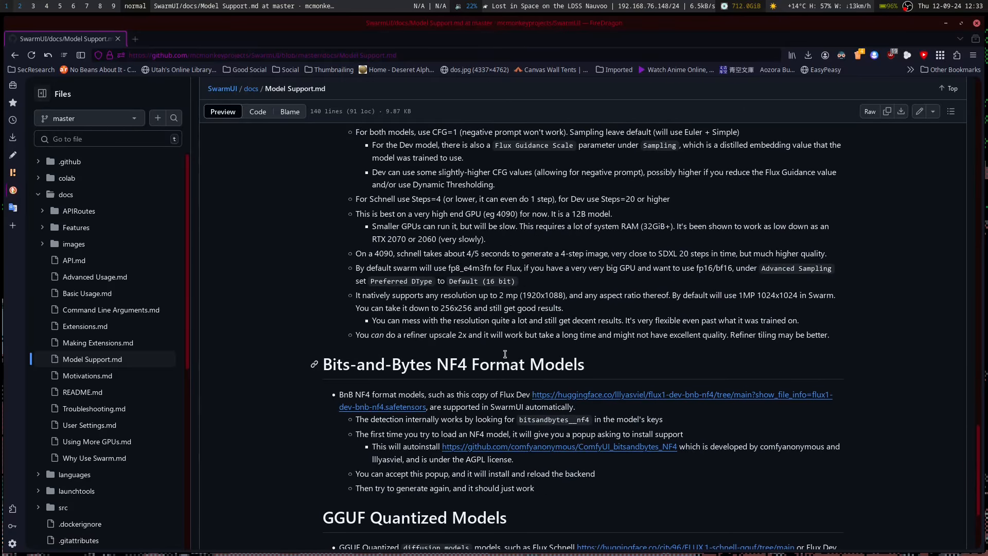
Return to the start of Model Support and review the architectures again down to the Black Forest Labs' Flux.1 Models section
scroll(504, 360, up, 10)
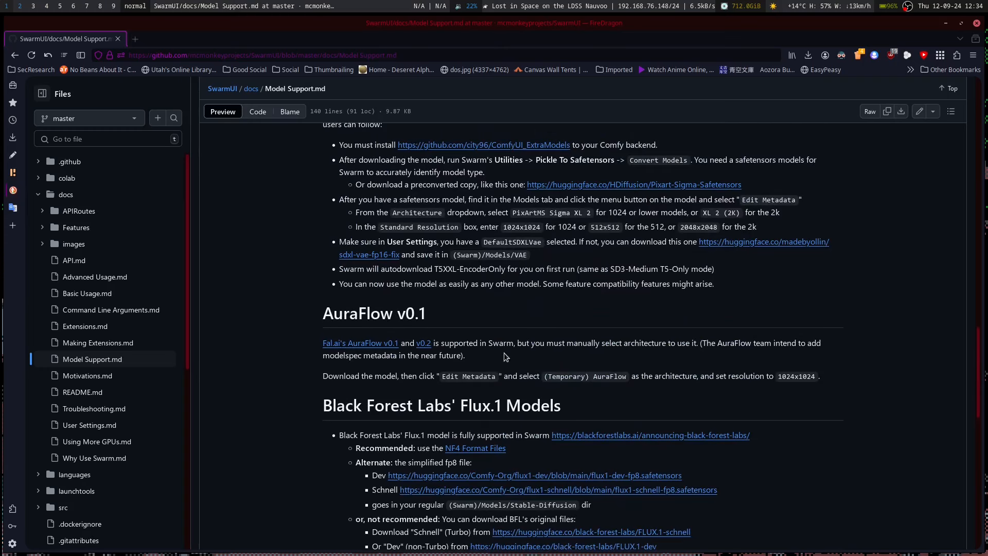
scroll(504, 356, up, 8)
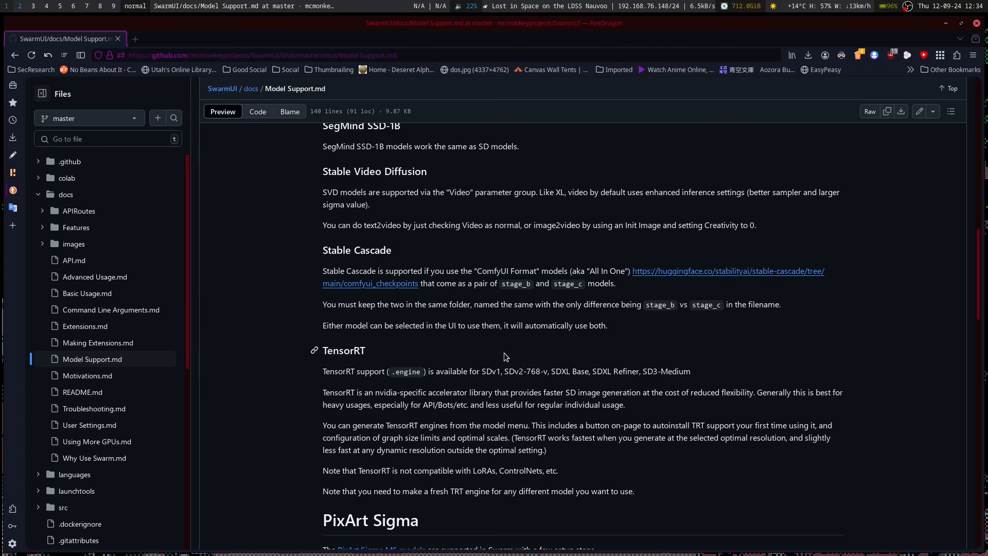
scroll(504, 354, up, 6)
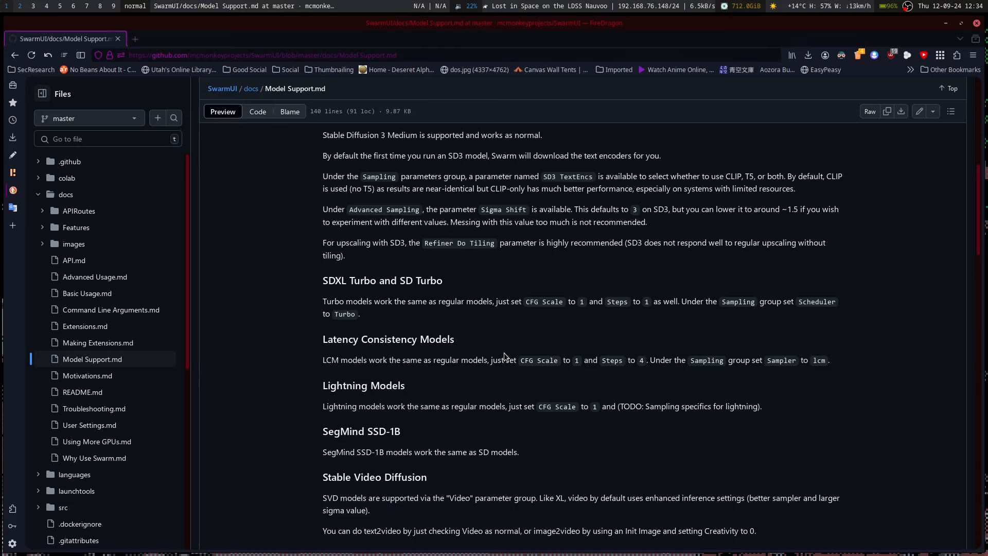
scroll(504, 356, up, 8)
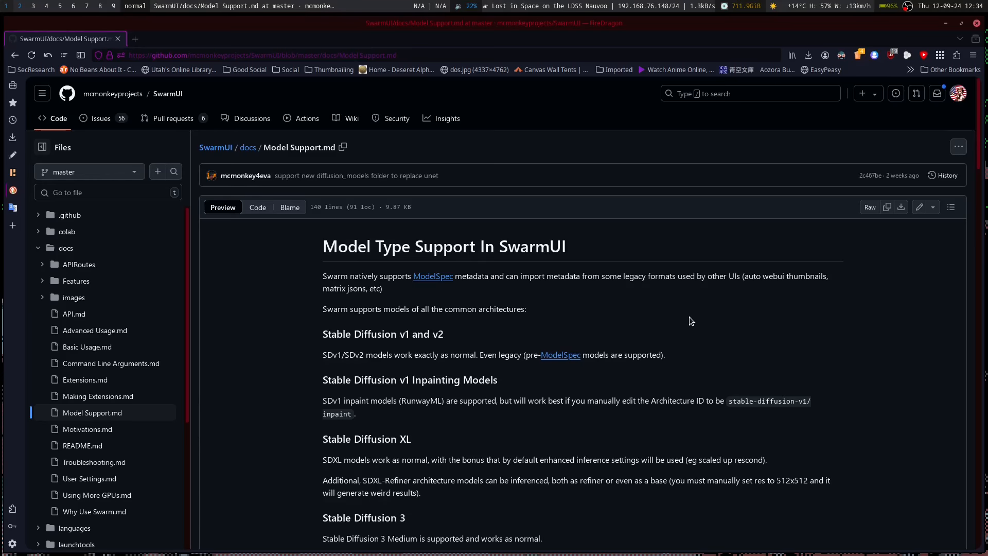
scroll(689, 316, down, 6)
scroll(690, 317, up, 6)
scroll(689, 317, down, 3)
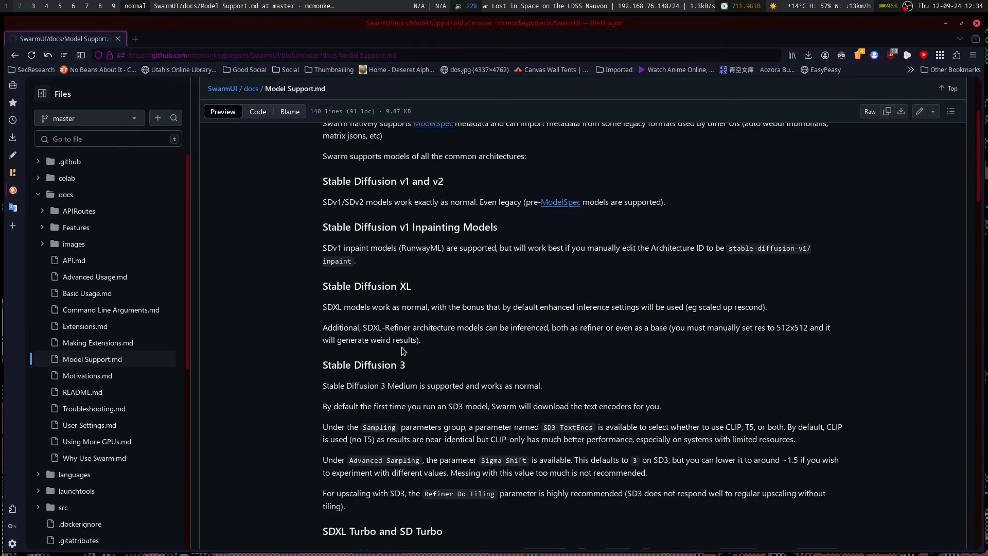
scroll(401, 350, down, 3)
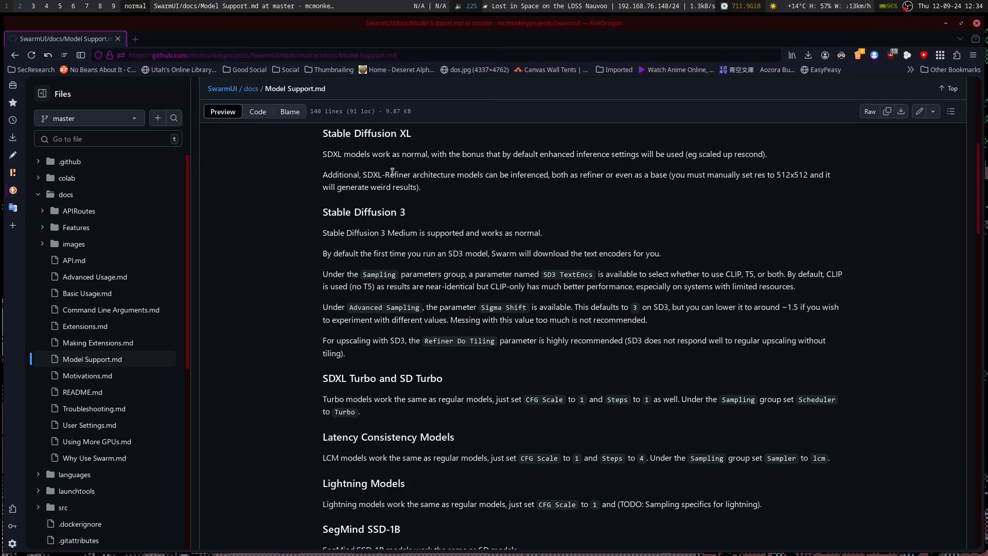
scroll(392, 172, up, 3)
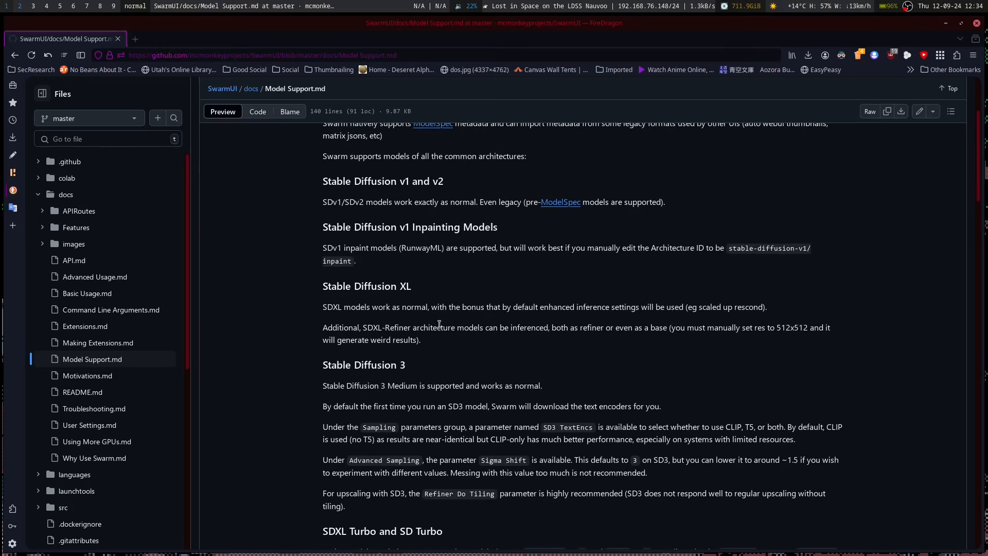
scroll(360, 310, down, 20)
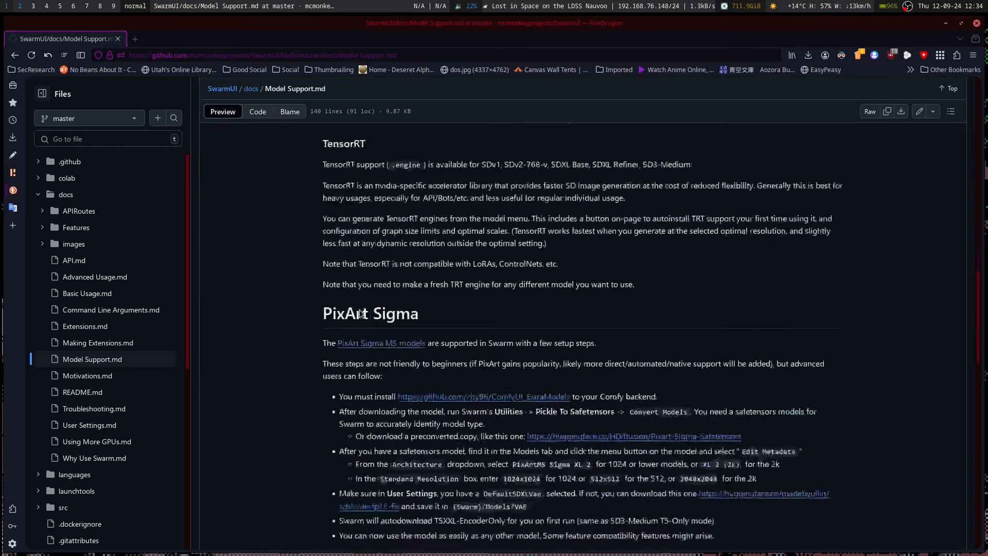
scroll(360, 310, down, 3)
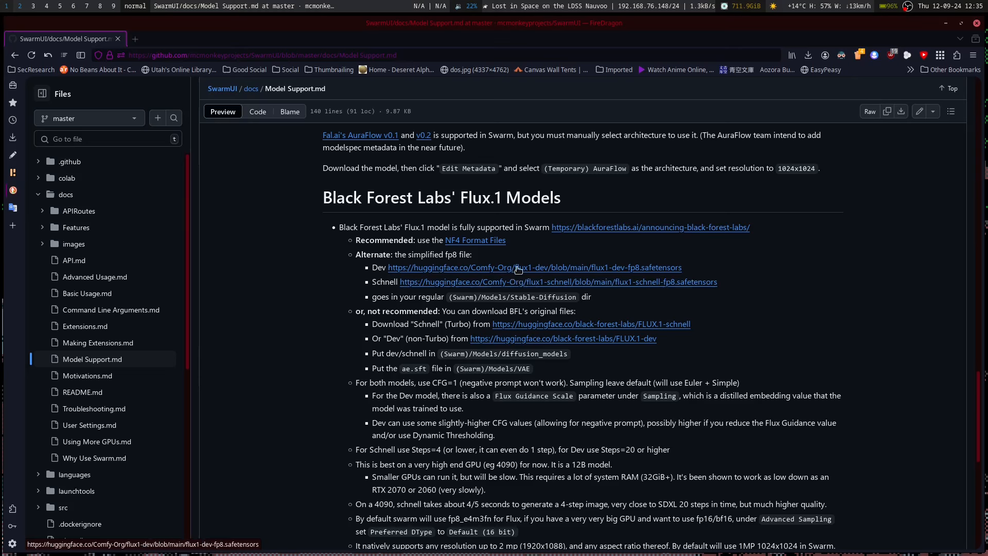
Switch to the terminal file manager, go up to the SwarmUI folder and run launch-linux.sh to start SwarmUI
key(super+1)
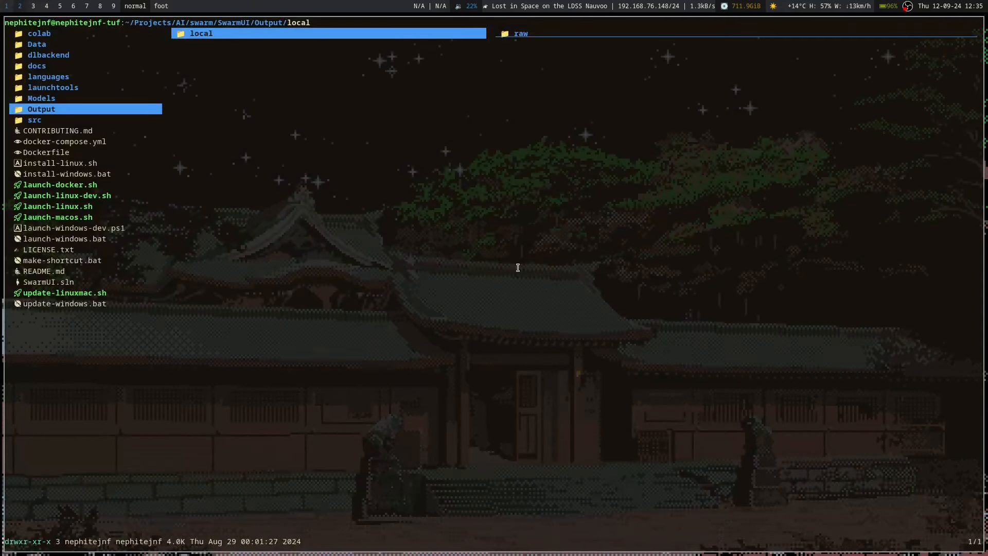
key(h)
key(j)
key(j)
key(j)
key(j)
key(j)
key(j)
key(j)
key(j)
key(j)
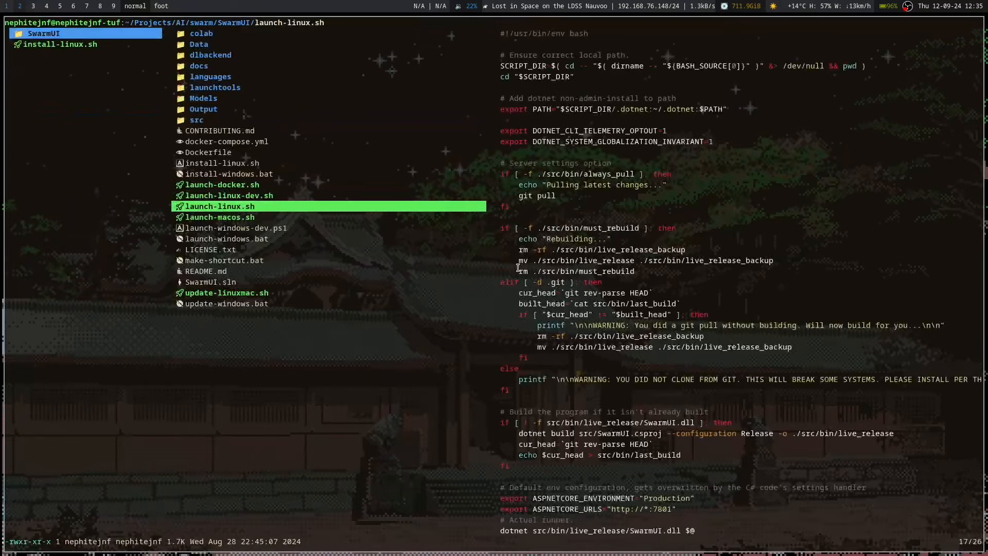
key(l)
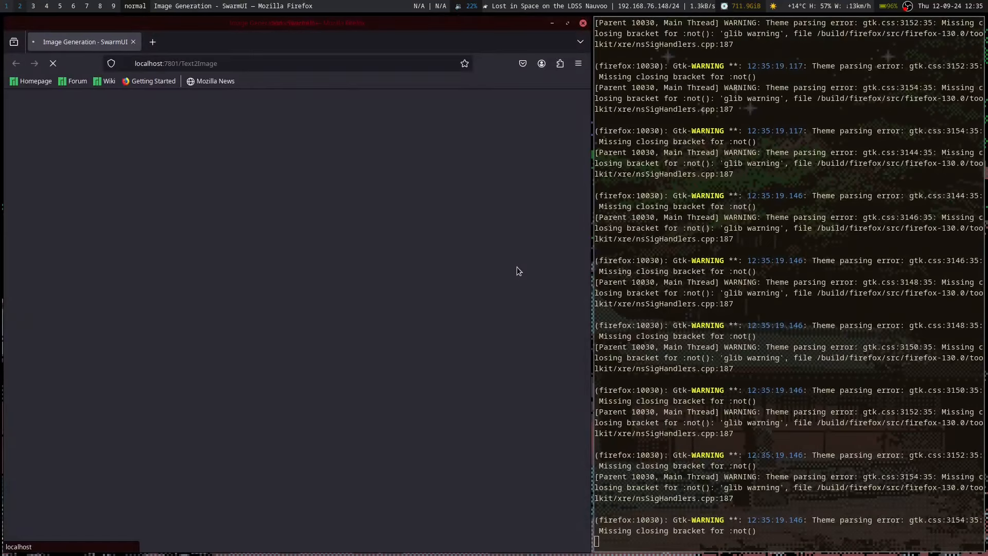
Give the SwarmUI Firefox window its own workspace and open the Model Downloader among SwarmUI's utilities
key(super+shift+2)
key(super+3)
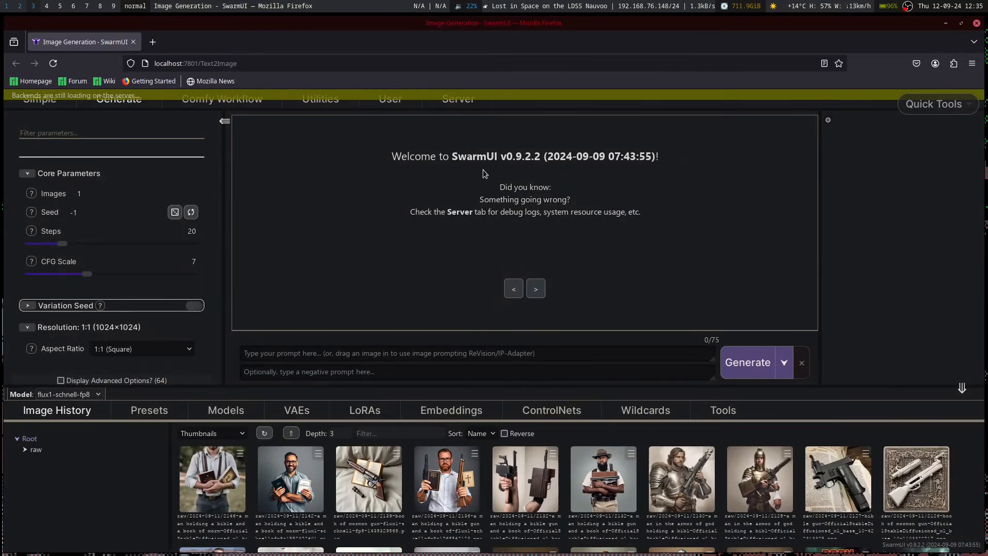
click(322, 100)
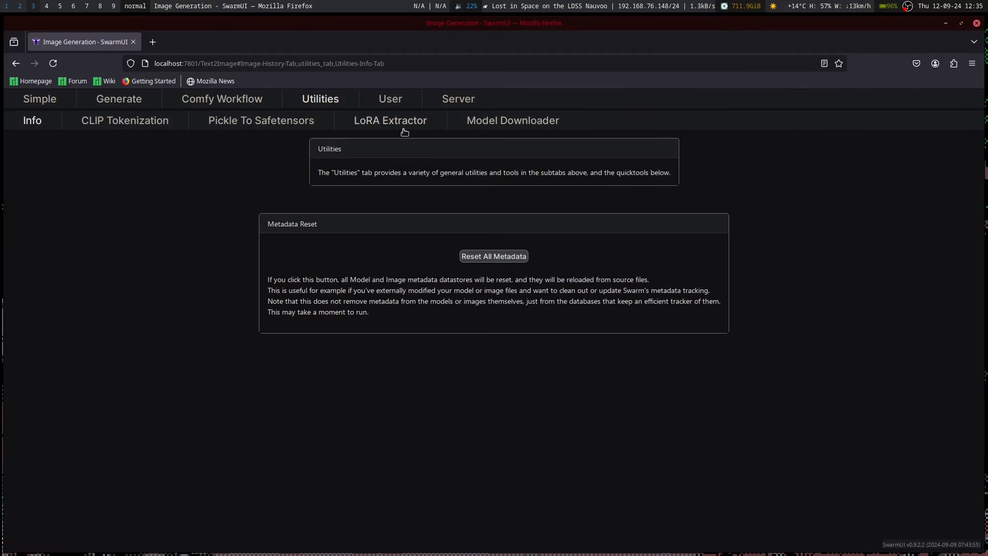
click(502, 123)
click(298, 256)
Switch back to the Model Support page in FireDragon and go through its sections from Stable Diffusion to PixArt Sigma
key(alt+Tab)
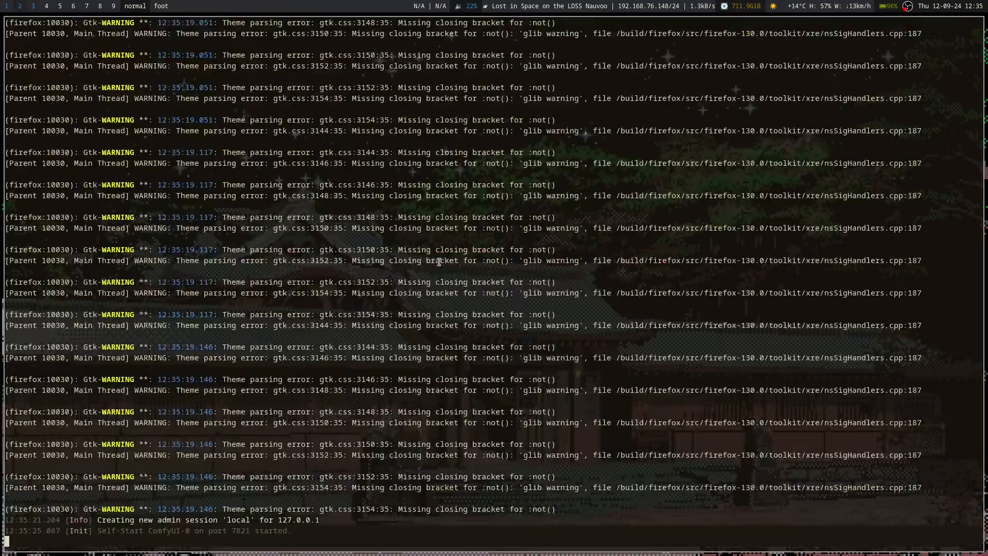
key(alt+Tab)
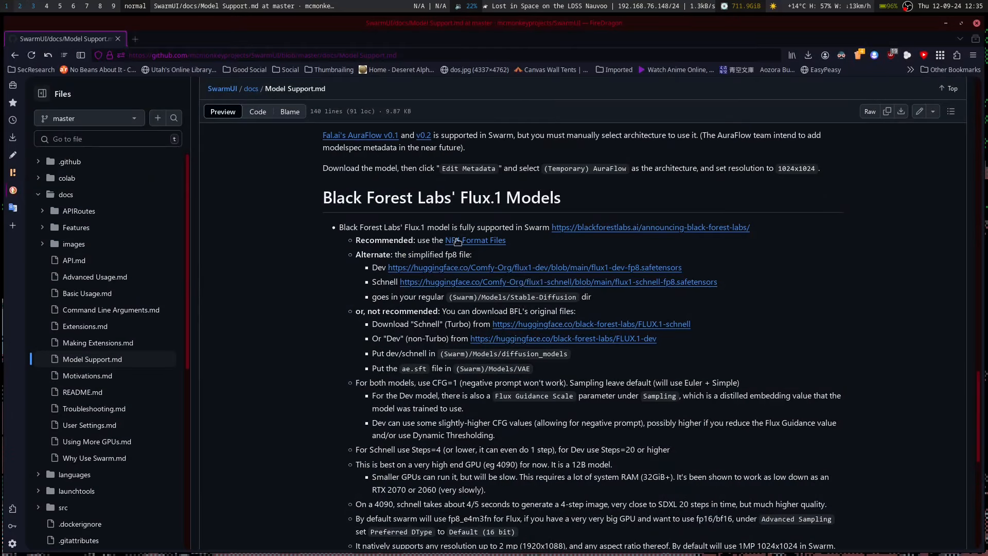
scroll(504, 251, up, 4)
scroll(504, 250, up, 10)
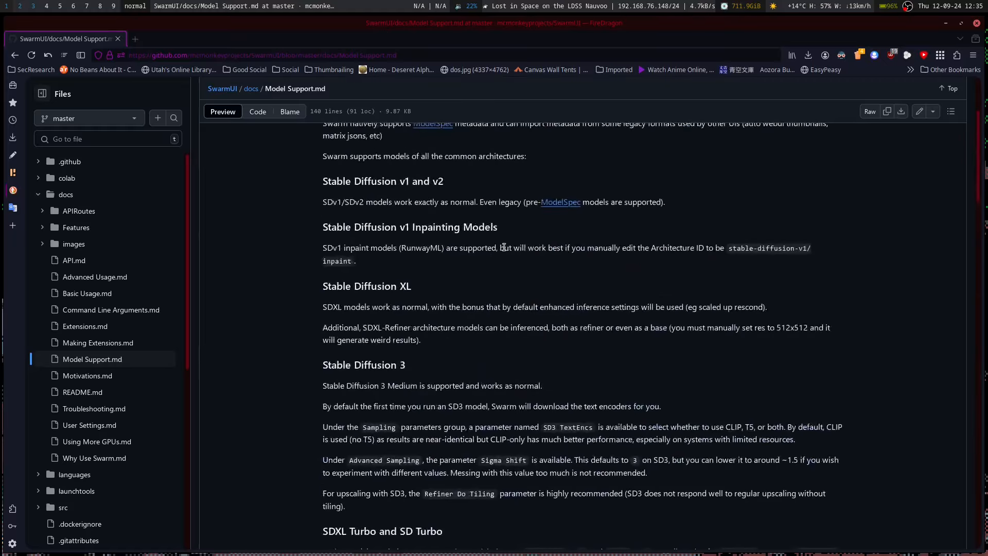
scroll(504, 250, down, 3)
scroll(504, 251, down, 3)
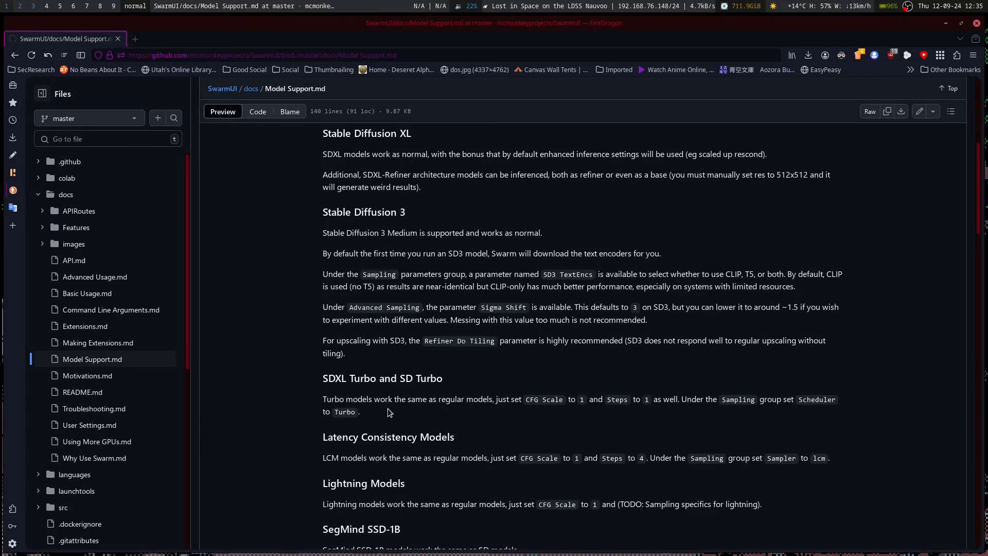
scroll(363, 406, down, 3)
scroll(363, 405, up, 3)
scroll(554, 306, down, 9)
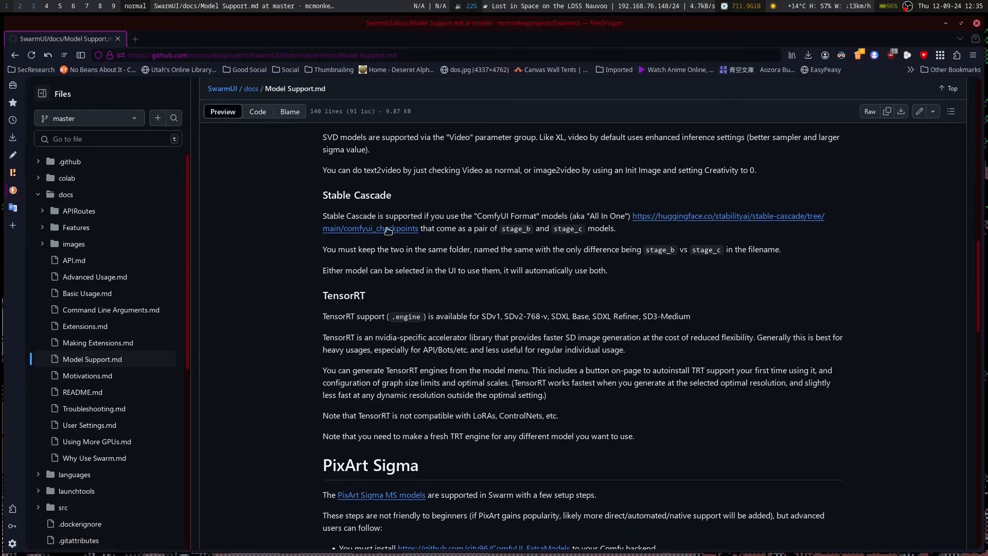
scroll(385, 346, down, 3)
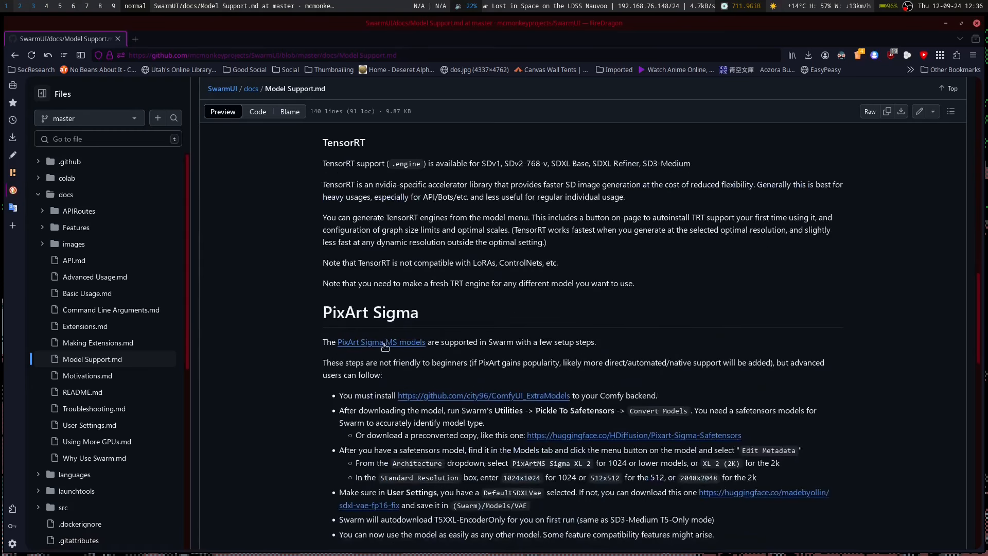
Open the ComfyUI_ExtraModels repository linked in the PixArt Sigma section and go to the README's installation instructions
scroll(403, 342, down, 3)
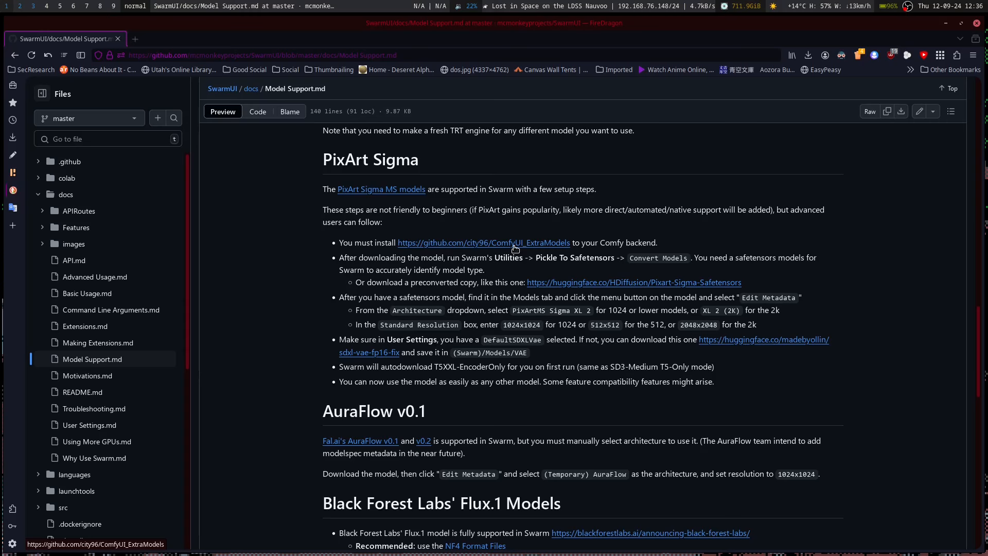
click(491, 245)
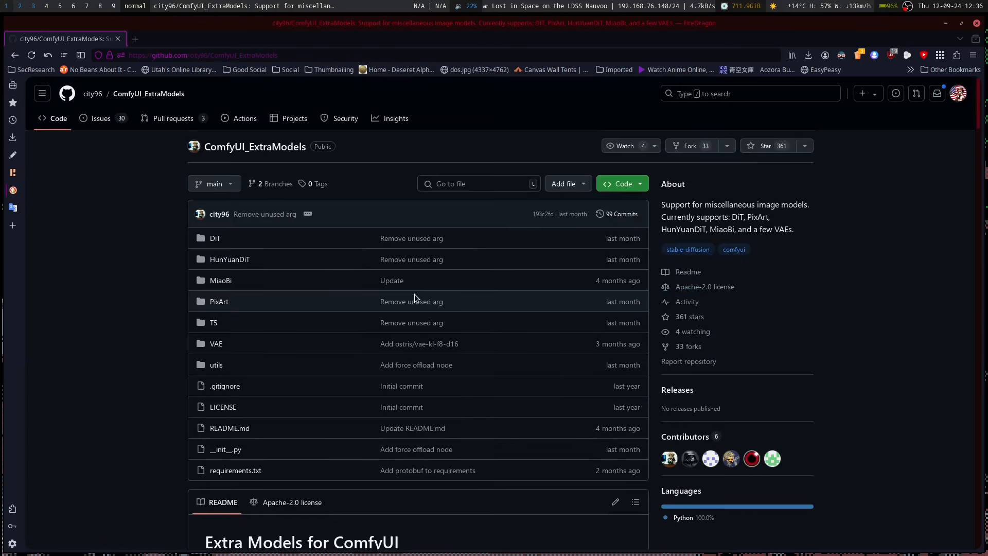
scroll(415, 294, down, 9)
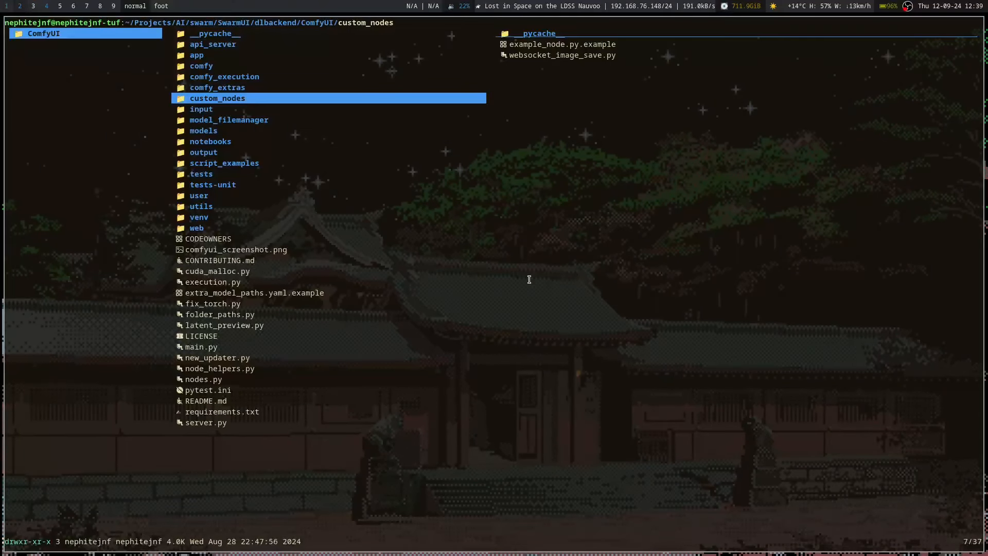
In the terminal file manager, go up to the SwarmUI folder, then descend through dlbackend/ComfyUI into custom_nodes
key(h)
key(h)
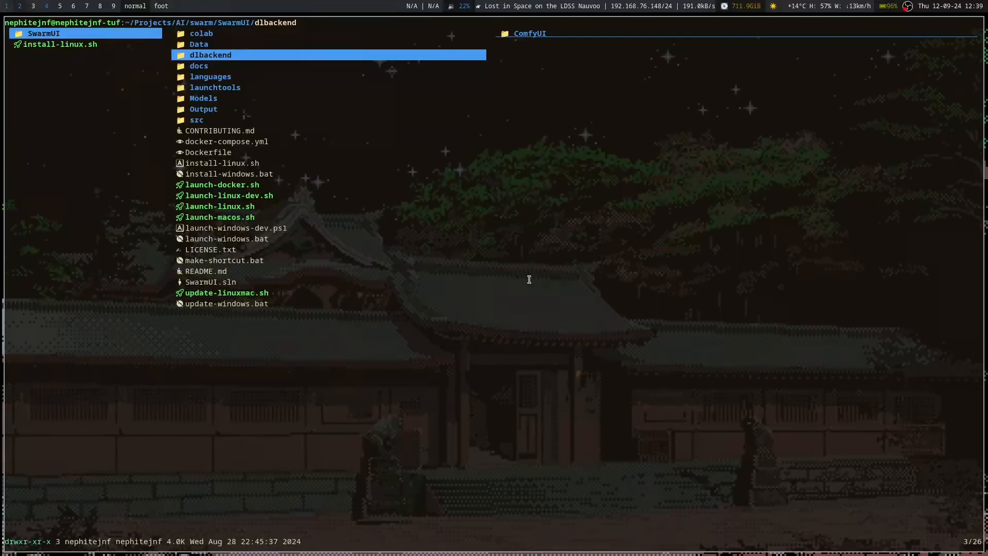
key(l)
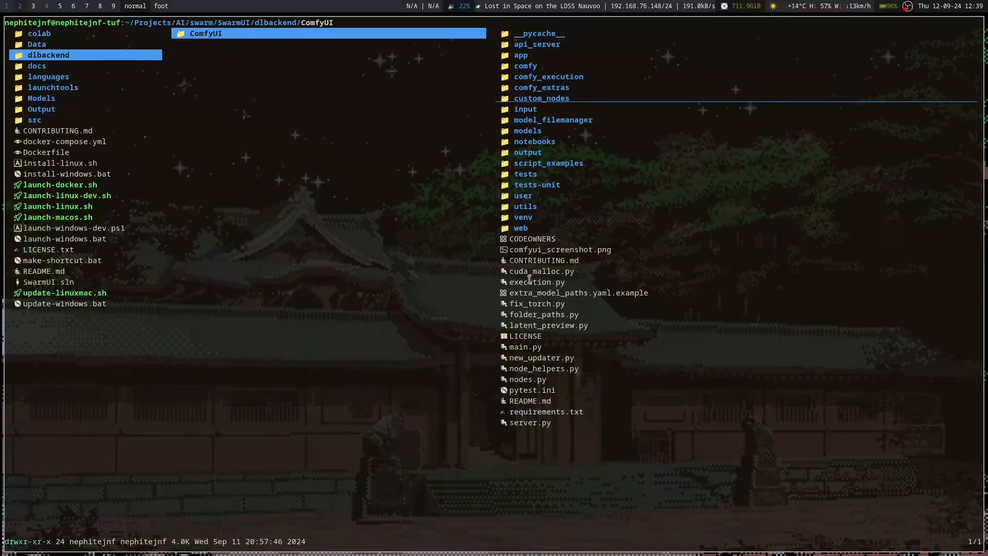
key(l)
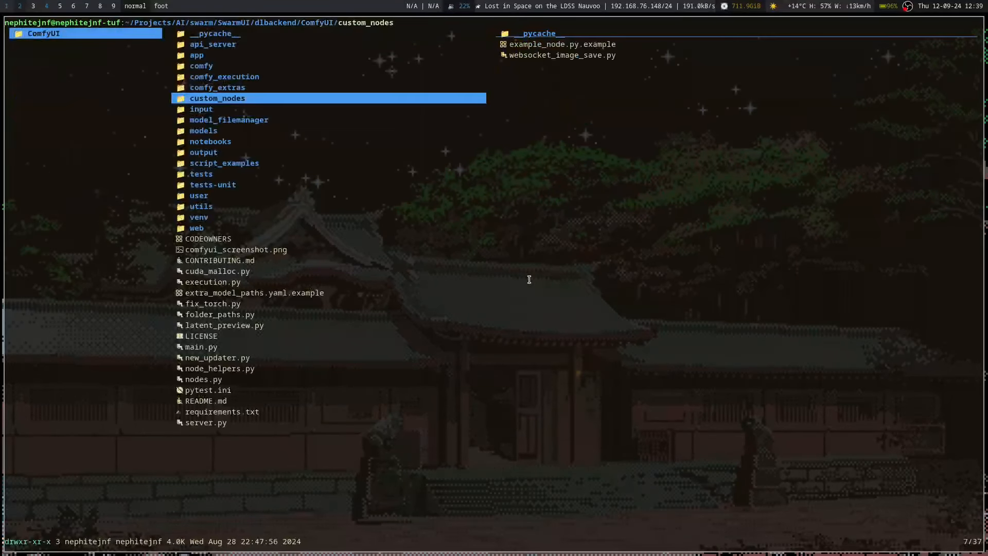
key(l)
Switch to FireDragon and copy the first git clone command from the Installation section of the ComfyUI_ExtraModels README
key(super+1)
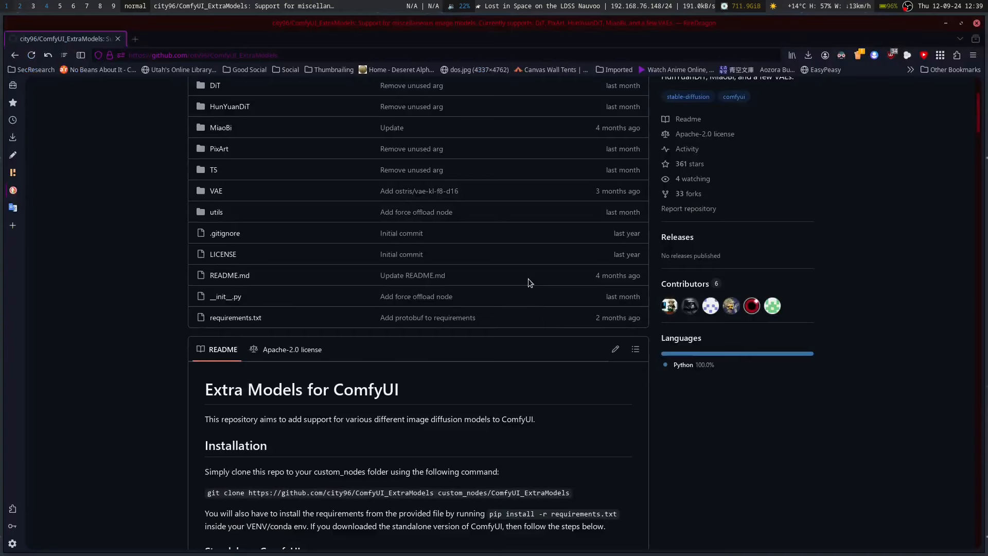
scroll(412, 234, down, 6)
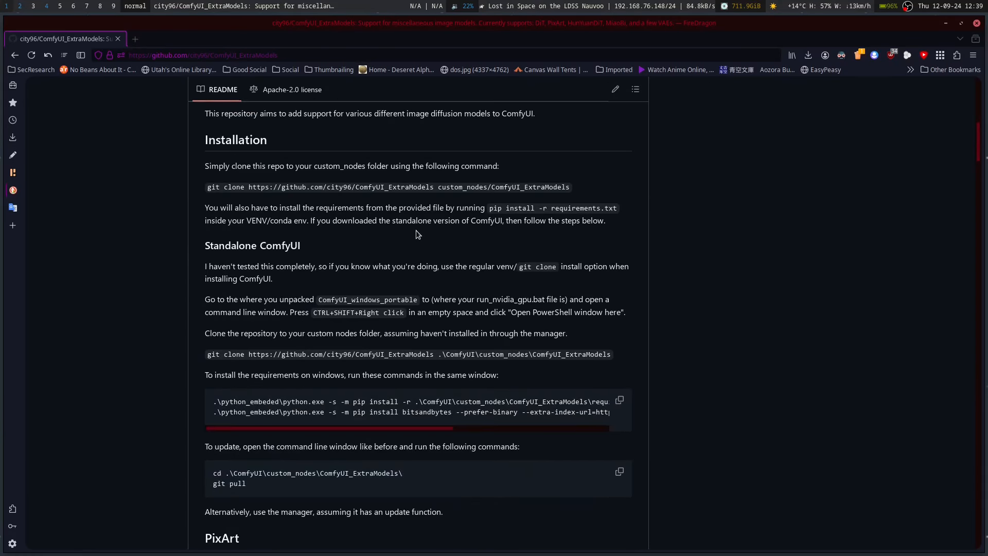
drag(206, 189, 573, 190)
right_click(572, 189)
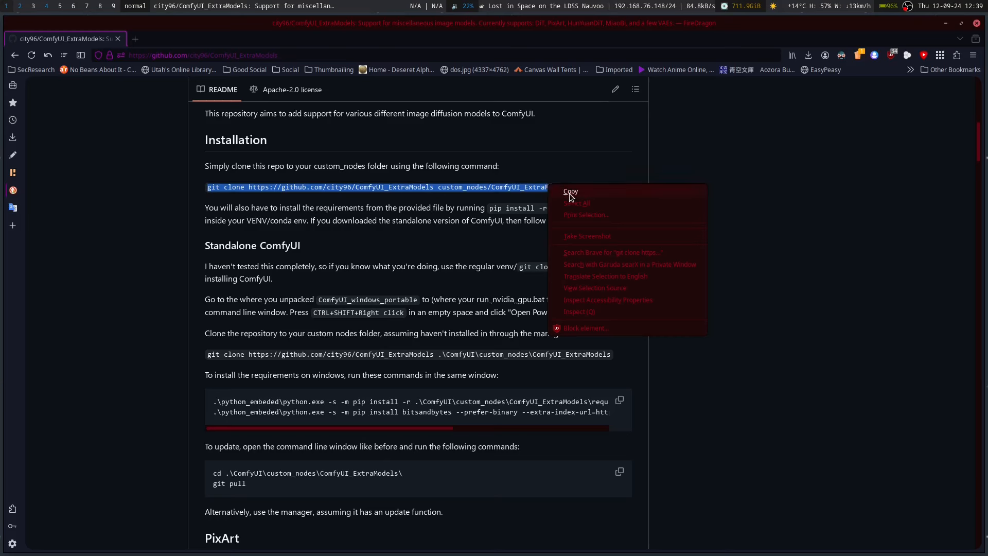
click(568, 193)
Switch to the terminal, leave the file manager and run the copied git clone command in custom_nodes, then exit back to the file manager
key(super+2)
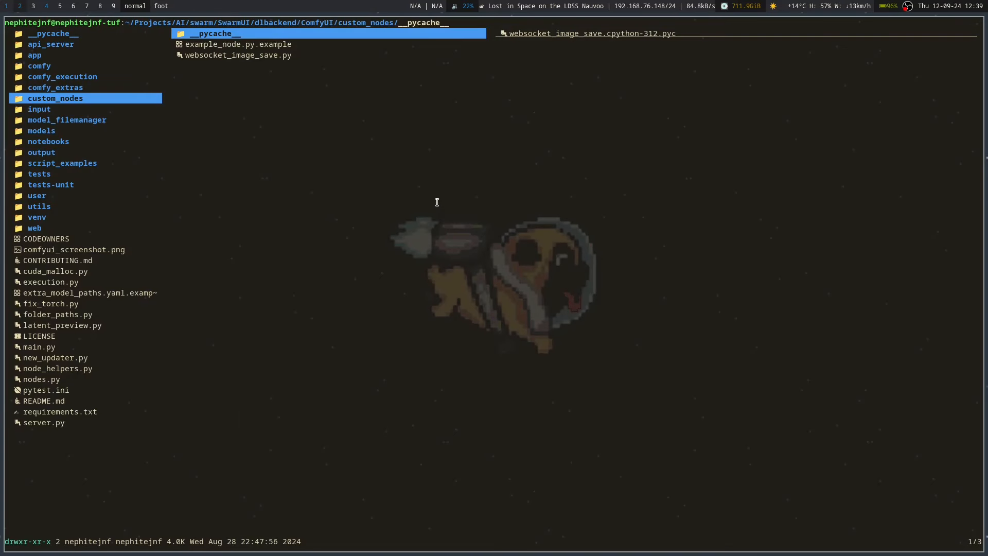
key(q)
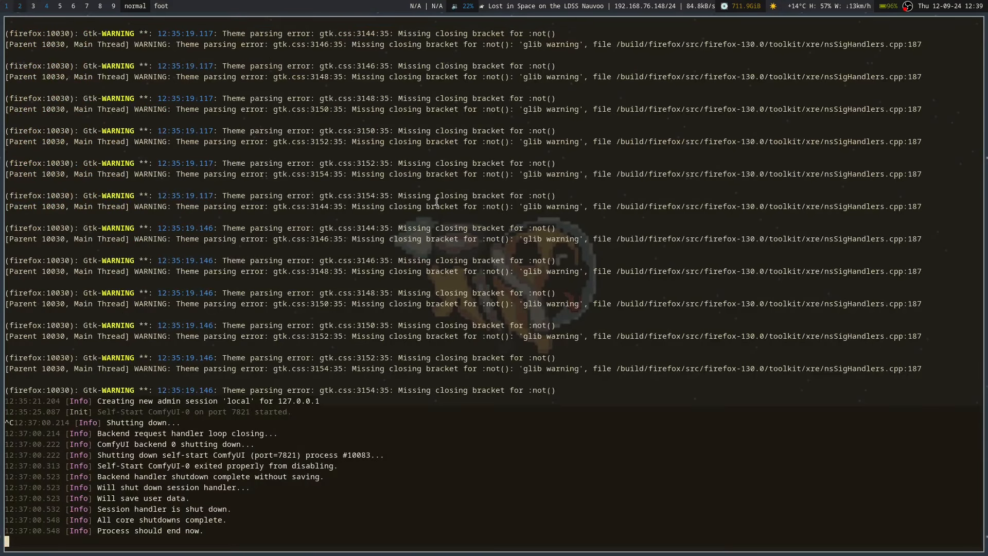
key(ctrl+shift+v)
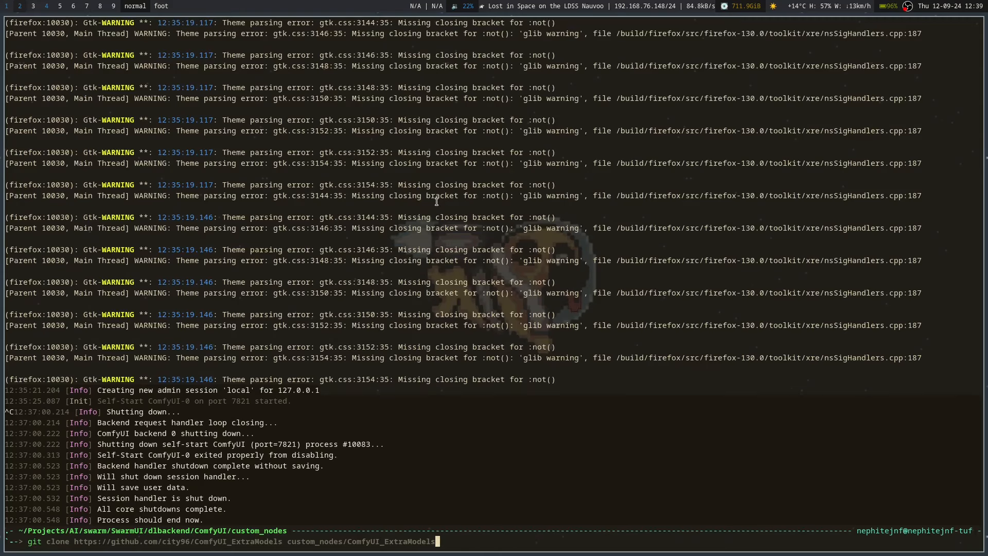
key(Return)
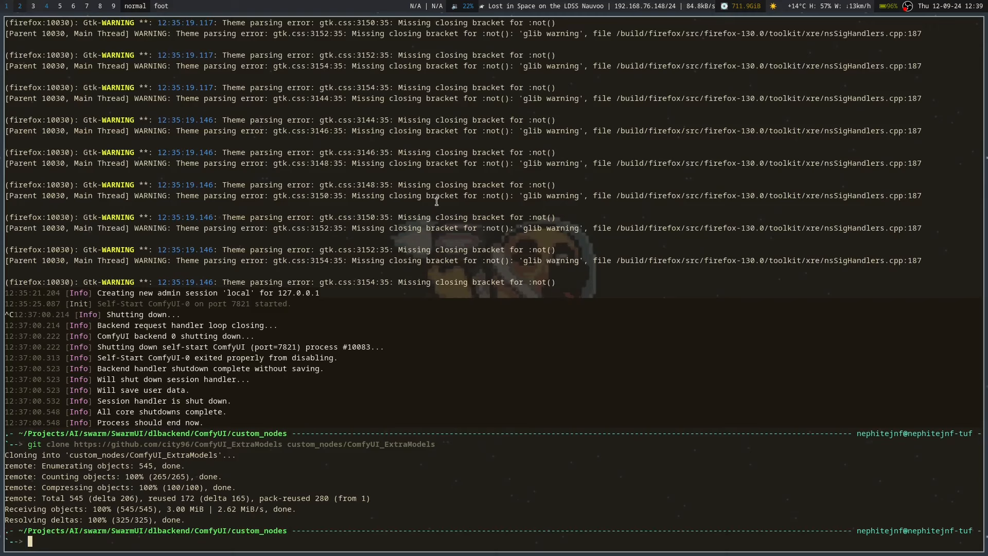
text(clear)
key(Return)
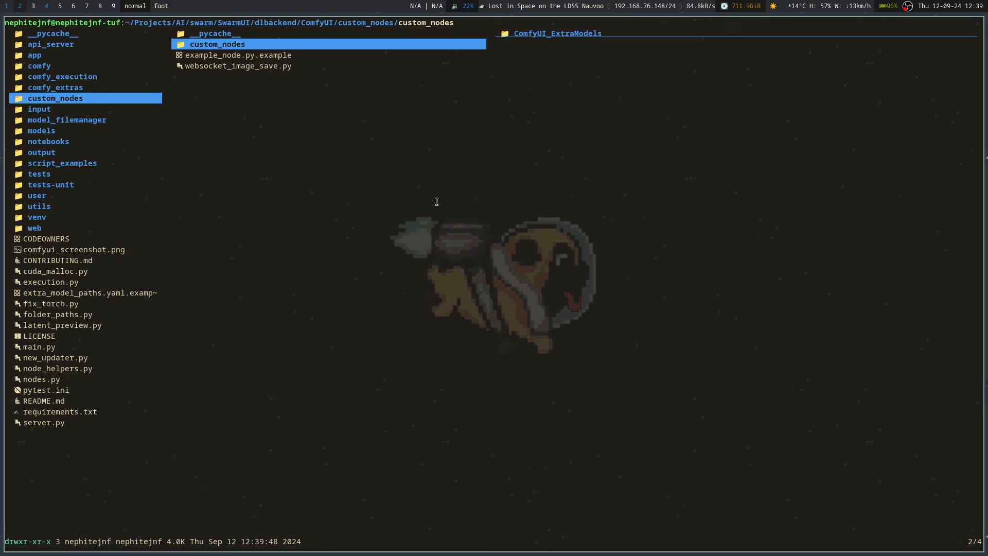
Open the cloned ComfyUI_ExtraModels folder inside the nested custom_nodes folder and look through its subfolders
key(l)
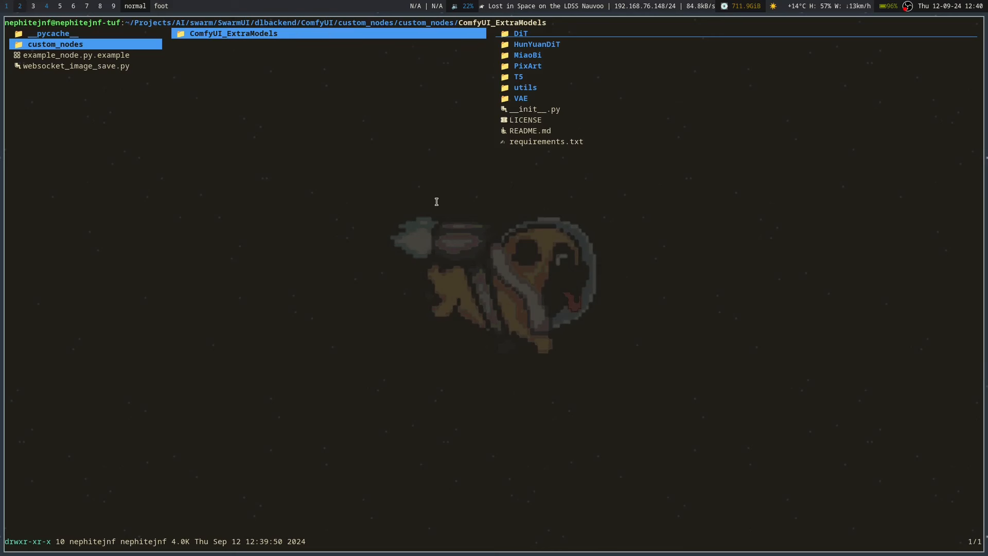
key(l)
key(j)
key(j)
key(j)
key(j)
key(k)
key(k)
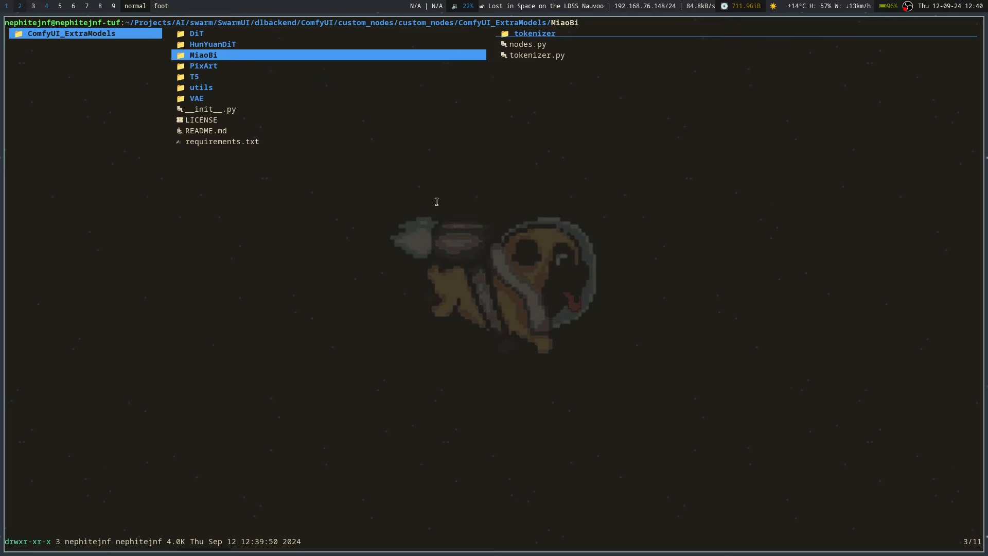
key(super+1)
key(super+2)
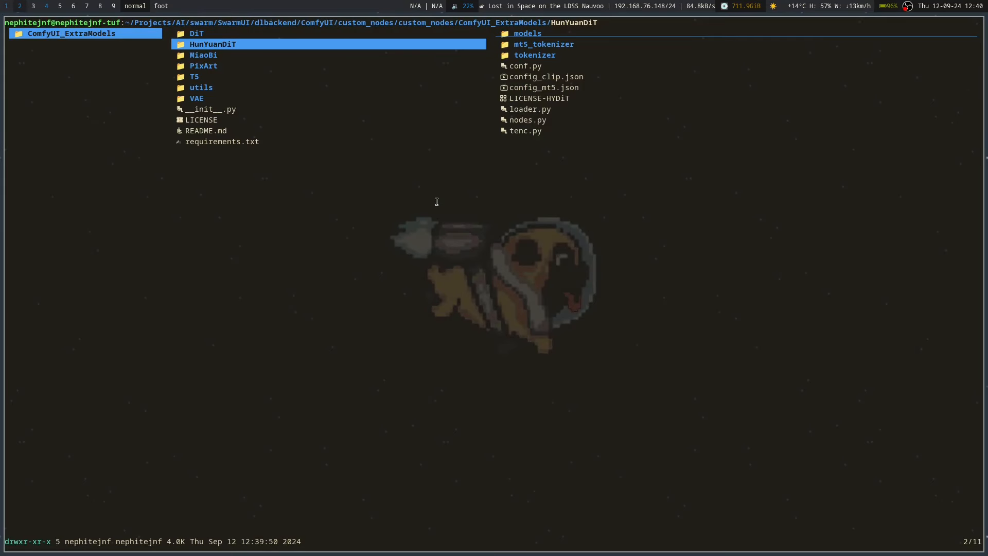
key(h)
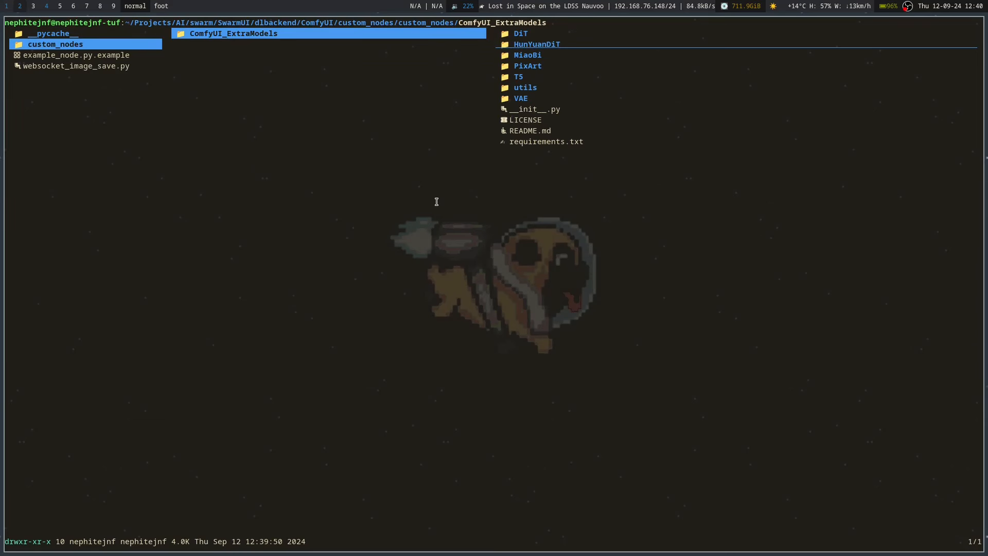
Check the README's requirements instruction, then try to run pip install -r requirements.txt from the ComfyUI_ExtraModels folder
key(super+1)
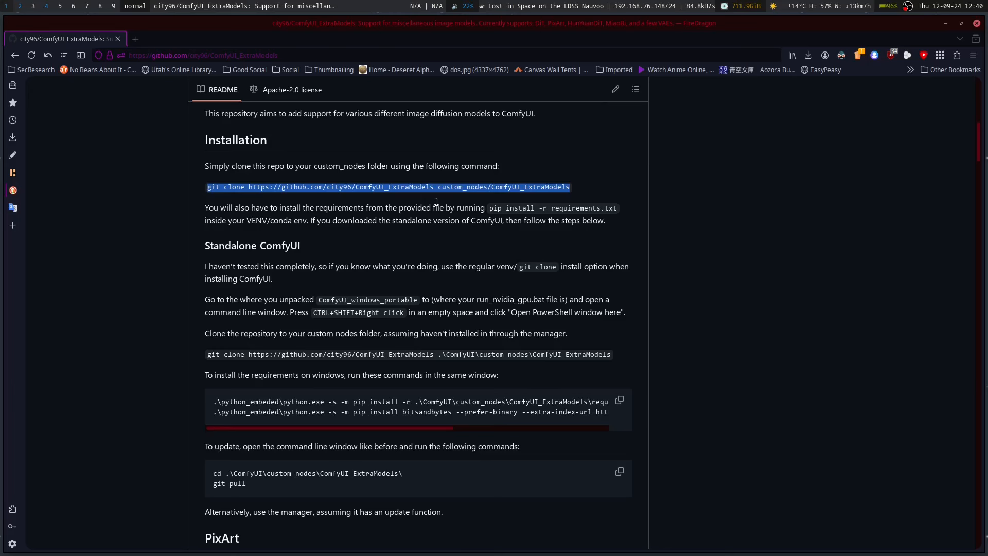
key(super+2)
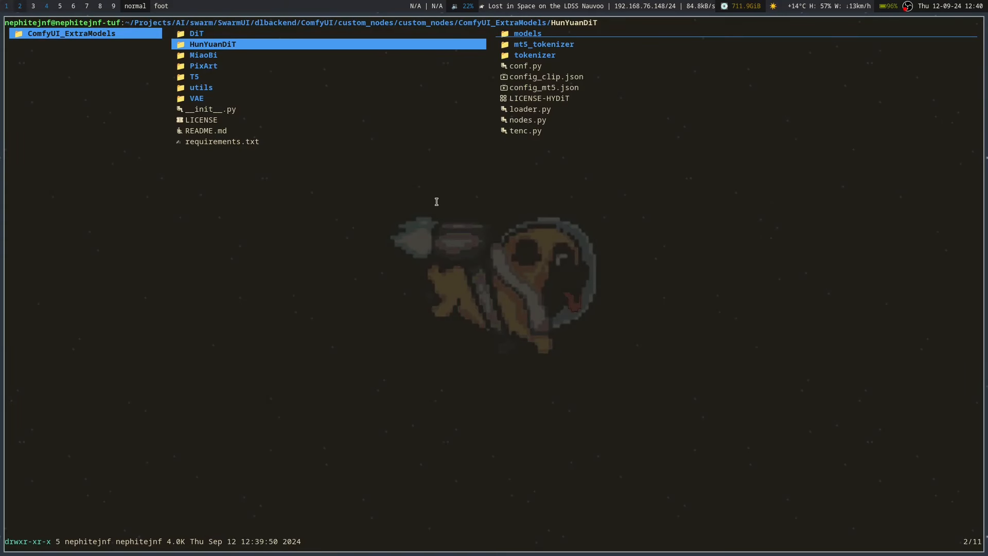
text(qpip)
text( in)
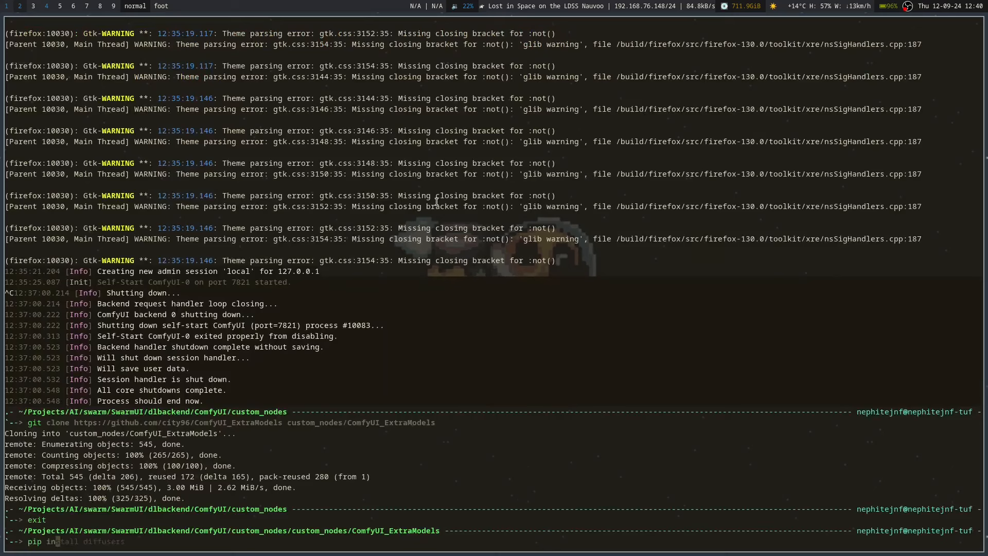
text(stall -r r)
key(Tab)
key(Return)
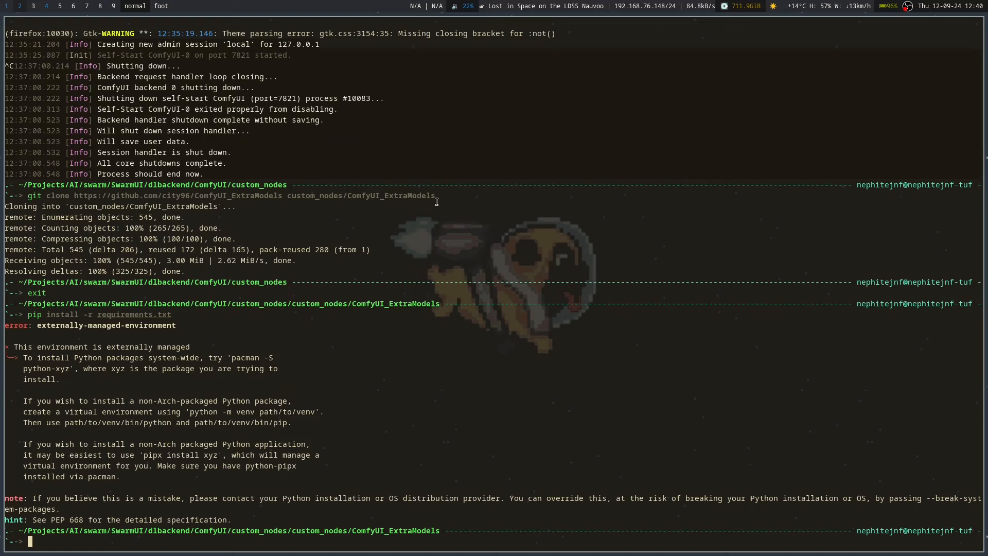
key(super+j)
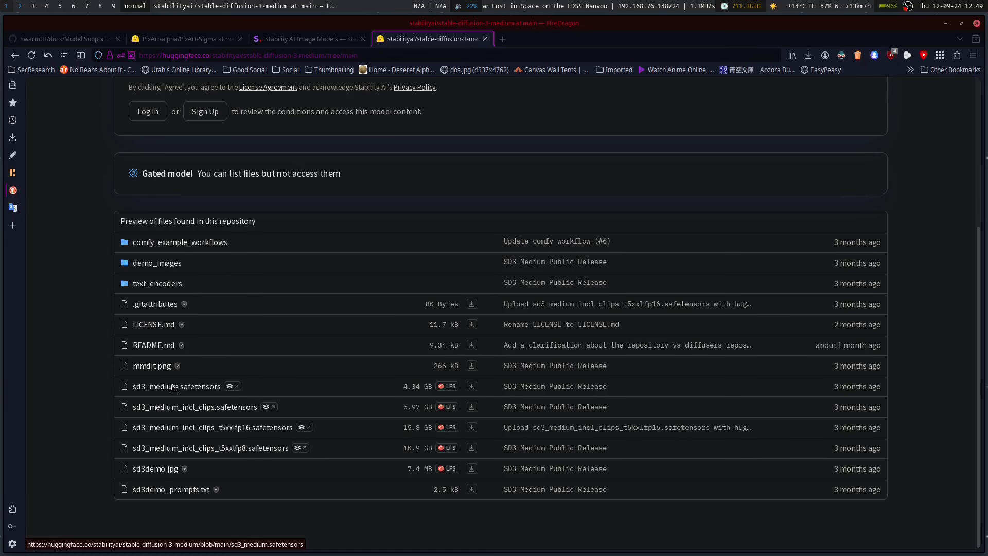
Try to open sd3_medium.safetensors in the stable-diffusion-3-medium files, return to the list and check the file's safetensors details
click(174, 386)
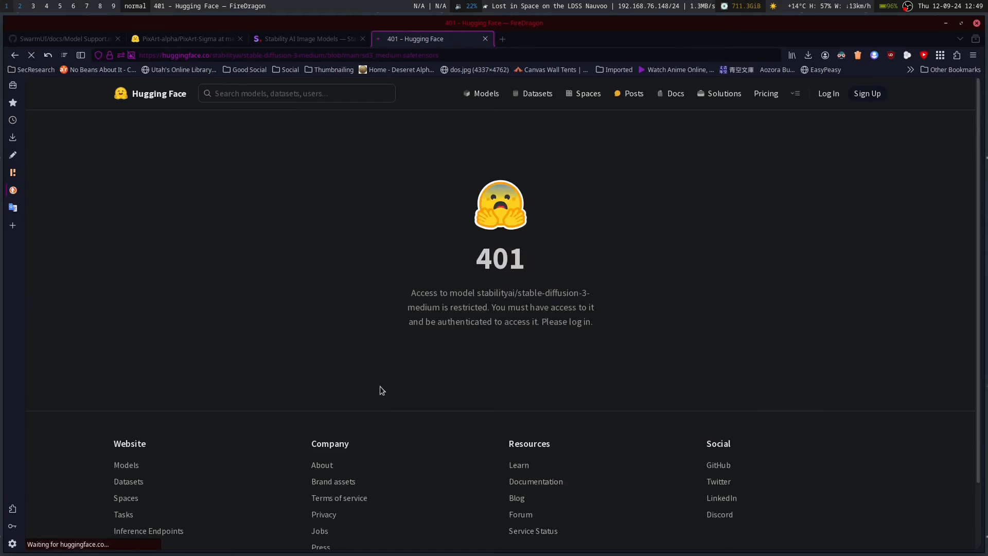
key(alt+Left)
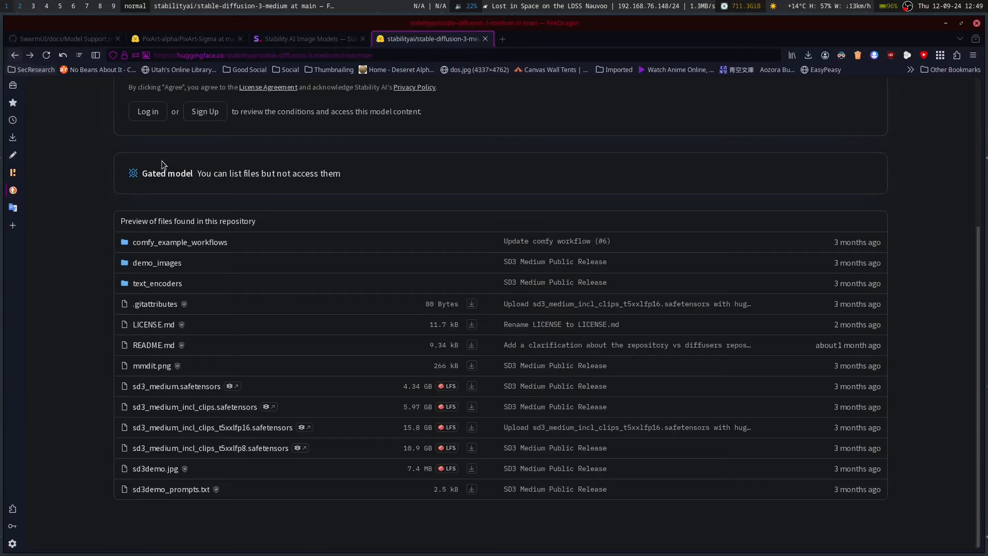
click(232, 387)
click(542, 269)
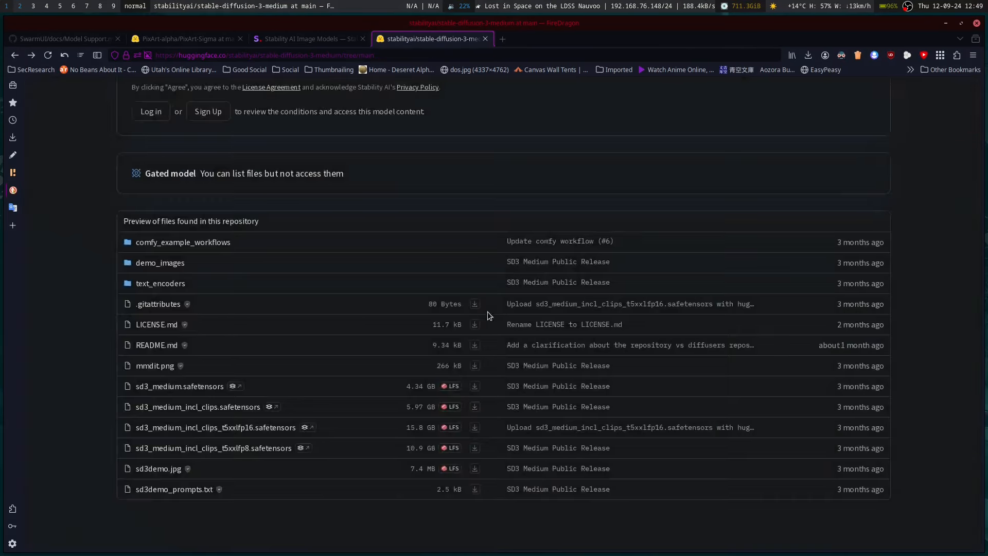
Open the stable-diffusion-3-medium model card and read through its sample images, model description, file packaging and intended uses
scroll(487, 311, up, 4)
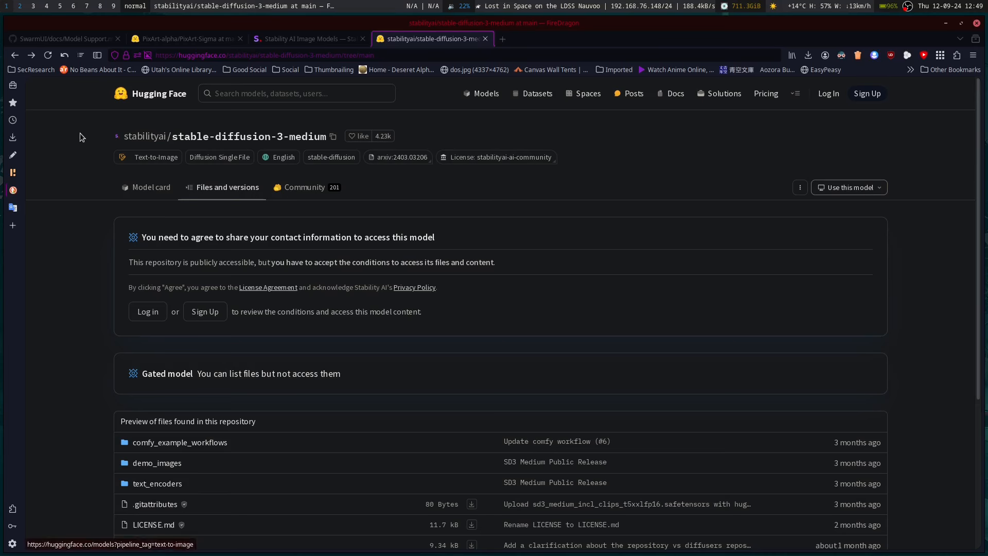
click(127, 188)
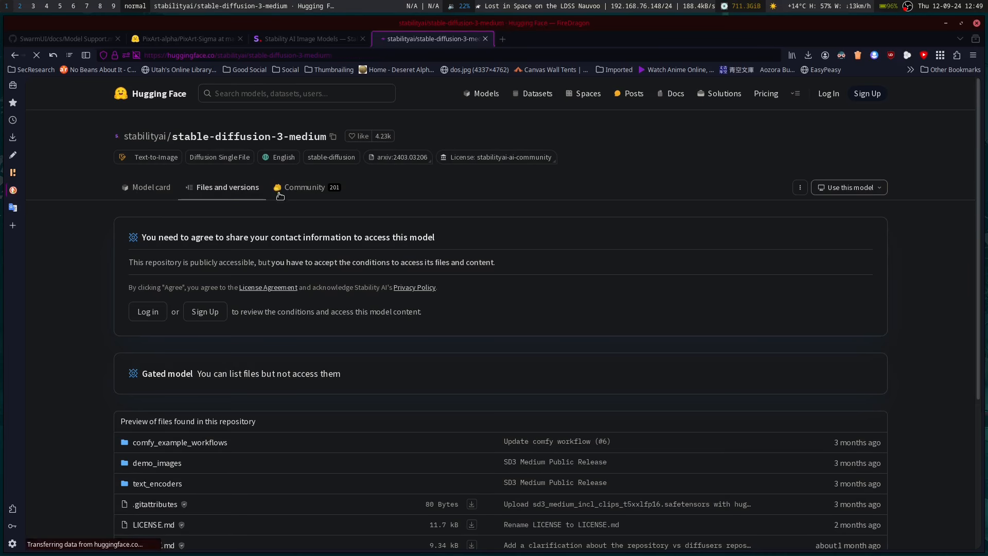
scroll(282, 204, down, 10)
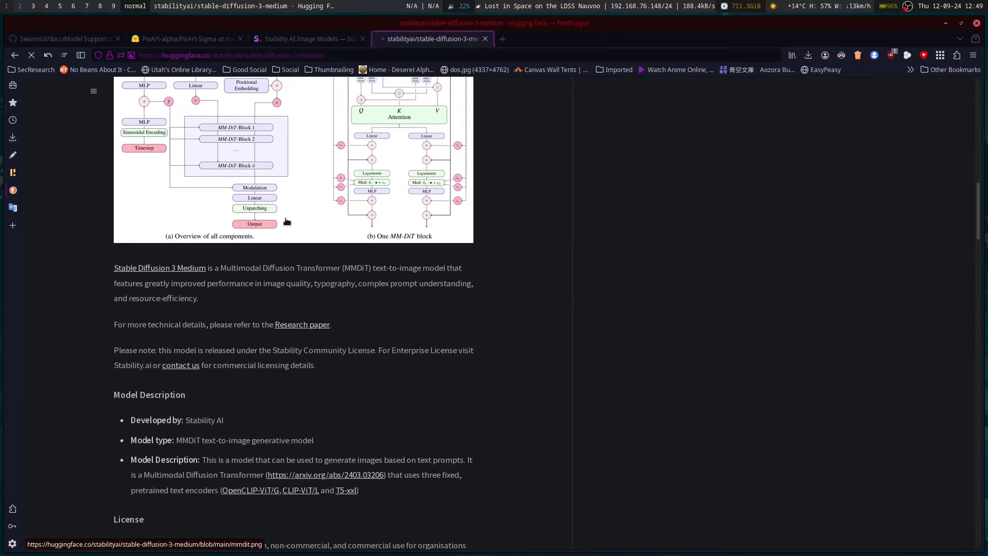
scroll(286, 218, down, 7)
scroll(287, 217, up, 17)
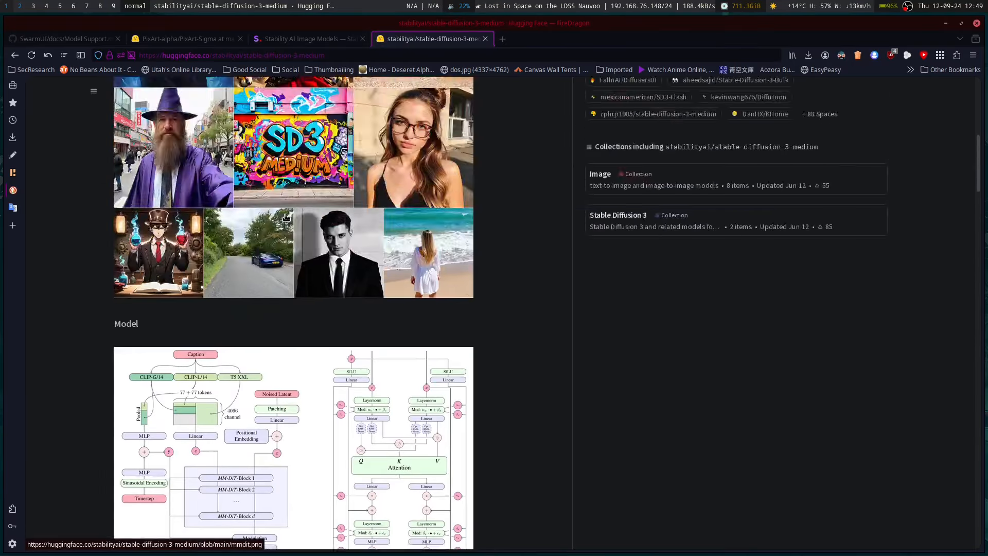
scroll(286, 218, down, 15)
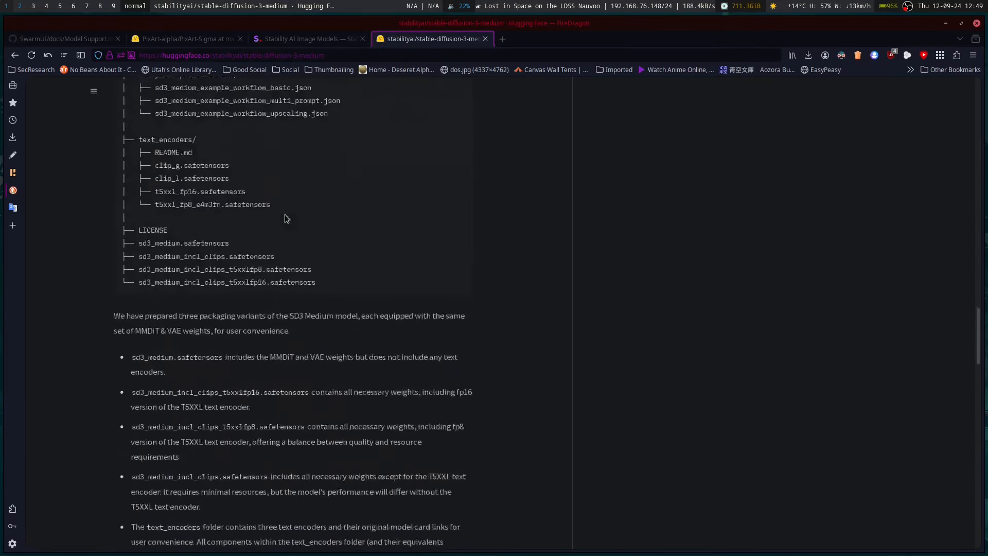
scroll(285, 215, down, 10)
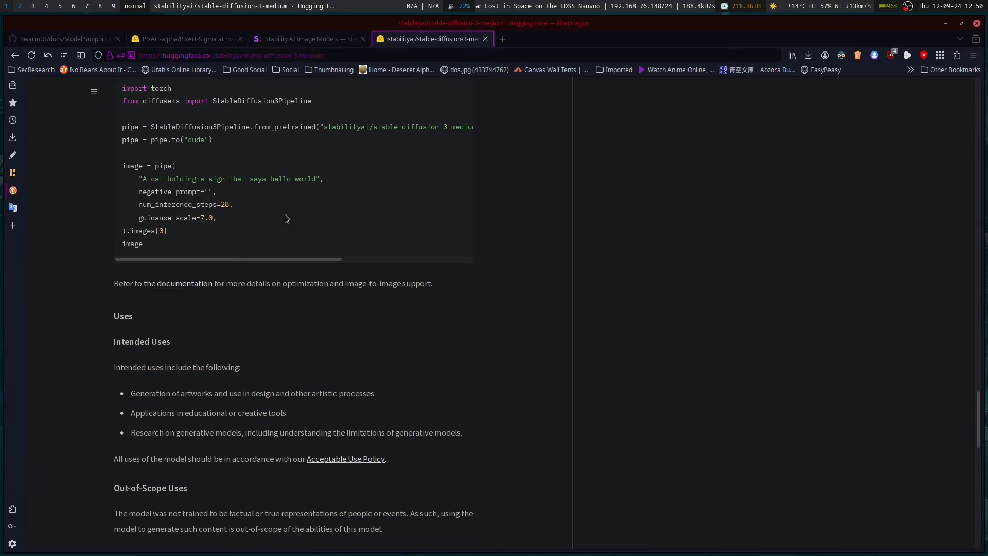
scroll(285, 216, down, 10)
scroll(285, 216, up, 7)
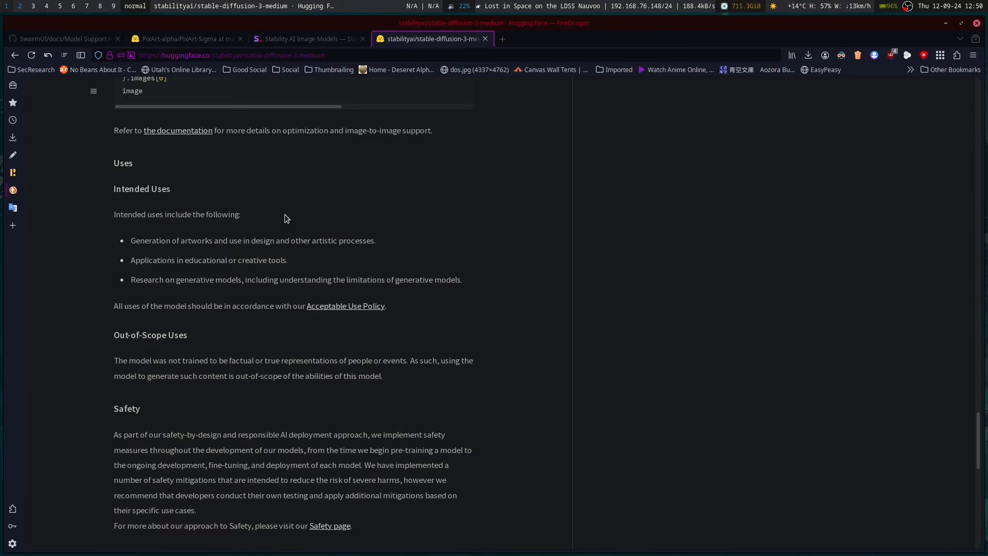
Reopen the closed sdxl-turbo files page and open the page of sd_xl_turbo_1.0_fp16.safetensors
key(ctrl+shift+t)
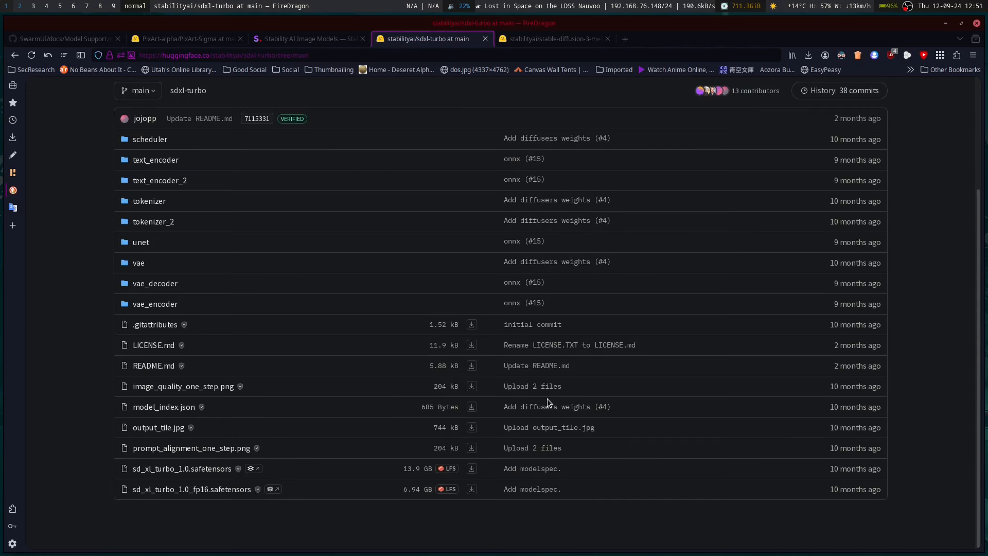
click(205, 493)
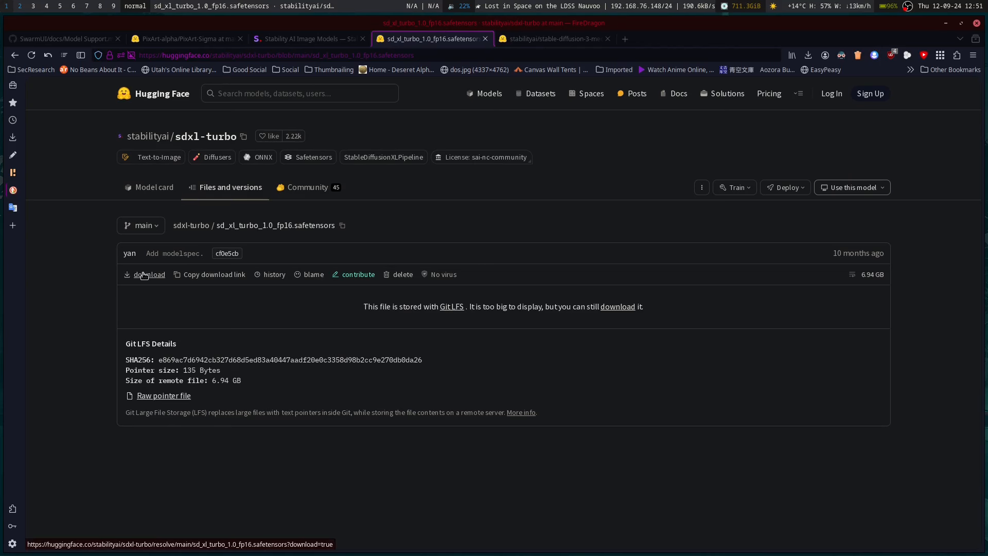
Copy the download link of sd_xl_turbo_1.0_fp16.safetensors and move the terminal file manager to workspace 3
click(205, 276)
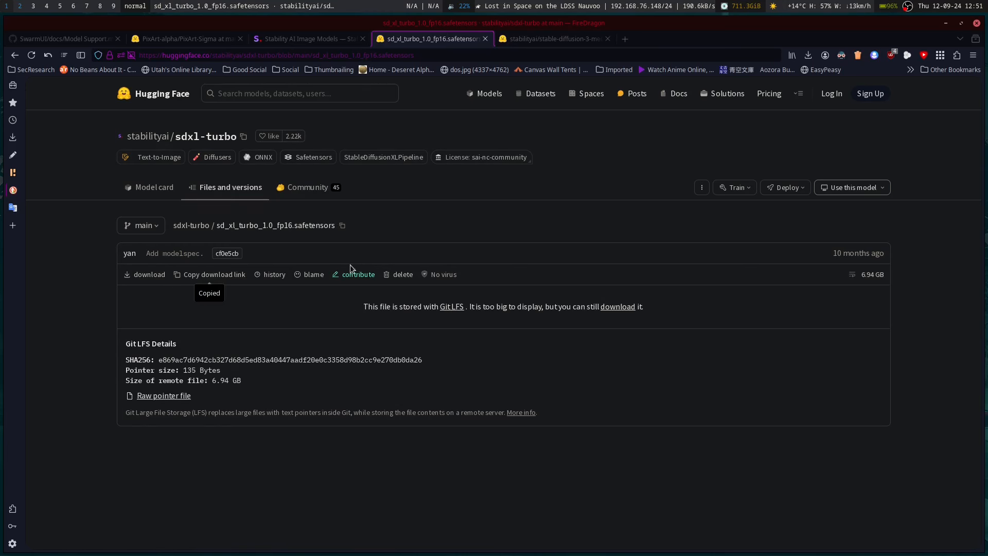
key(super+1)
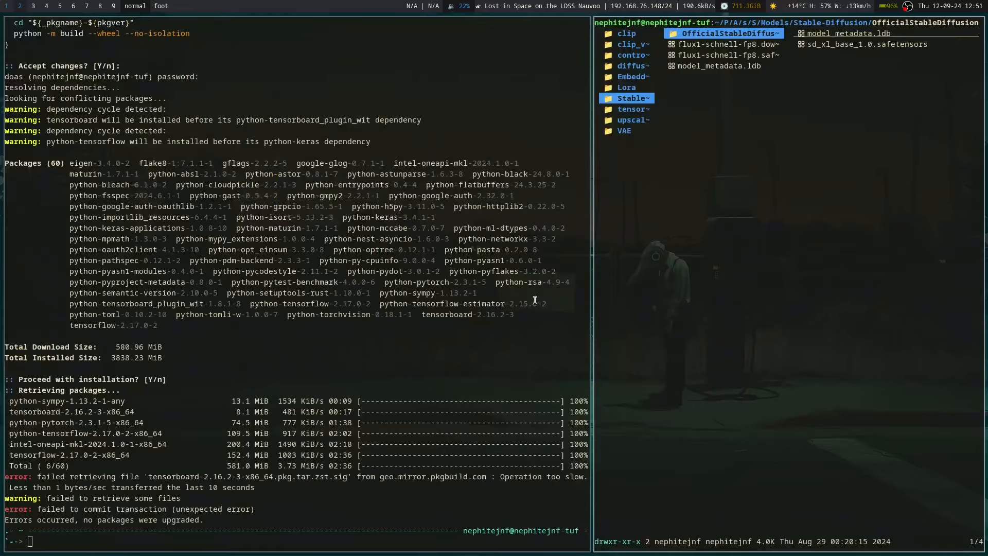
key(super+2)
key(super+1)
key(super+shift+3)
key(super+3)
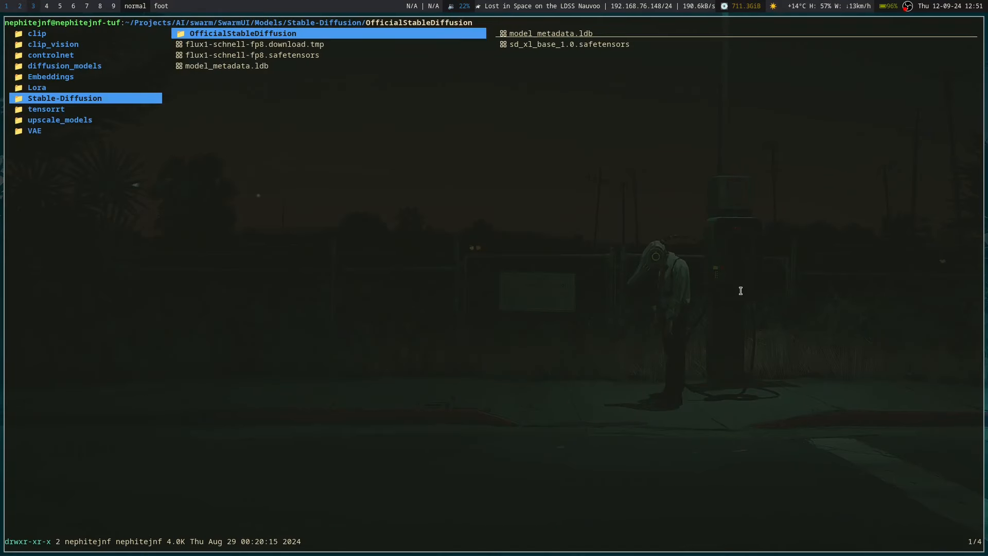
Run the Linux launch script from the SwarmUI folder and move the opened SwarmUI browser window to workspace 4
key(h)
key(h)
key(j)
key(j)
key(j)
key(j)
key(j)
key(j)
key(j)
key(j)
key(j)
key(j)
key(j)
key(j)
key(j)
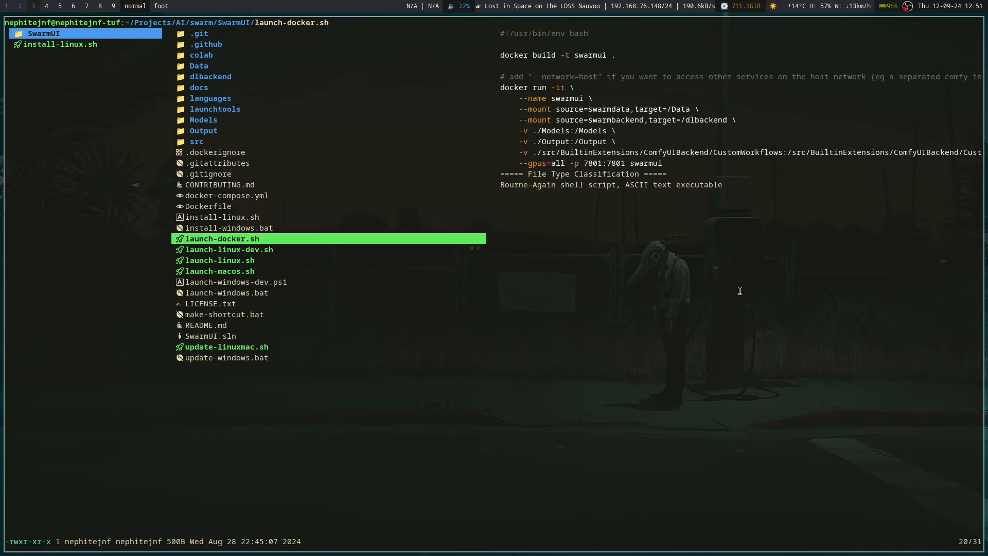
key(l)
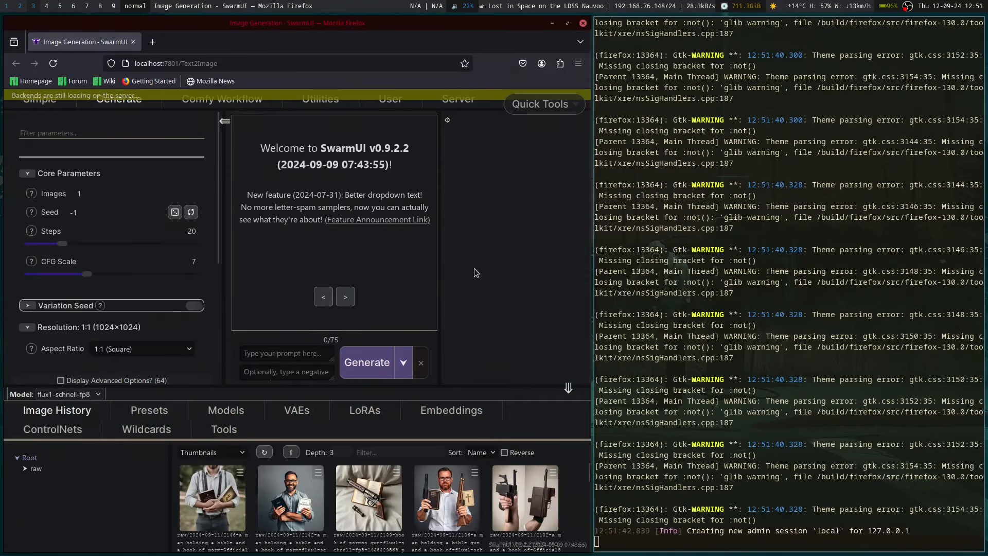
key(super+shift+4)
key(super+4)
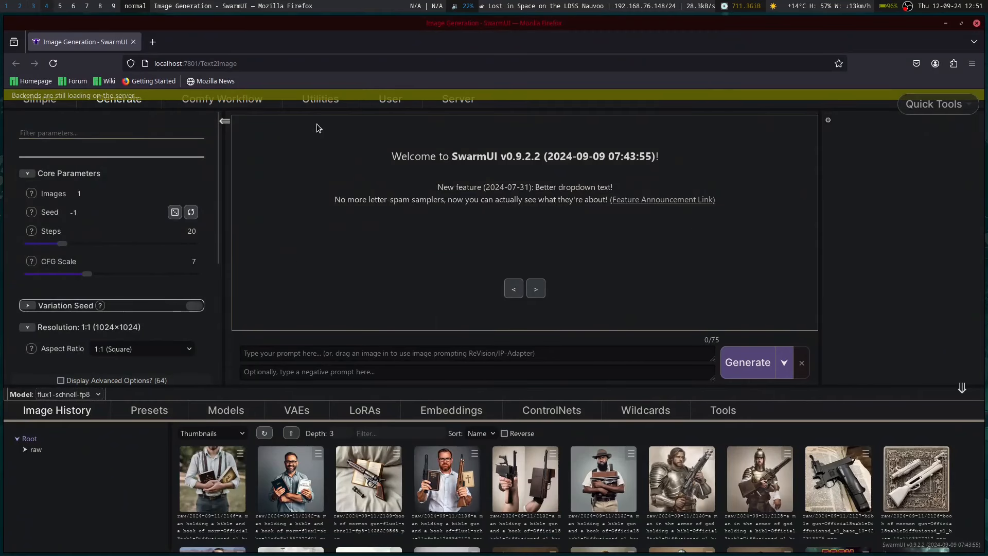
Download sd_xl_turbo_1.0_fp16 as a base model with the Model Downloader, using the copied Hugging Face link
click(321, 99)
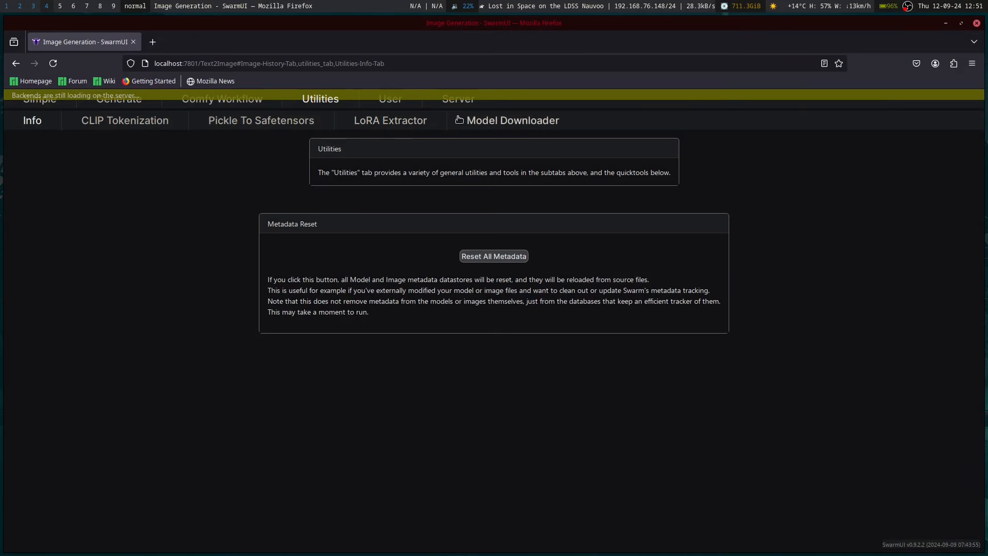
click(483, 121)
click(332, 255)
right_click(332, 254)
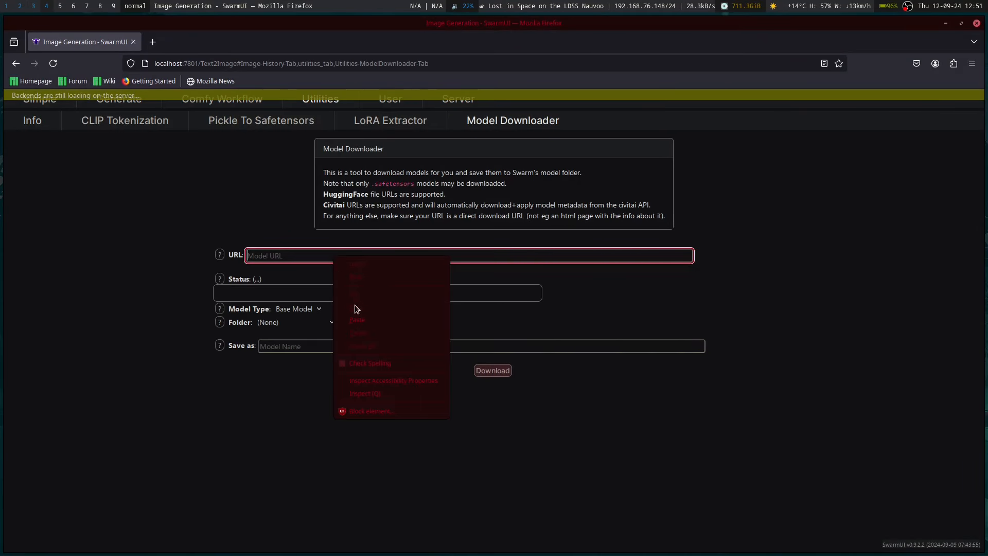
click(361, 319)
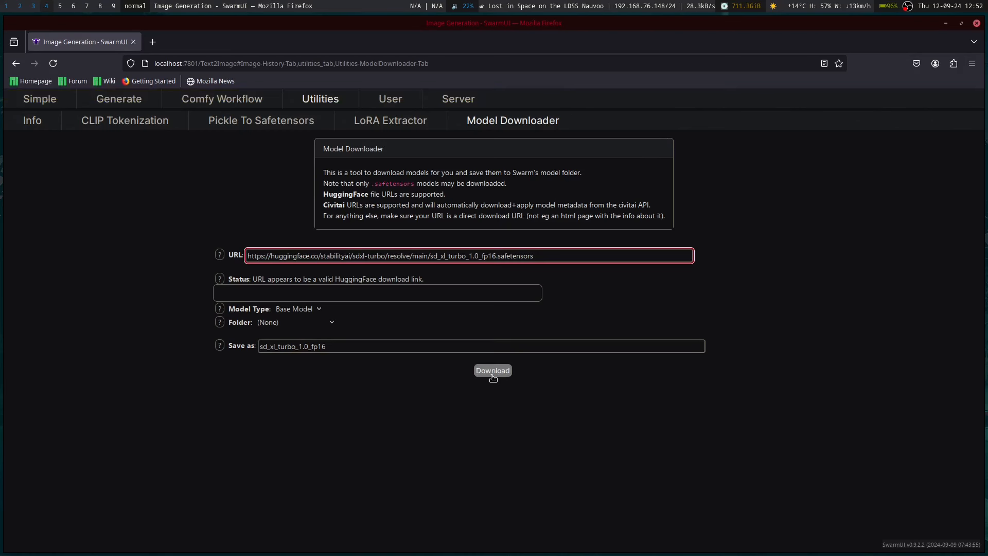
click(490, 373)
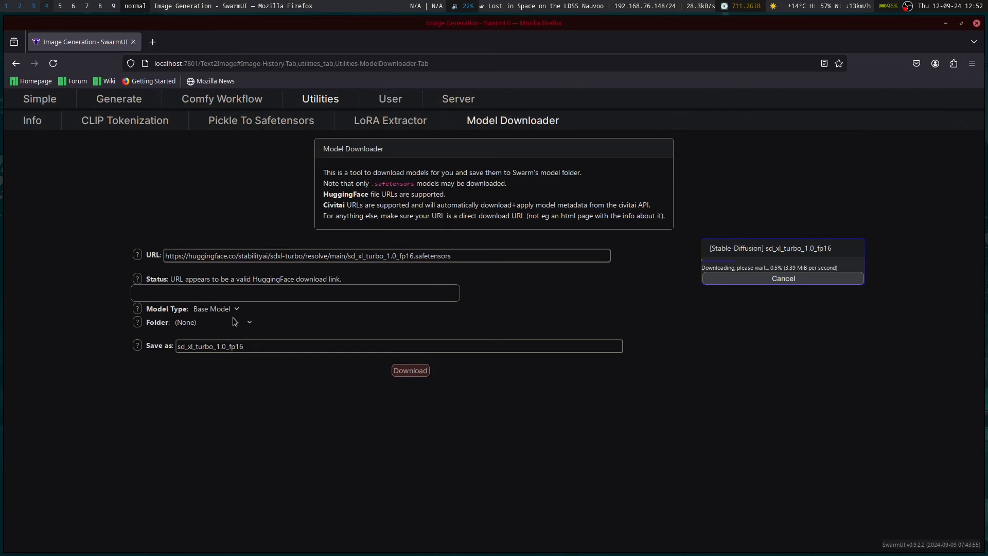
Check the Model Downloader's folder choices, keeping (None), and view the models available for image generation
click(250, 325)
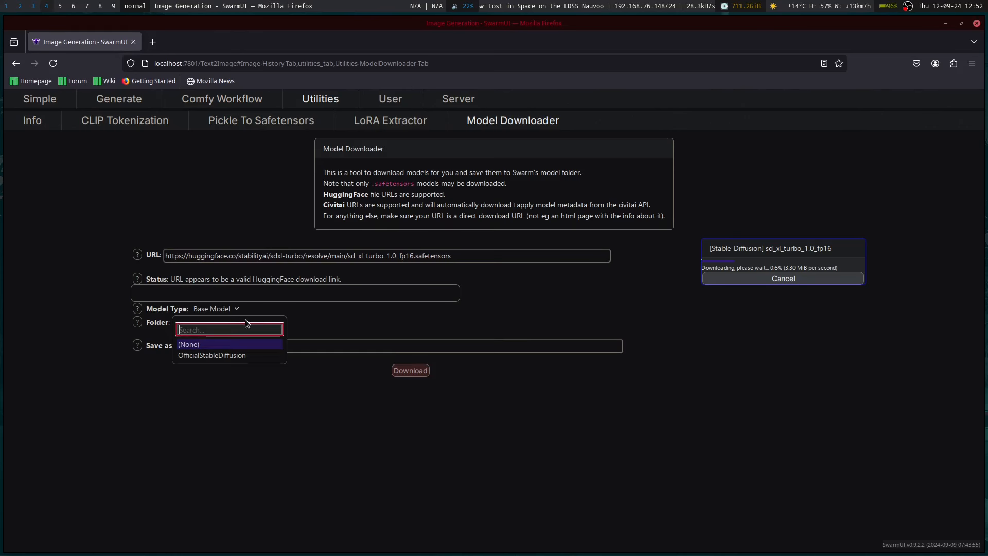
click(375, 319)
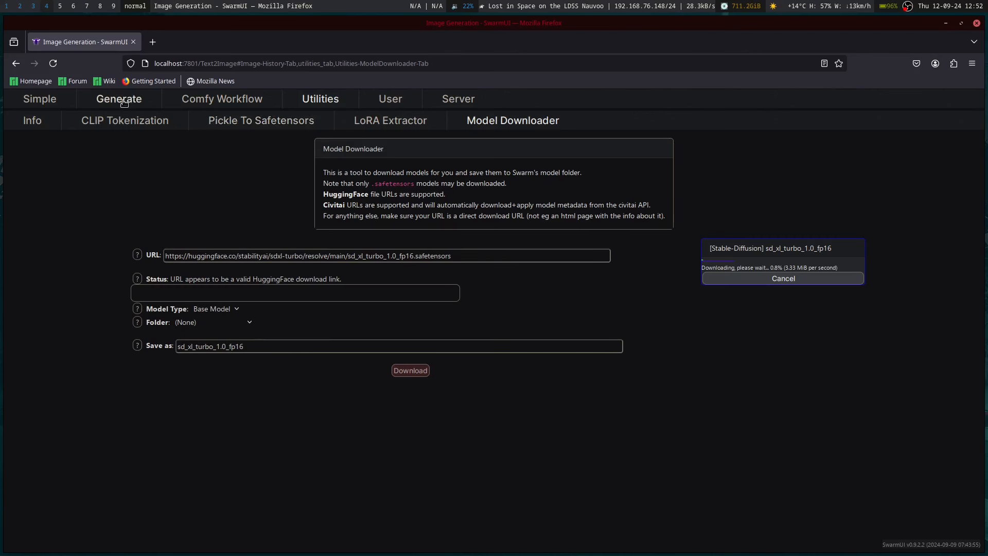
click(100, 103)
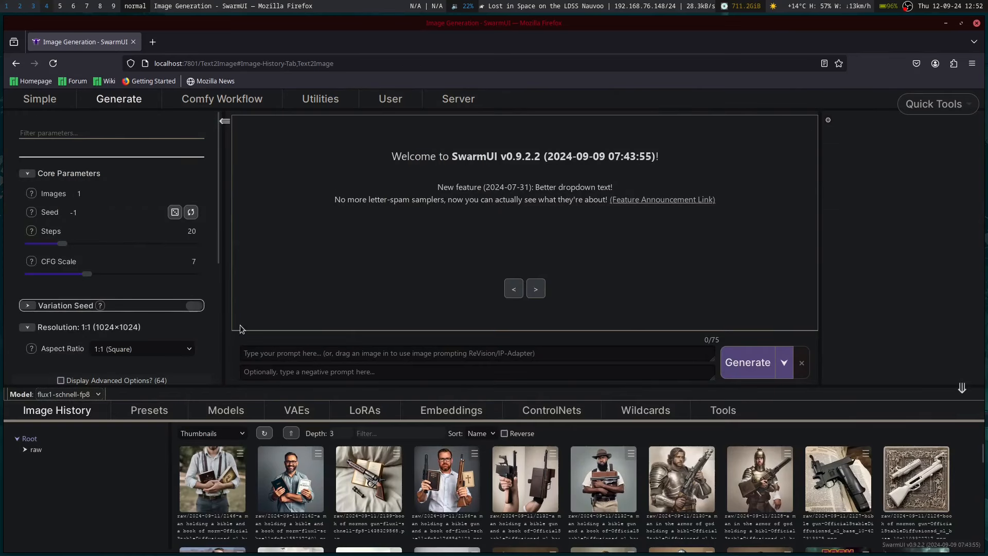
click(241, 414)
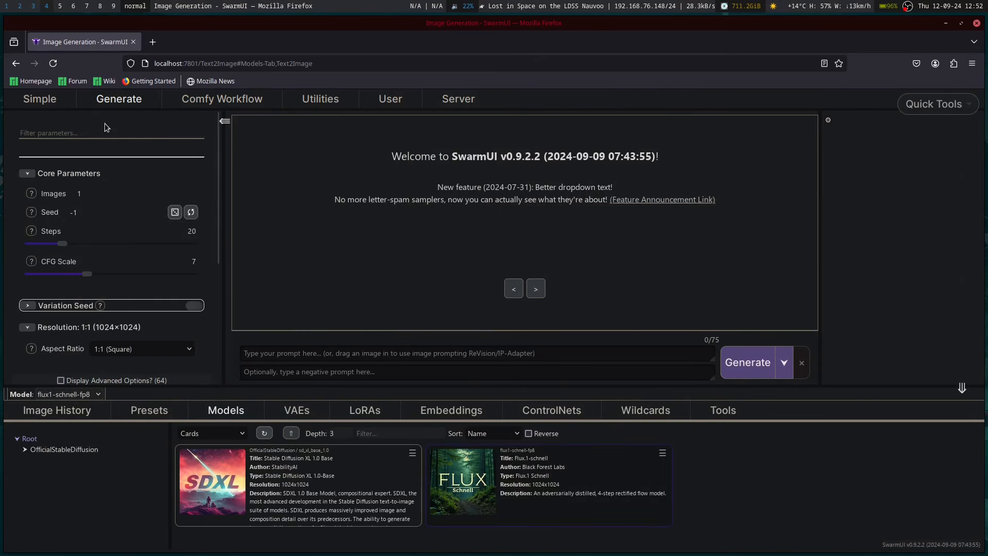
View the Basic SDXL example in the Simple interface and the node graph in the Comfy Workflow editor
click(42, 100)
click(45, 139)
click(57, 149)
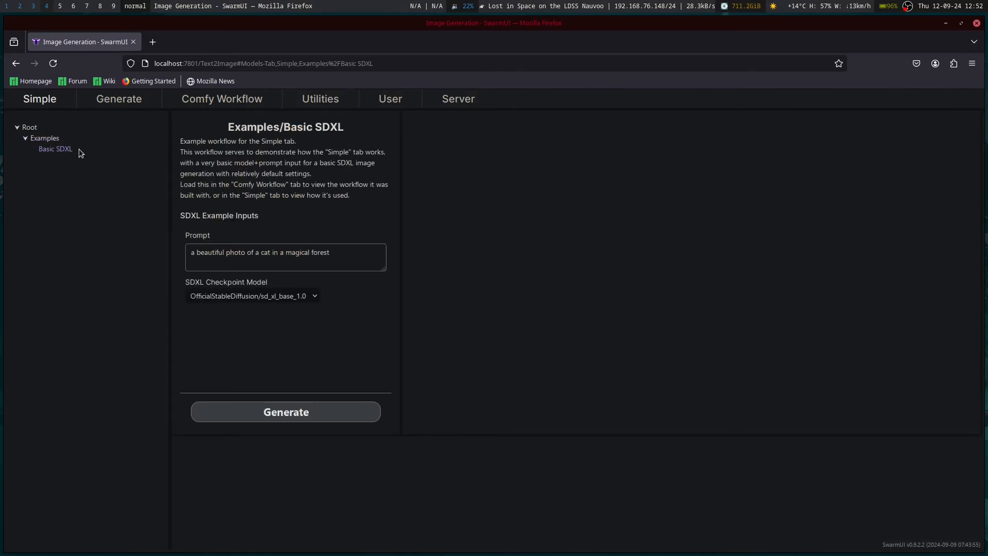
click(120, 99)
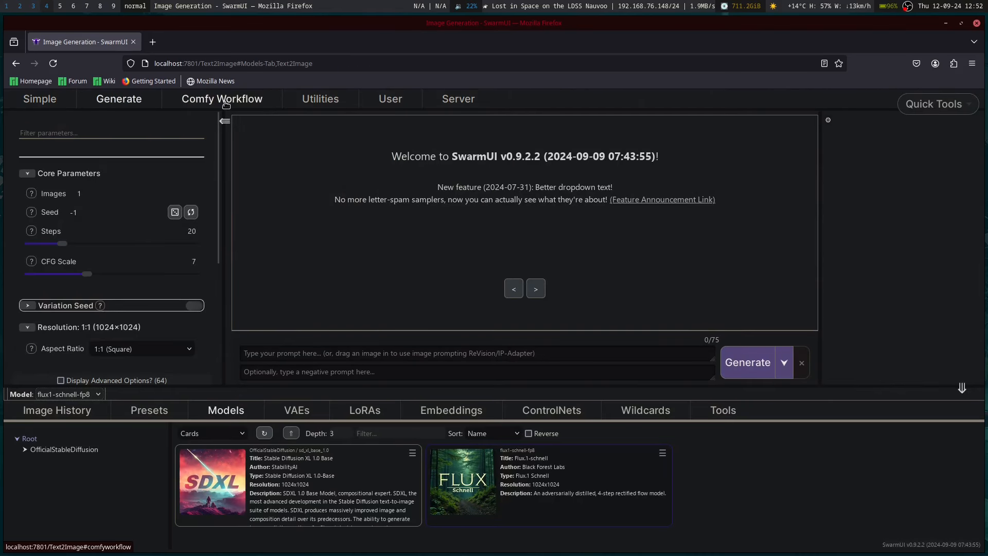
click(226, 103)
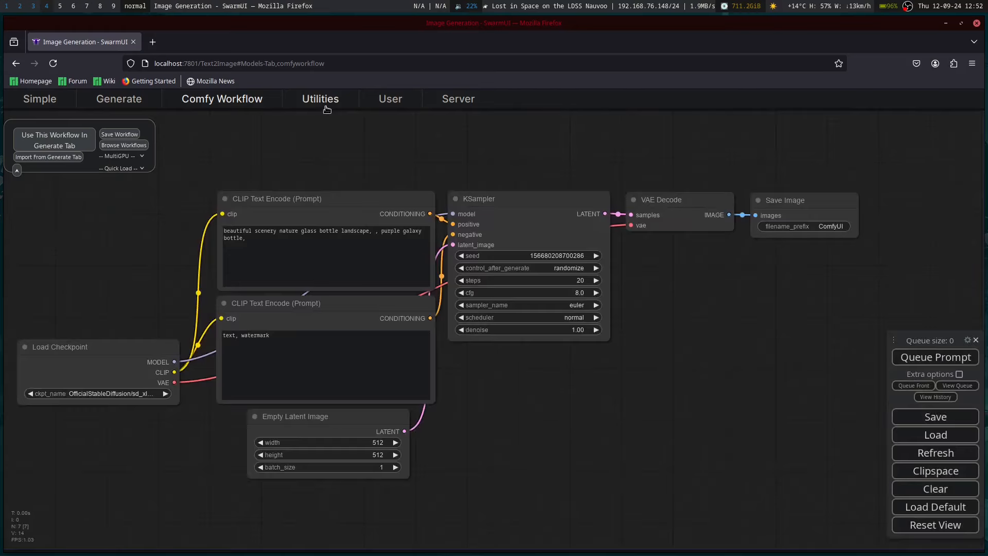
Look through the LoRA Extractor, Pickle To Safetensors and CLIP Tokenization utilities, ending at the Model Downloader
click(327, 107)
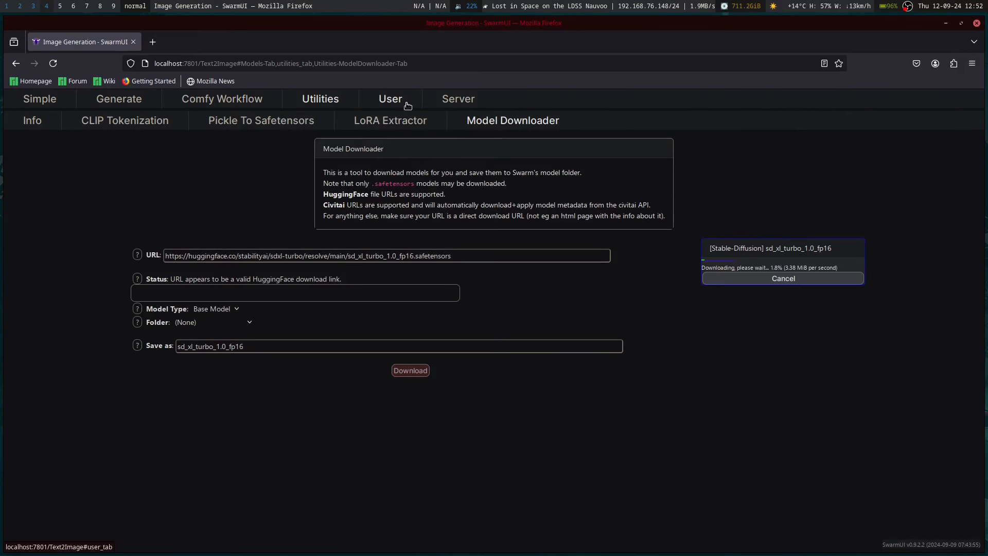
click(398, 130)
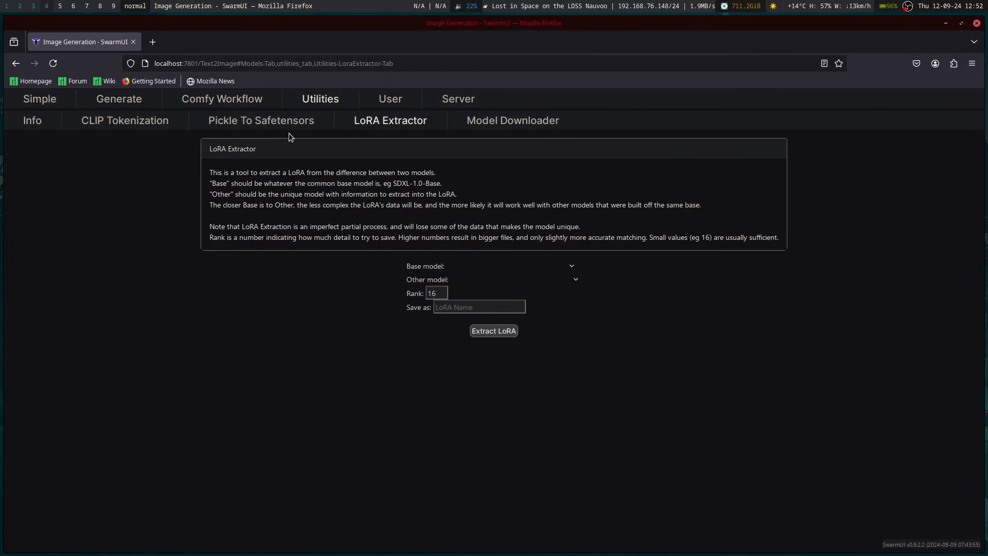
click(271, 123)
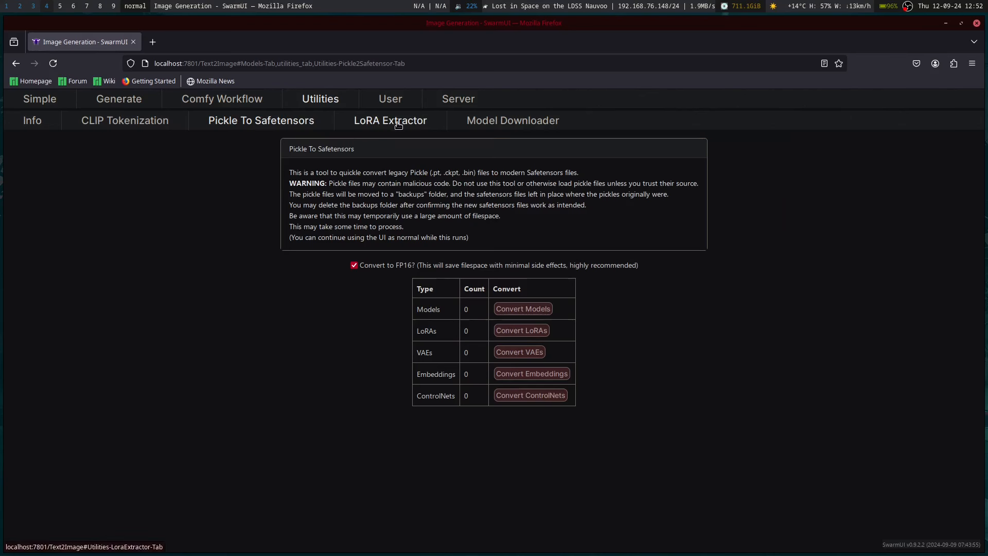
click(125, 123)
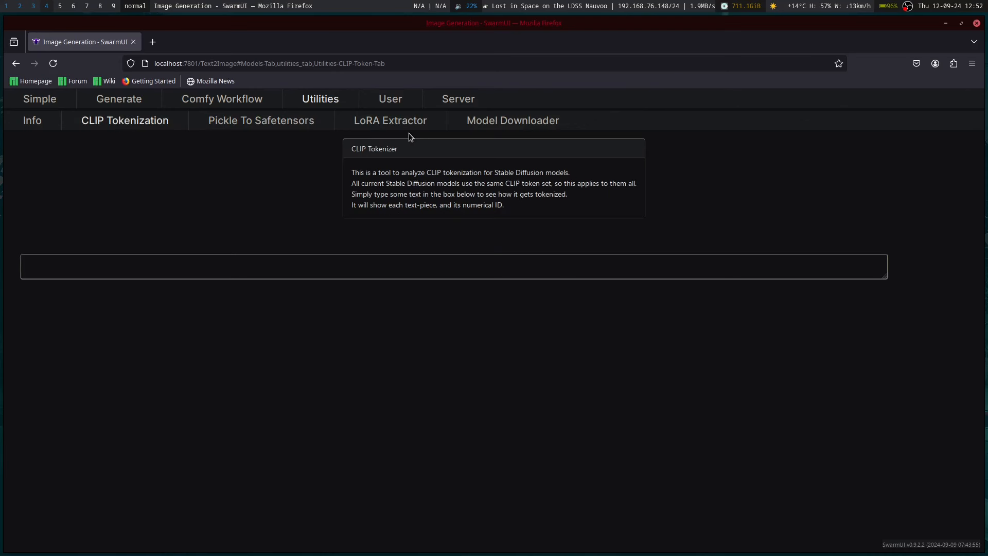
click(404, 119)
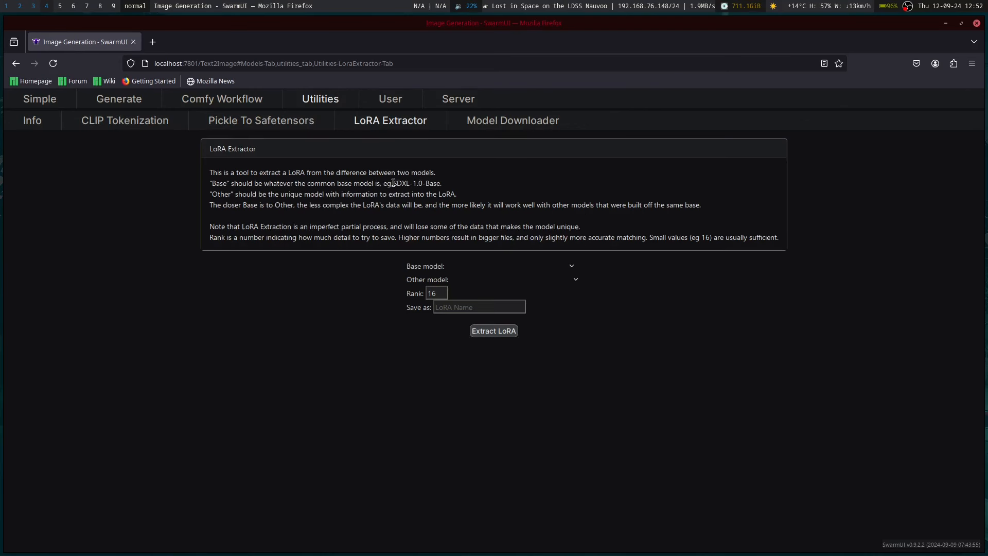
click(397, 101)
click(321, 101)
click(512, 121)
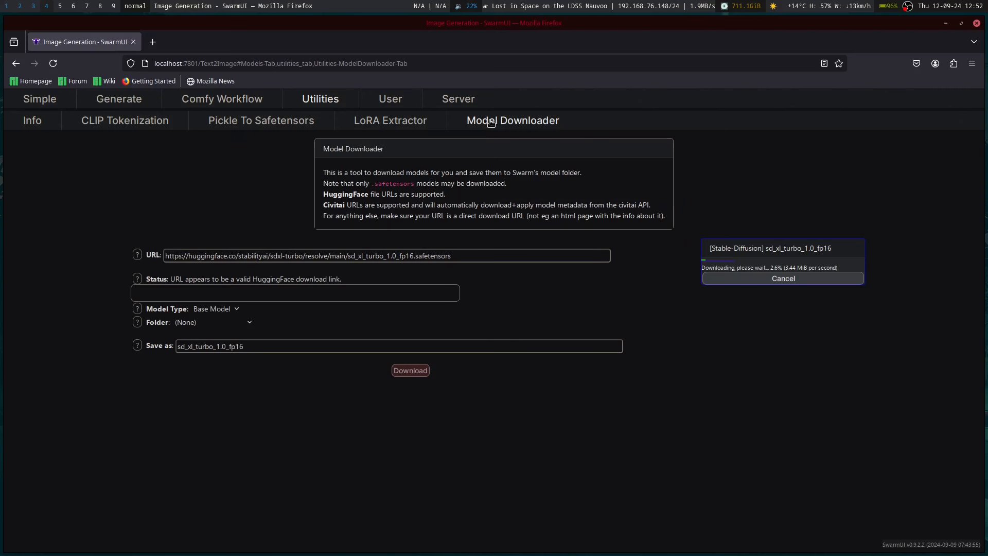
Review the user API key page and the server's info, backends, configuration and logs pages
click(393, 101)
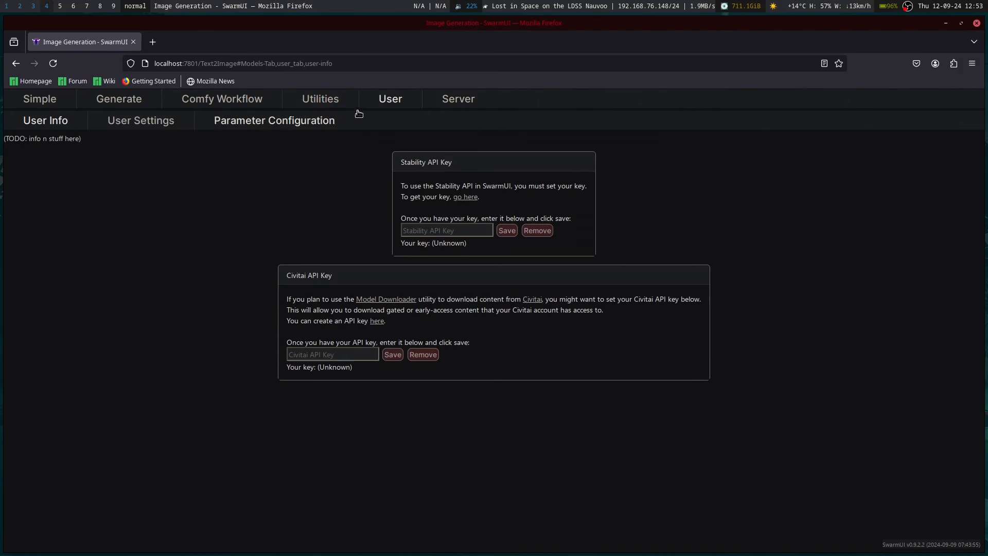
click(470, 102)
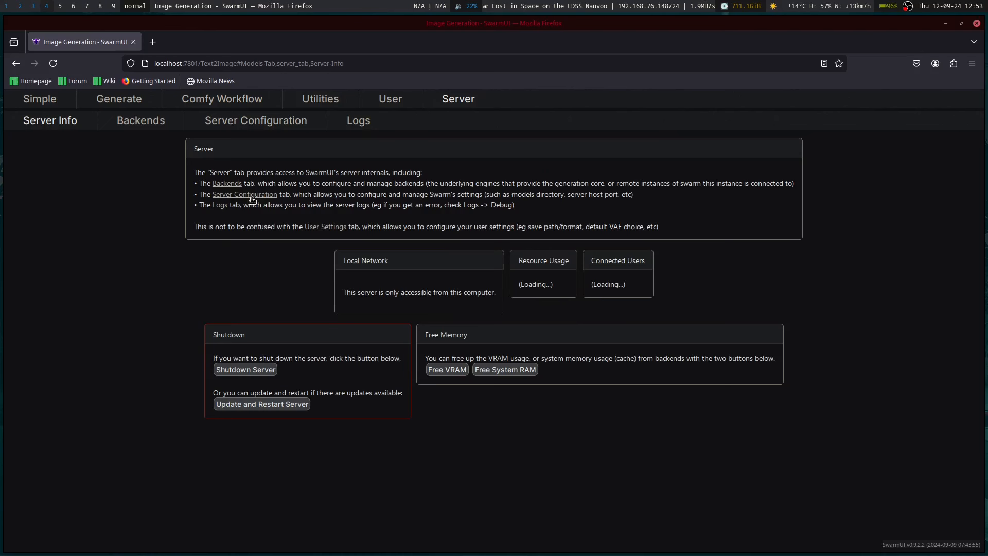
click(140, 123)
click(256, 127)
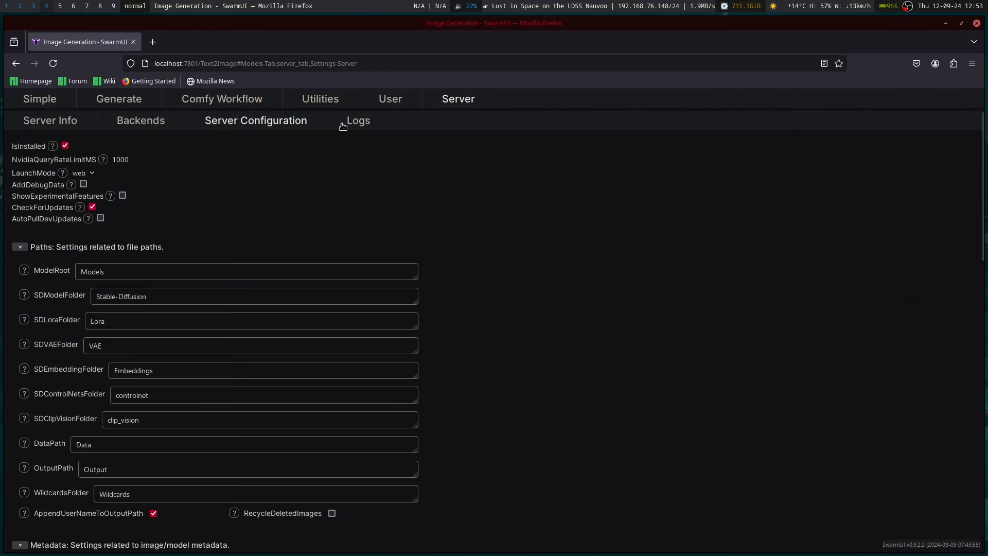
click(369, 124)
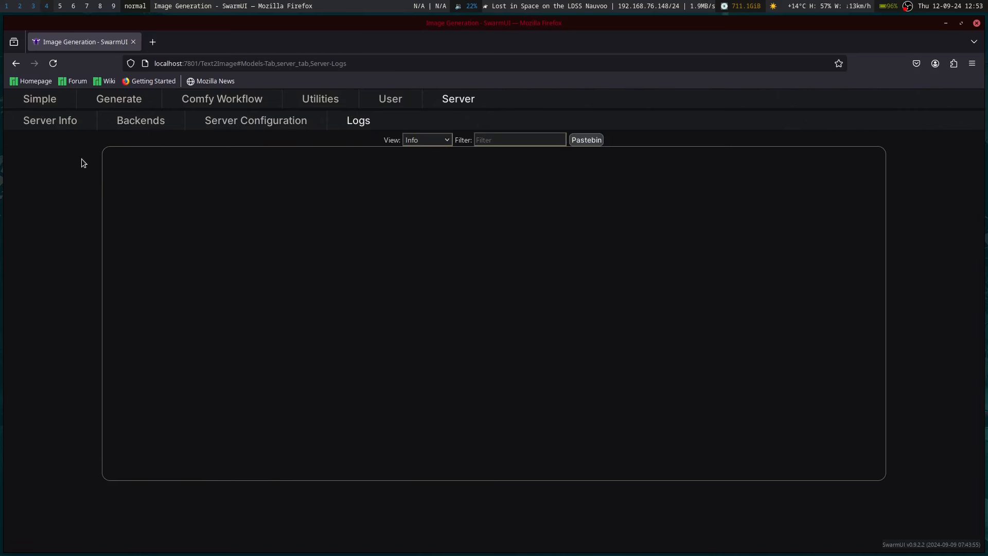
Check the generation models list, the sd_xl_turbo_1.0_fp16 download progress and the SwarmUI server's terminal output
click(119, 99)
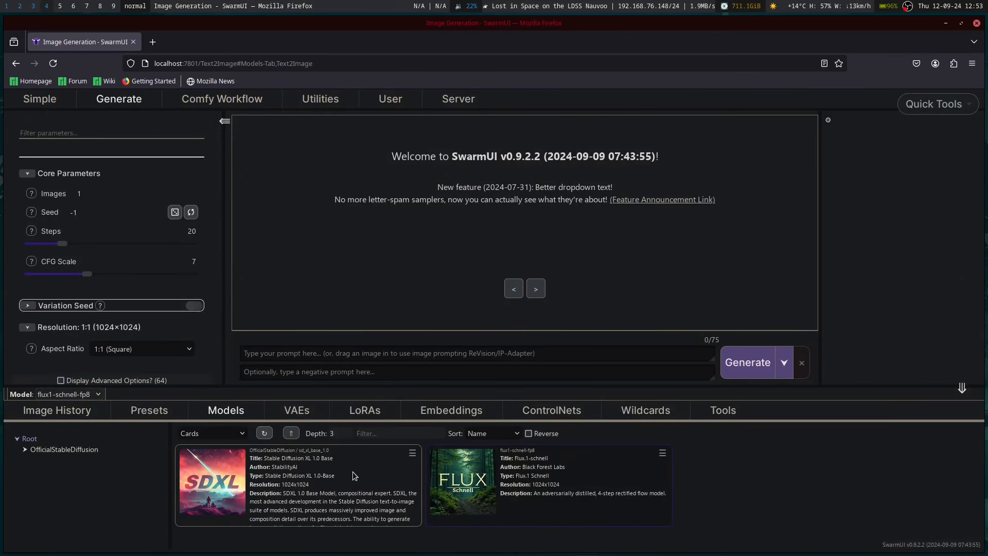
click(325, 100)
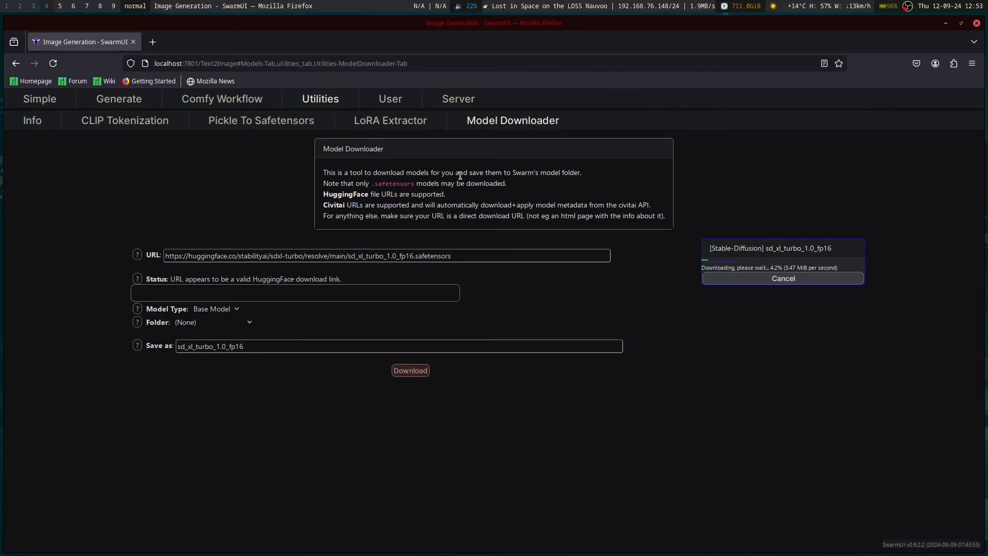
key(super+2)
key(super+3)
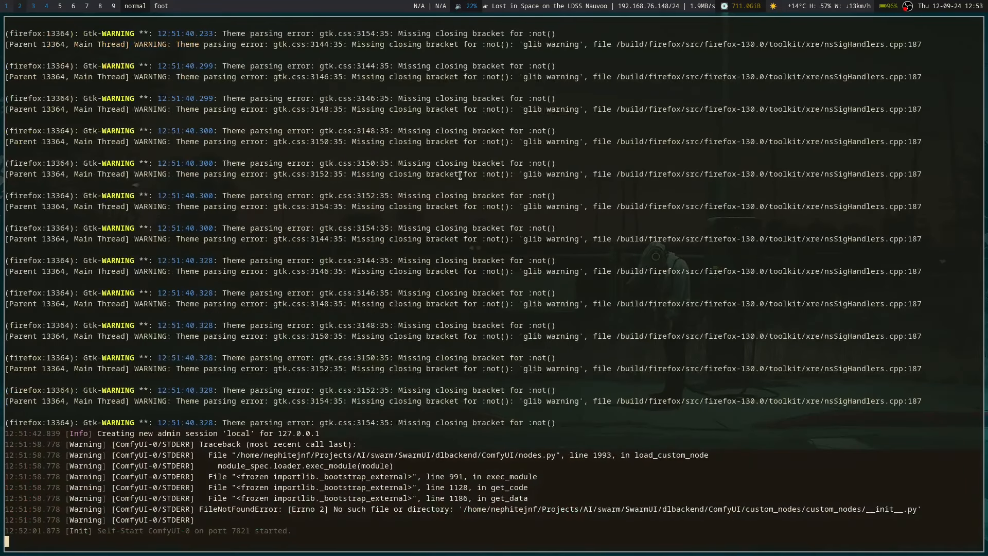
key(super+4)
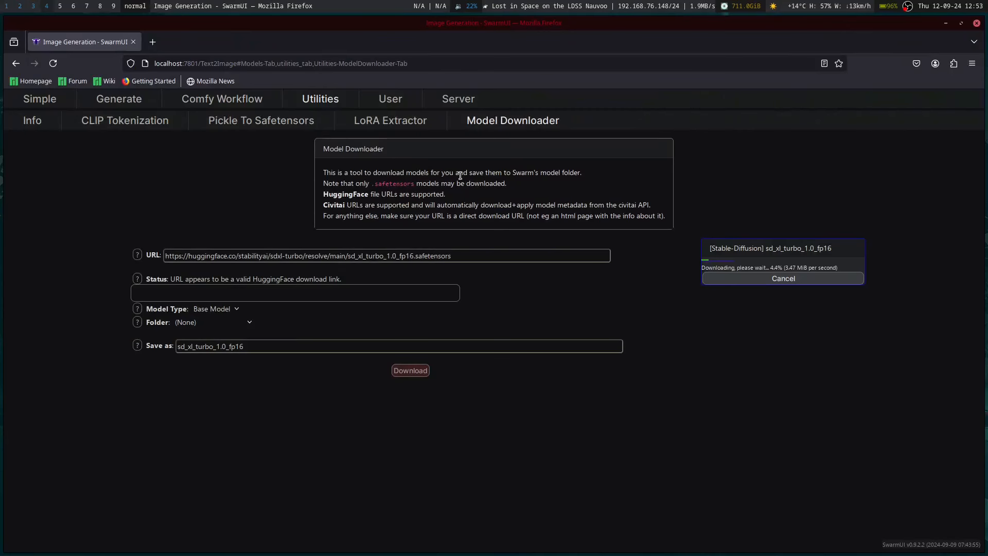